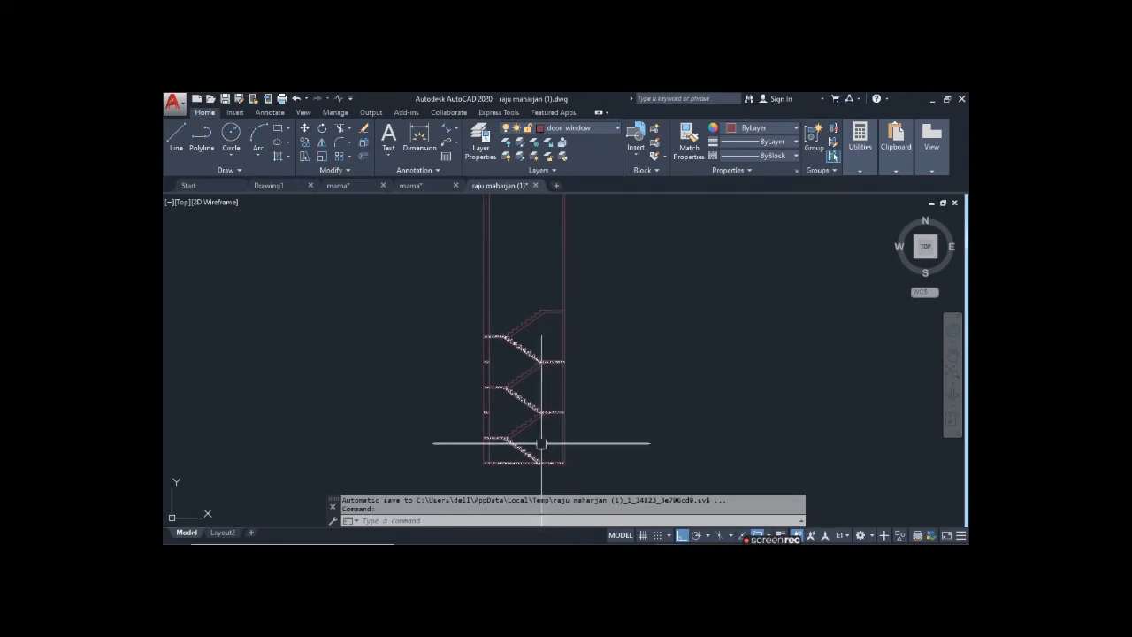
- Draw a 2'6" vertical line upward from the midpoint of the lowest tread of the bottom stair flight
{"action": "scroll", "coordinate": [545, 458], "scroll_direction": "up", "scroll_amount": 2}
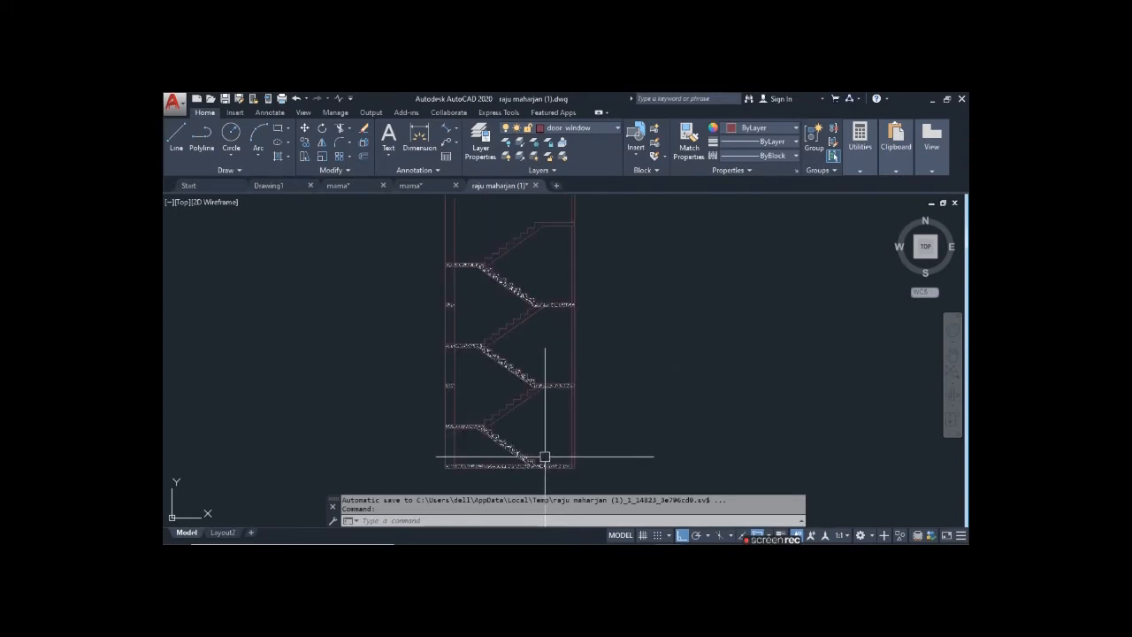
{"action": "scroll", "coordinate": [535, 455], "scroll_direction": "up", "scroll_amount": 4}
{"action": "scroll", "coordinate": [566, 414], "scroll_direction": "down", "scroll_amount": 2}
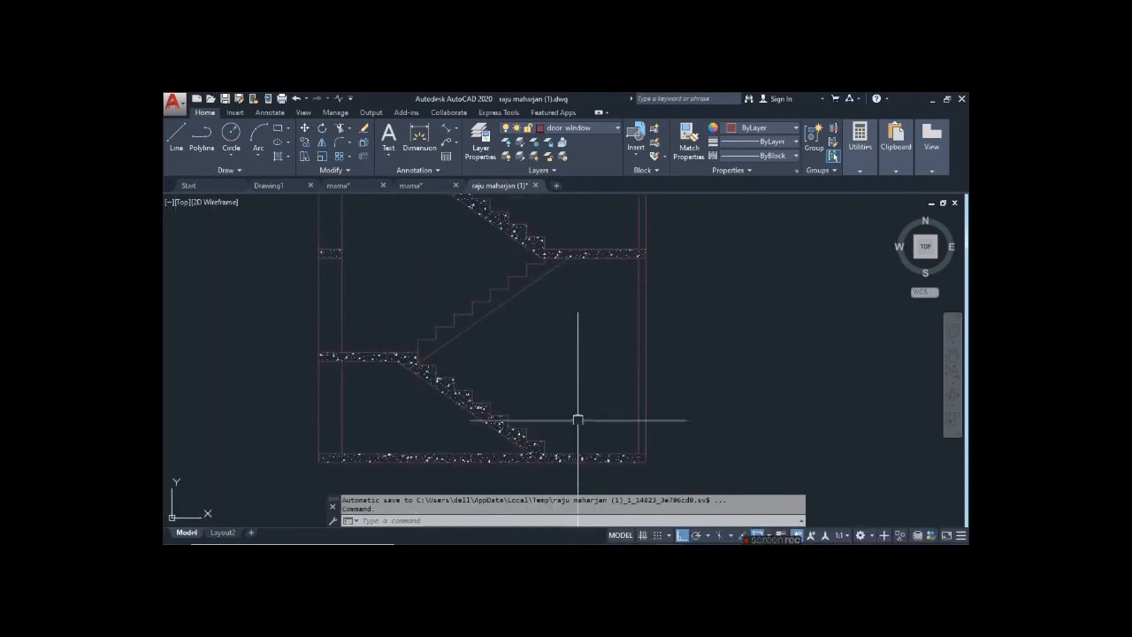
{"action": "type", "text": "l"}
{"action": "key", "text": "Return"}
{"action": "scroll", "coordinate": [542, 435], "scroll_direction": "up", "scroll_amount": 2}
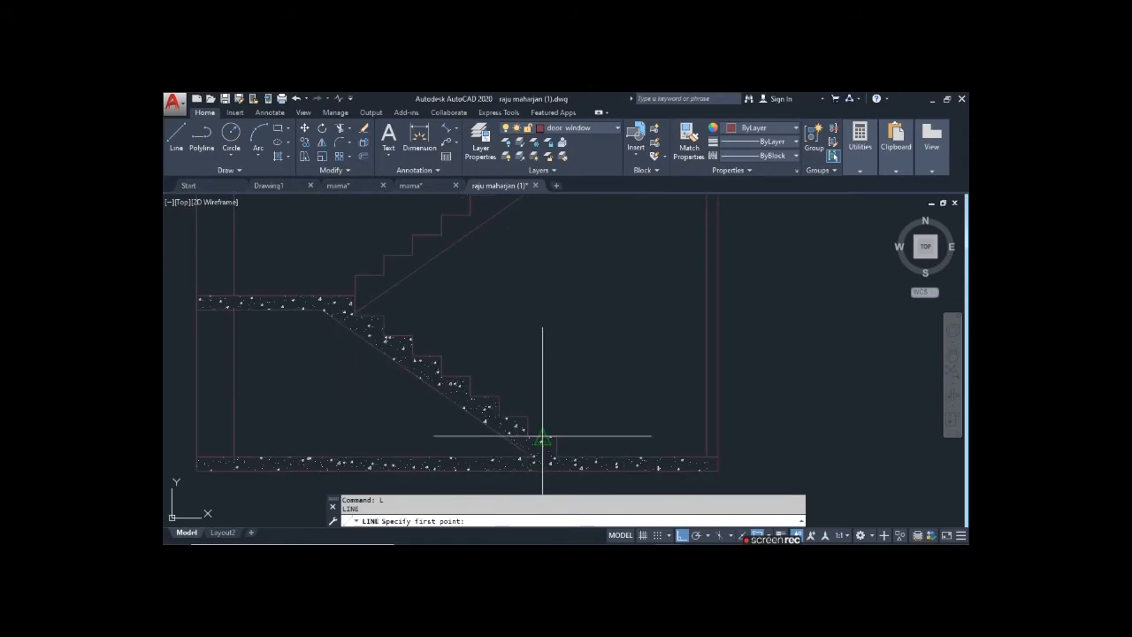
{"action": "left_click", "coordinate": [542, 438]}
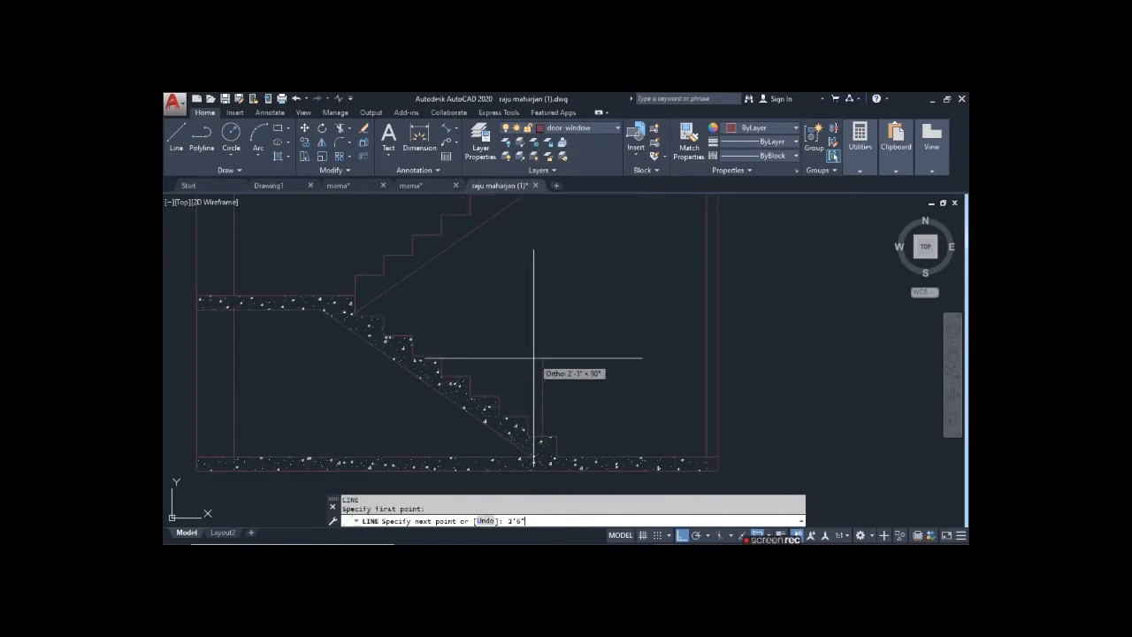
{"action": "scroll", "coordinate": [534, 358], "scroll_direction": "up", "scroll_amount": 3}
{"action": "key", "text": "Escape"}
{"action": "scroll", "coordinate": [528, 298], "scroll_direction": "down", "scroll_amount": 2}
{"action": "middle_click_drag", "start_coordinate": [556, 389], "coordinate": [549, 364]}
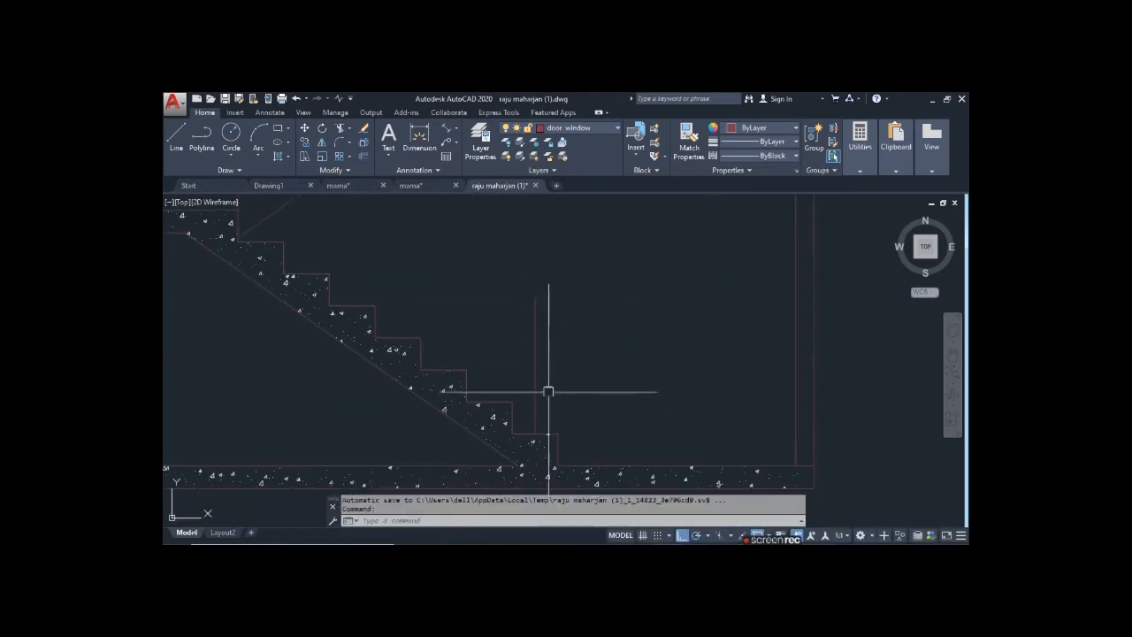
- Offset the vertical line on the lowest tread by 1" to both sides
{"action": "left_click", "coordinate": [535, 392]}
{"action": "type", "text": "o"}
{"action": "key", "text": "Return"}
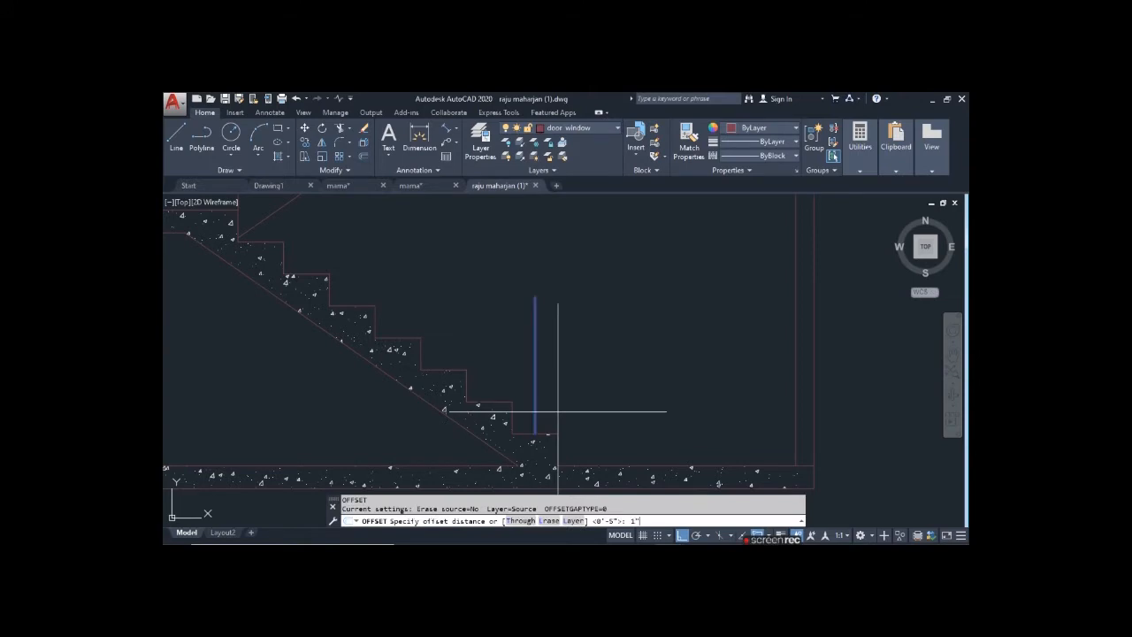
{"action": "key", "text": "Return"}
{"action": "left_click", "coordinate": [549, 386]}
{"action": "scroll", "coordinate": [535, 394], "scroll_direction": "up", "scroll_amount": 5}
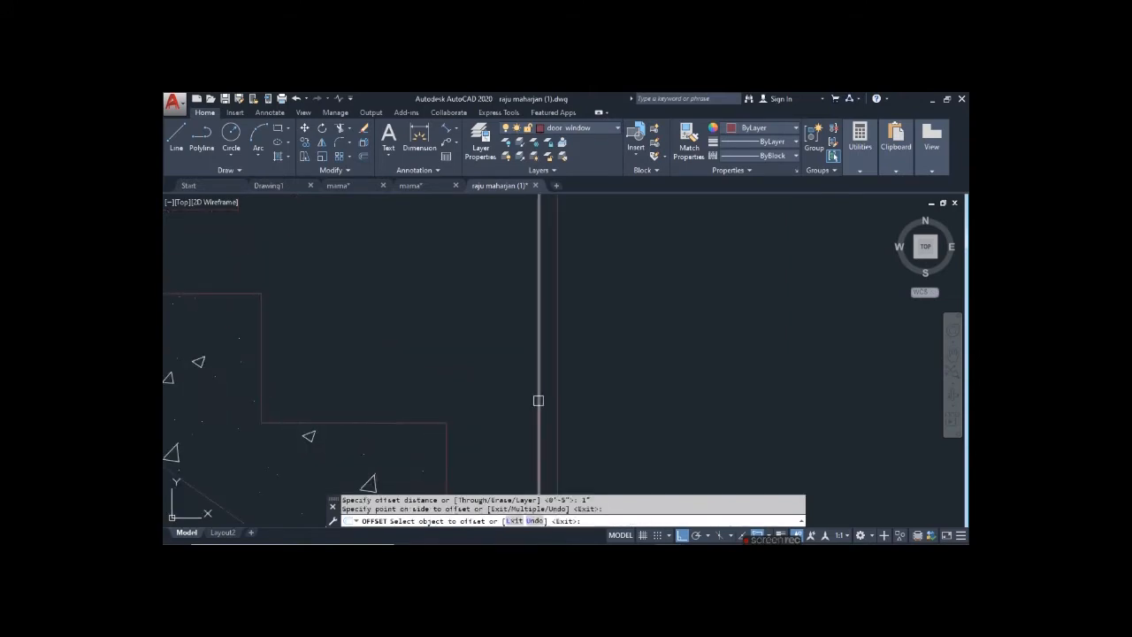
{"action": "scroll", "coordinate": [496, 409], "scroll_direction": "down", "scroll_amount": 5}
{"action": "key", "text": "Escape"}
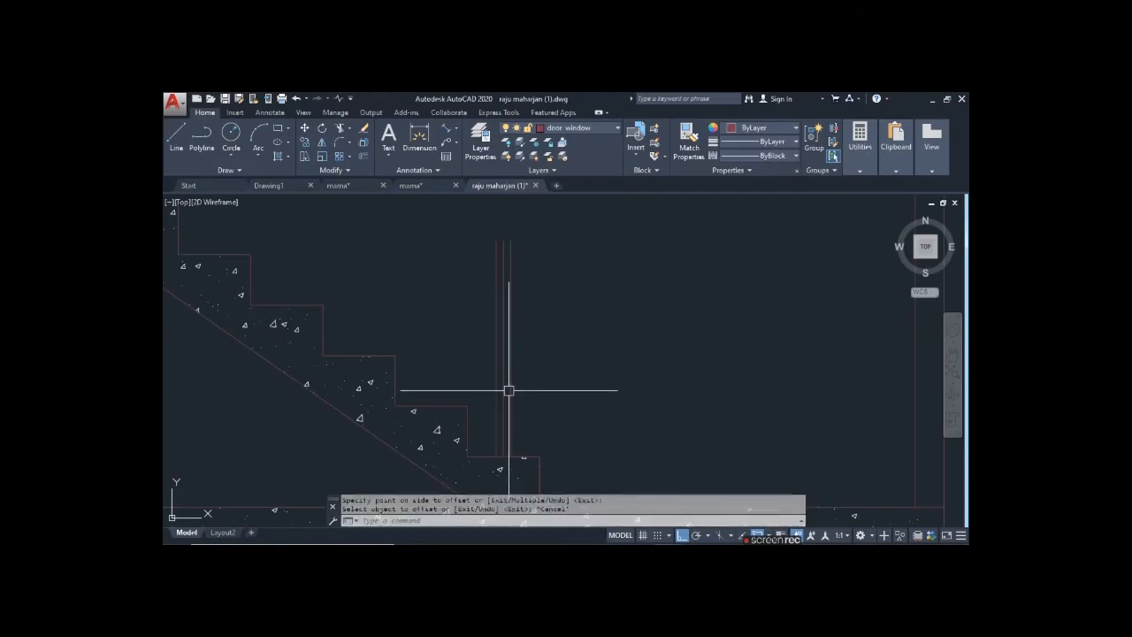
- Delete the original centre line between the two offset lines
{"action": "left_click", "coordinate": [508, 390]}
{"action": "key", "text": "Delete"}
{"action": "scroll", "coordinate": [526, 392], "scroll_direction": "down", "scroll_amount": 3}
{"action": "scroll", "coordinate": [544, 393], "scroll_direction": "up", "scroll_amount": 3}
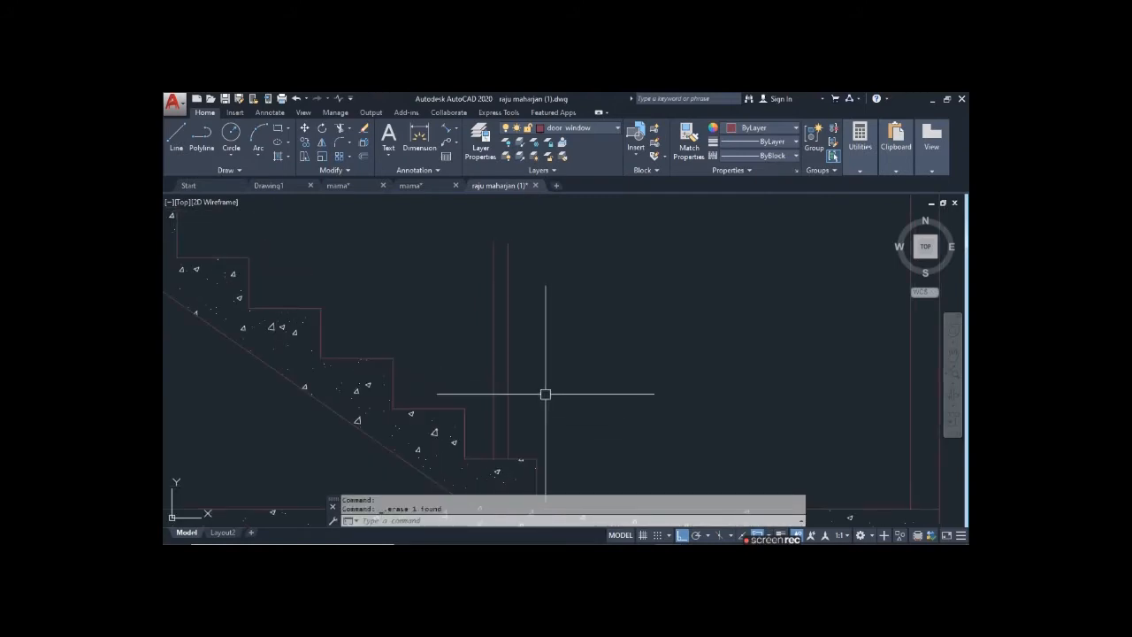
- Copy the baluster line pair from the lowest tread's corner to the successive tread corners up the bottom flight
{"action": "left_click", "coordinate": [545, 393]}
{"action": "left_click", "coordinate": [480, 353]}
{"action": "type", "text": "c"}
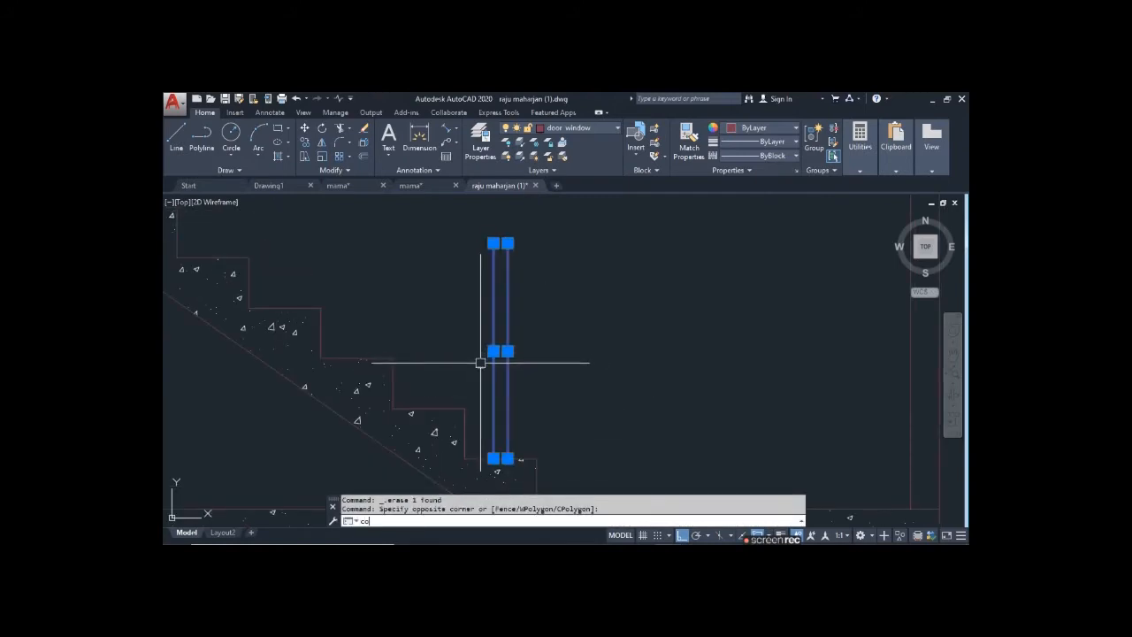
{"action": "type", "text": "o"}
{"action": "key", "text": "Return"}
{"action": "left_click", "coordinate": [536, 461]}
{"action": "scroll", "coordinate": [466, 409], "scroll_direction": "down", "scroll_amount": 3}
{"action": "scroll", "coordinate": [464, 442], "scroll_direction": "up", "scroll_amount": 2}
{"action": "left_click", "coordinate": [469, 446]}
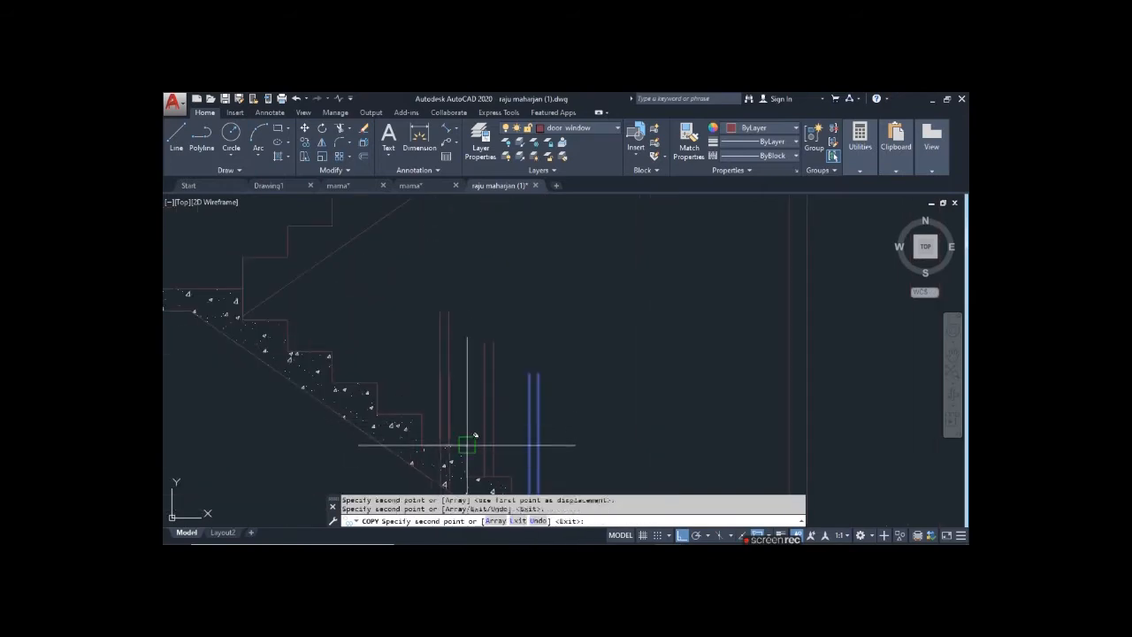
{"action": "left_click", "coordinate": [423, 413]}
{"action": "left_click", "coordinate": [378, 383]}
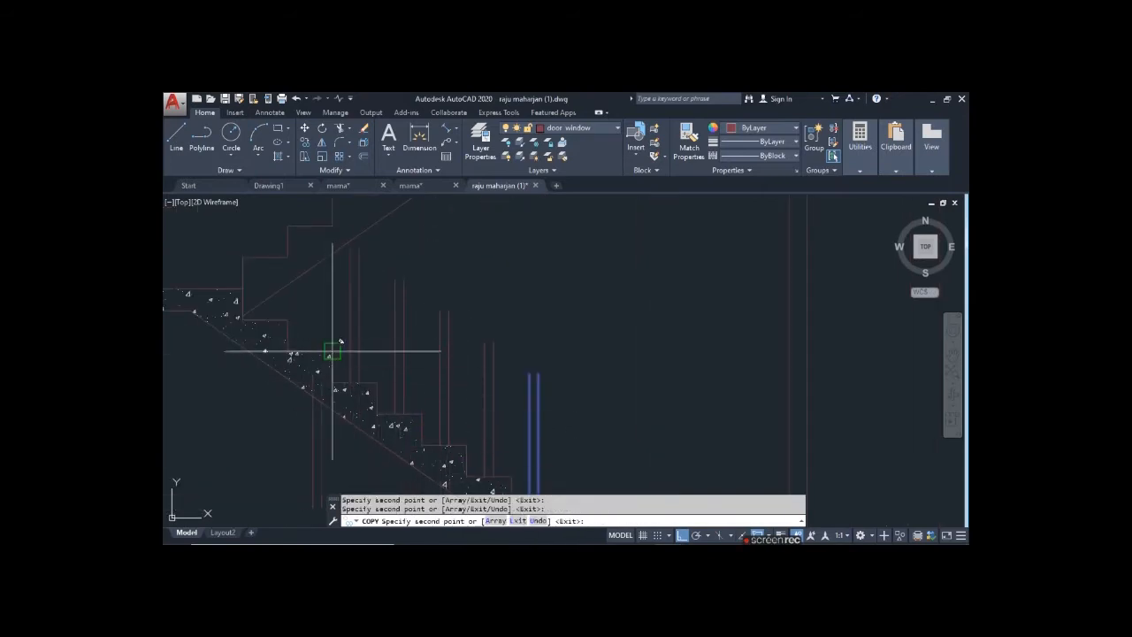
- Continue copying the baluster pair onto the remaining lower treads, the landing edge and each tread of the second flight
{"action": "scroll", "coordinate": [330, 352], "scroll_direction": "down", "scroll_amount": 2}
{"action": "scroll", "coordinate": [405, 416], "scroll_direction": "up", "scroll_amount": 4}
{"action": "left_click", "coordinate": [421, 416]}
{"action": "left_click", "coordinate": [351, 367]}
{"action": "middle_click_drag", "start_coordinate": [420, 327], "coordinate": [424, 389]}
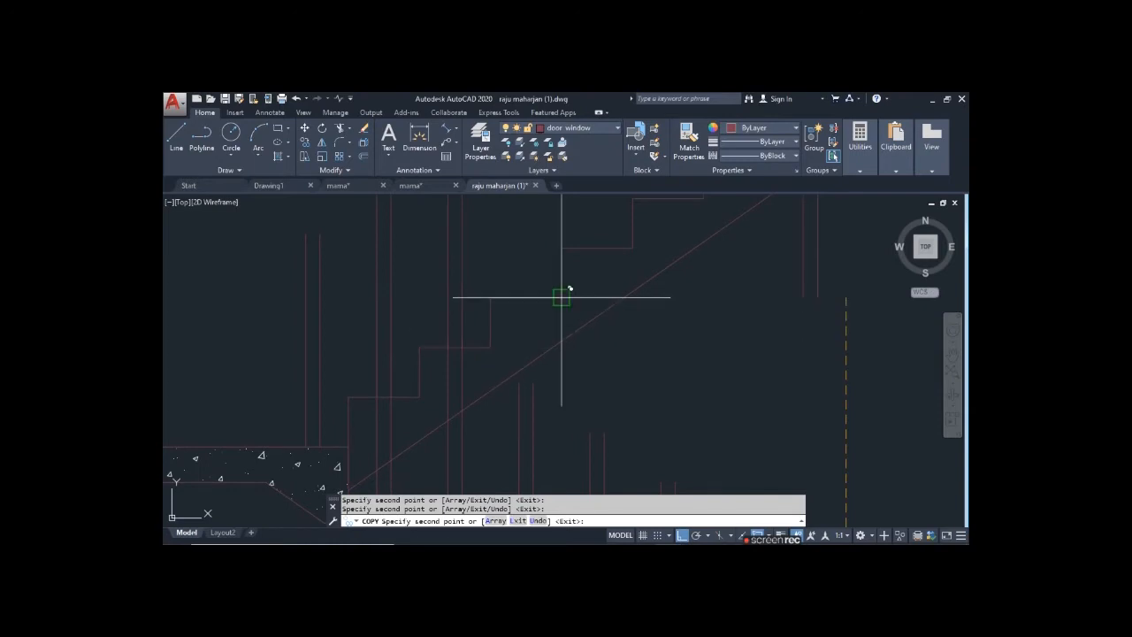
{"action": "middle_click_drag", "start_coordinate": [587, 314], "coordinate": [526, 444]}
{"action": "left_click", "coordinate": [618, 378]}
{"action": "middle_click_drag", "start_coordinate": [688, 331], "coordinate": [619, 416]}
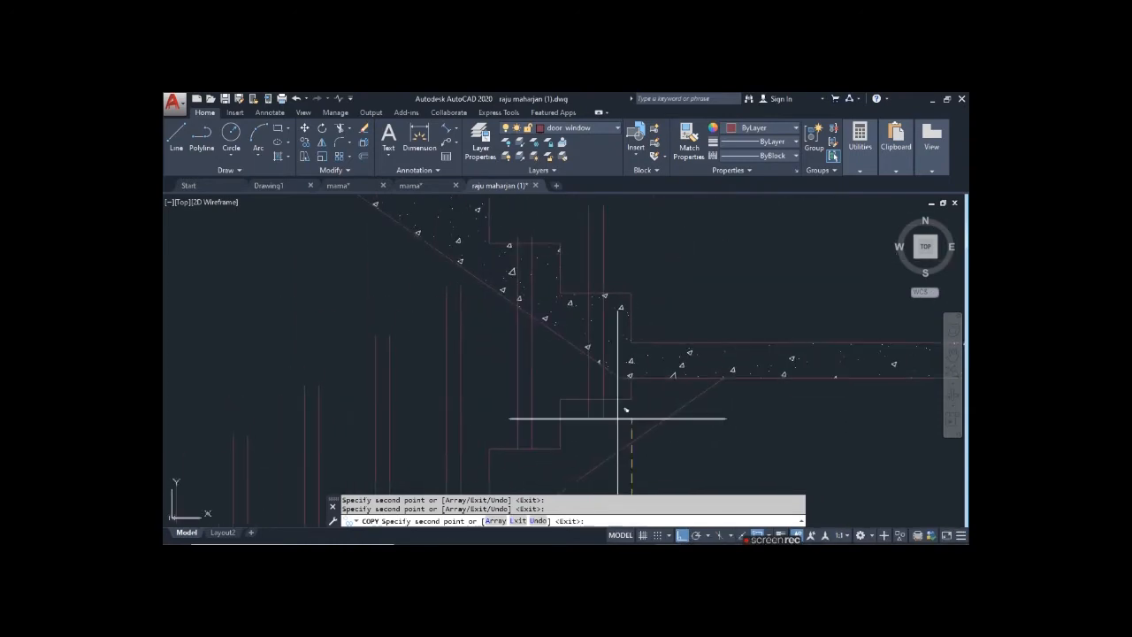
{"action": "scroll", "coordinate": [672, 345], "scroll_direction": "down", "scroll_amount": 4}
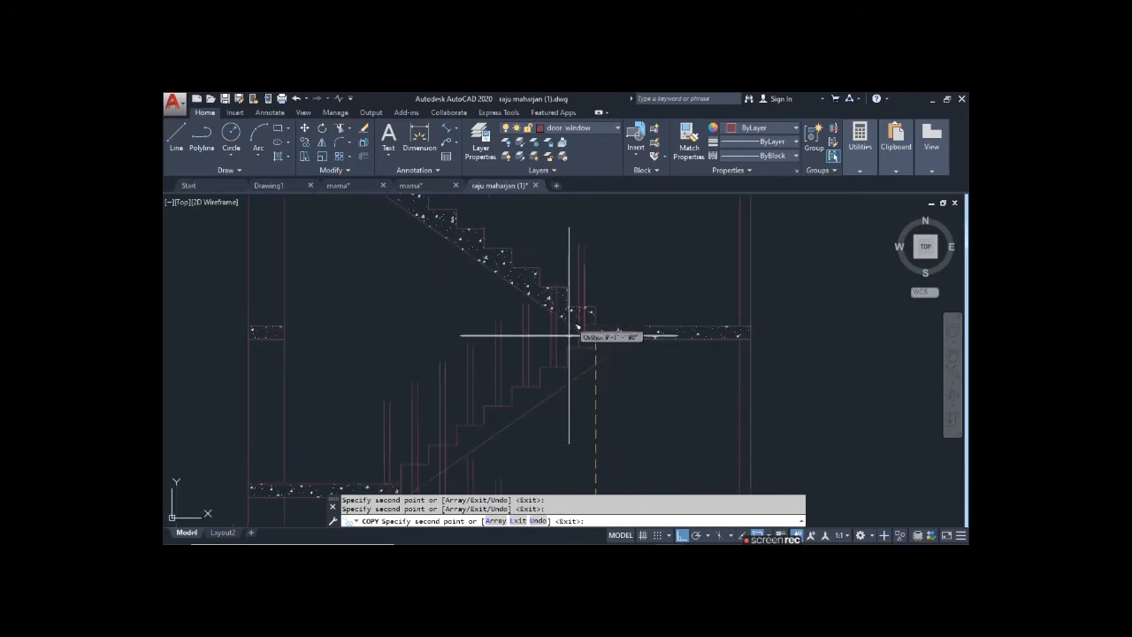
{"action": "key", "text": "Escape"}
- Copy the baluster pair on the lowest tread one step down onto the floor slab
{"action": "middle_click_drag", "start_coordinate": [559, 417], "coordinate": [552, 283]}
{"action": "scroll", "coordinate": [573, 344], "scroll_direction": "up", "scroll_amount": 4}
{"action": "left_click", "coordinate": [581, 360]}
{"action": "left_click", "coordinate": [545, 336]}
{"action": "type", "text": "co"}
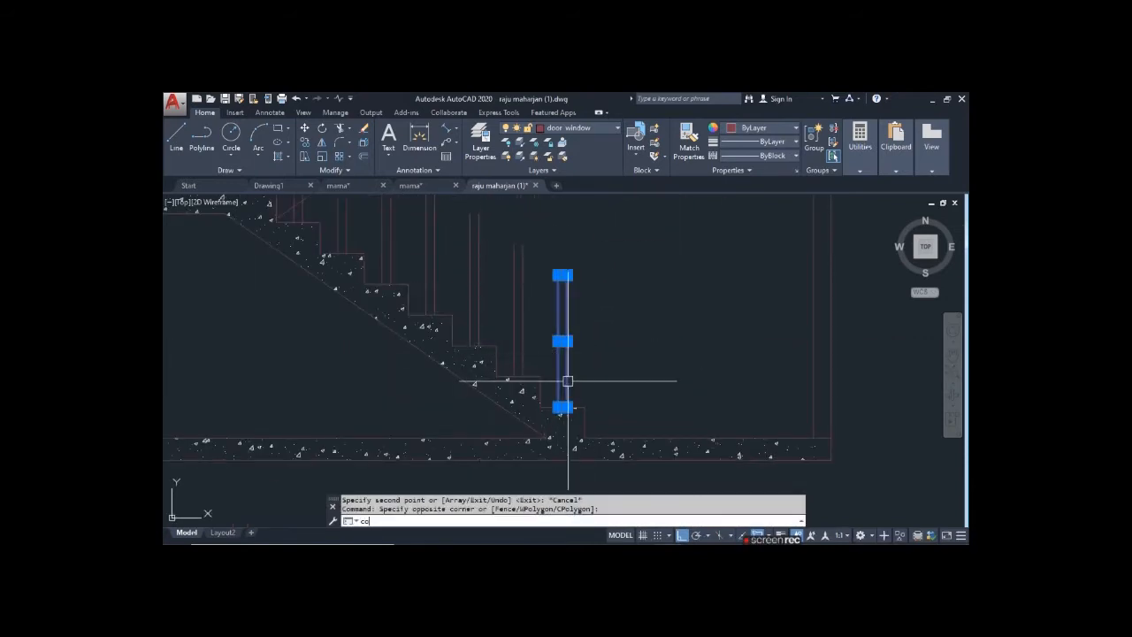
{"action": "key", "text": "Return"}
{"action": "scroll", "coordinate": [561, 407], "scroll_direction": "up", "scroll_amount": 3}
{"action": "left_click", "coordinate": [556, 403]}
{"action": "left_click", "coordinate": [596, 439]}
{"action": "key", "text": "Escape"}
{"action": "scroll", "coordinate": [604, 361], "scroll_direction": "down", "scroll_amount": 6}
{"action": "scroll", "coordinate": [614, 292], "scroll_direction": "up", "scroll_amount": 5}
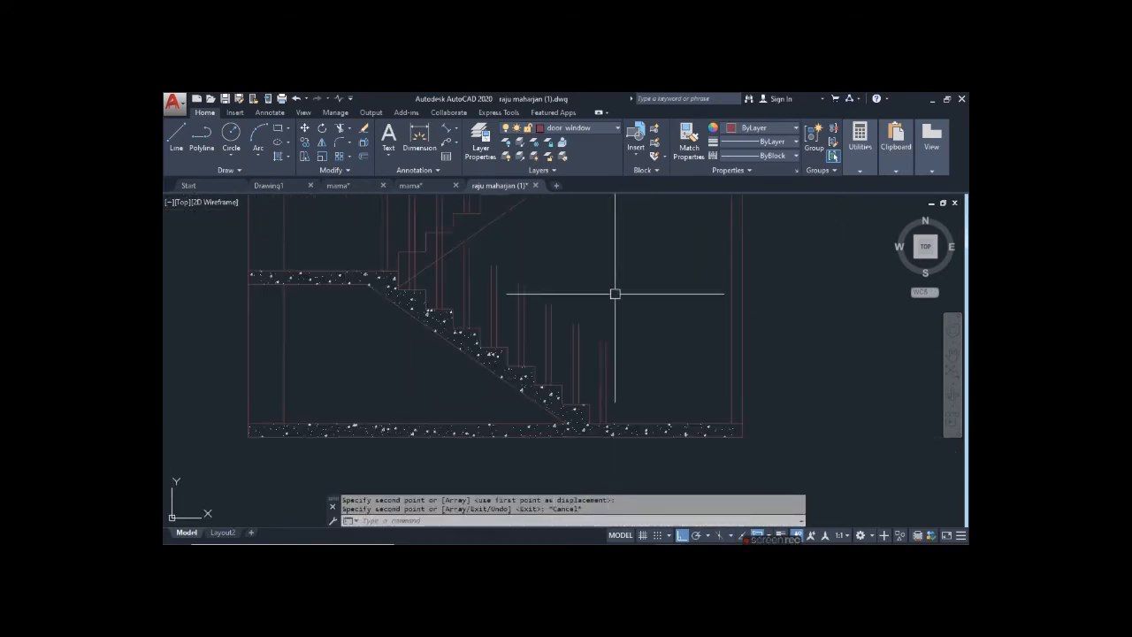
- Move the baluster pair standing on the floor slab to the "railing f" layer
{"action": "left_click", "coordinate": [622, 382]}
{"action": "left_click", "coordinate": [578, 358]}
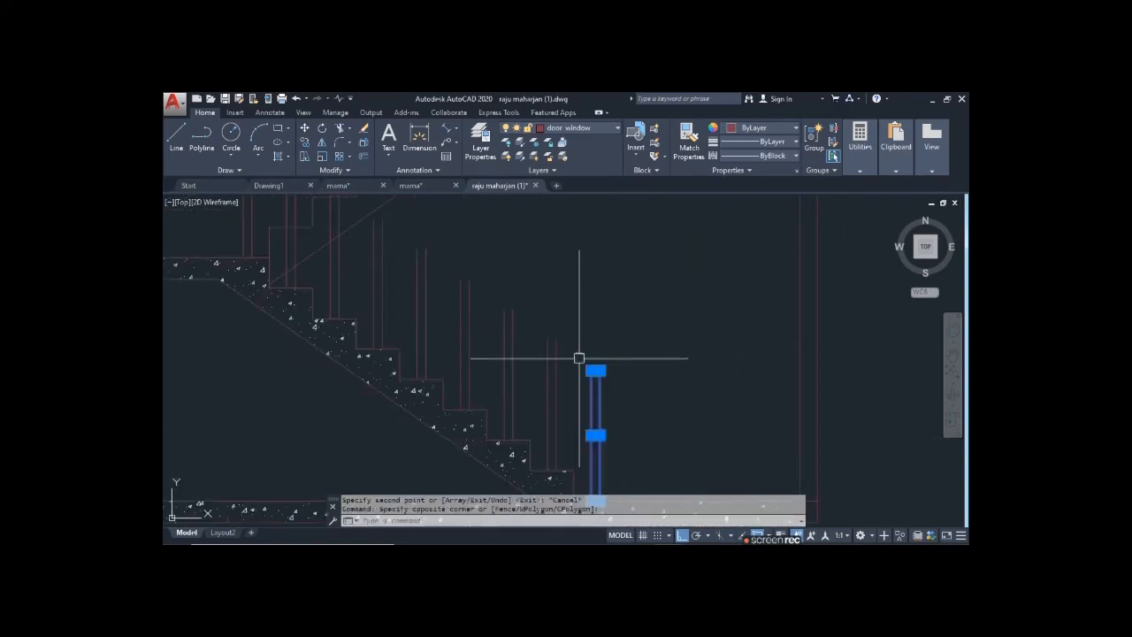
{"action": "left_click", "coordinate": [583, 127]}
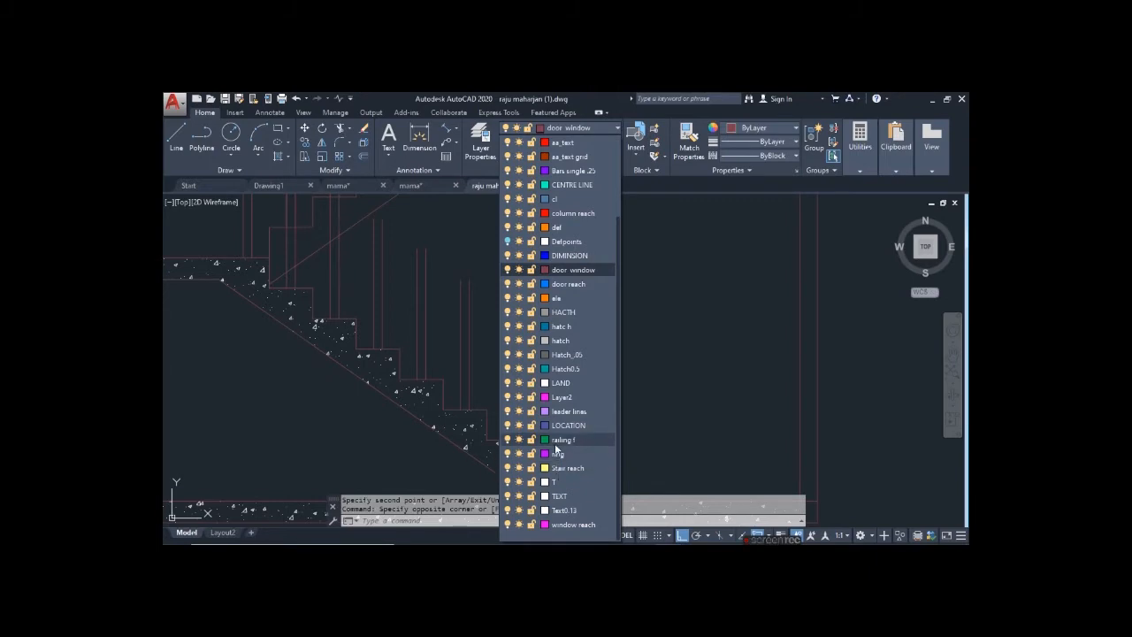
{"action": "left_click", "coordinate": [558, 443]}
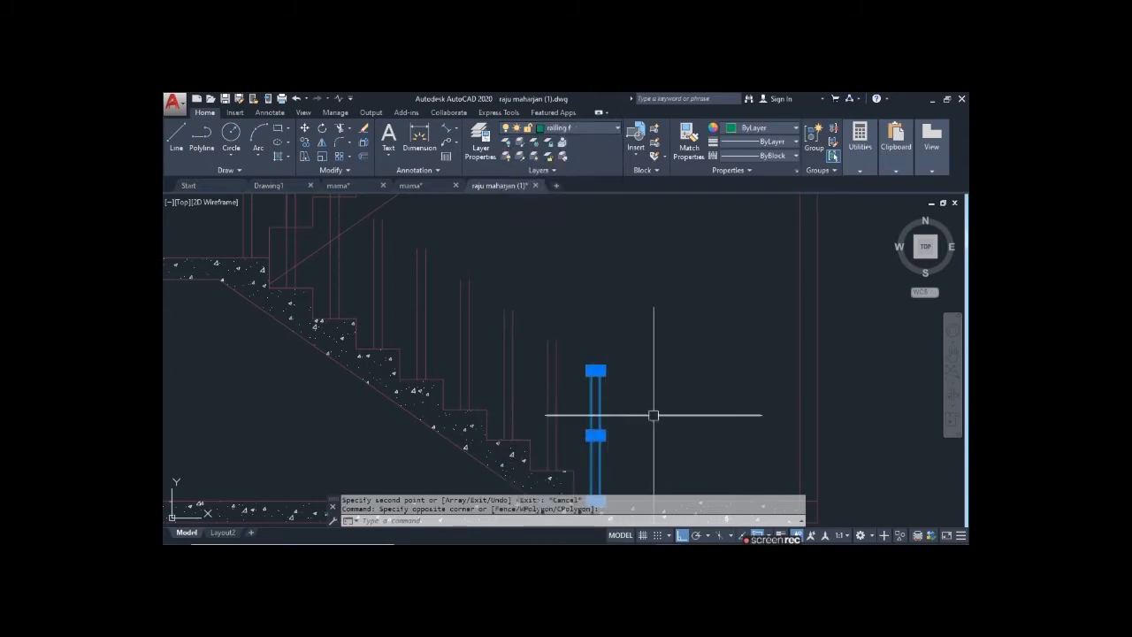
{"action": "key", "text": "Escape"}
- Match the properties of the floor-level baluster onto the balusters of the bottom flight
{"action": "type", "text": "ma"}
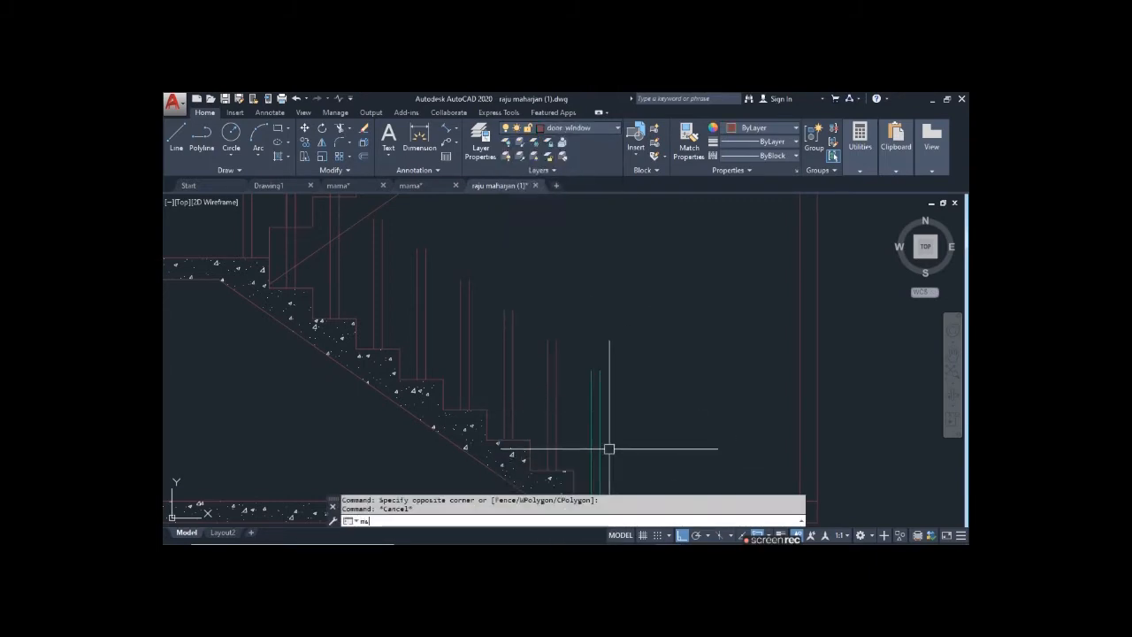
{"action": "type", "text": "s"}
{"action": "type", "text": "a"}
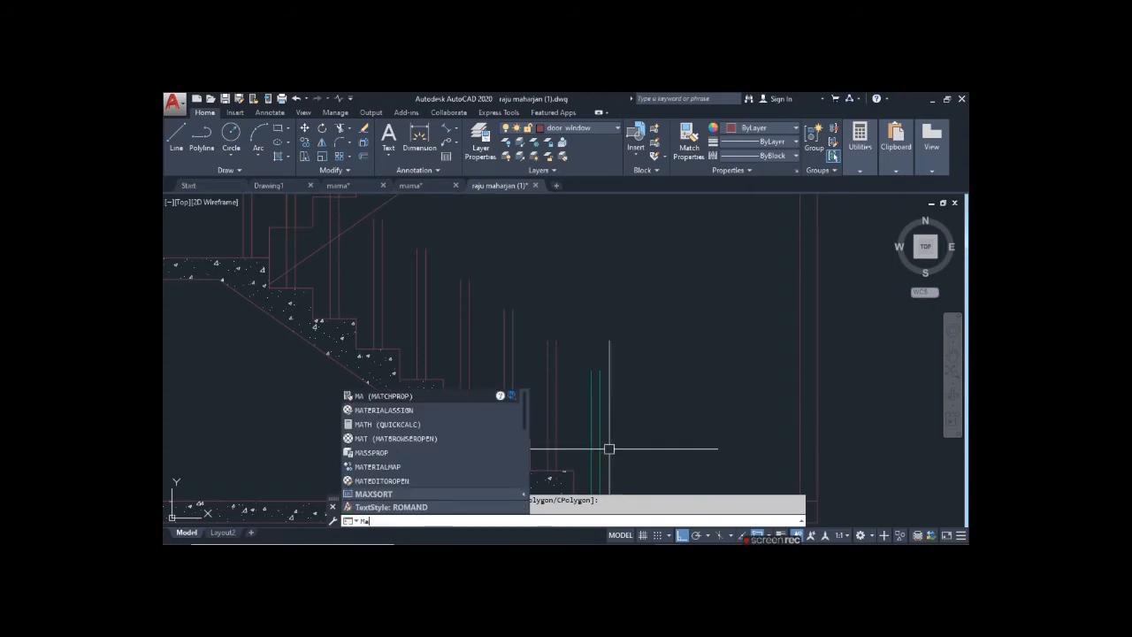
{"action": "key", "text": "Return"}
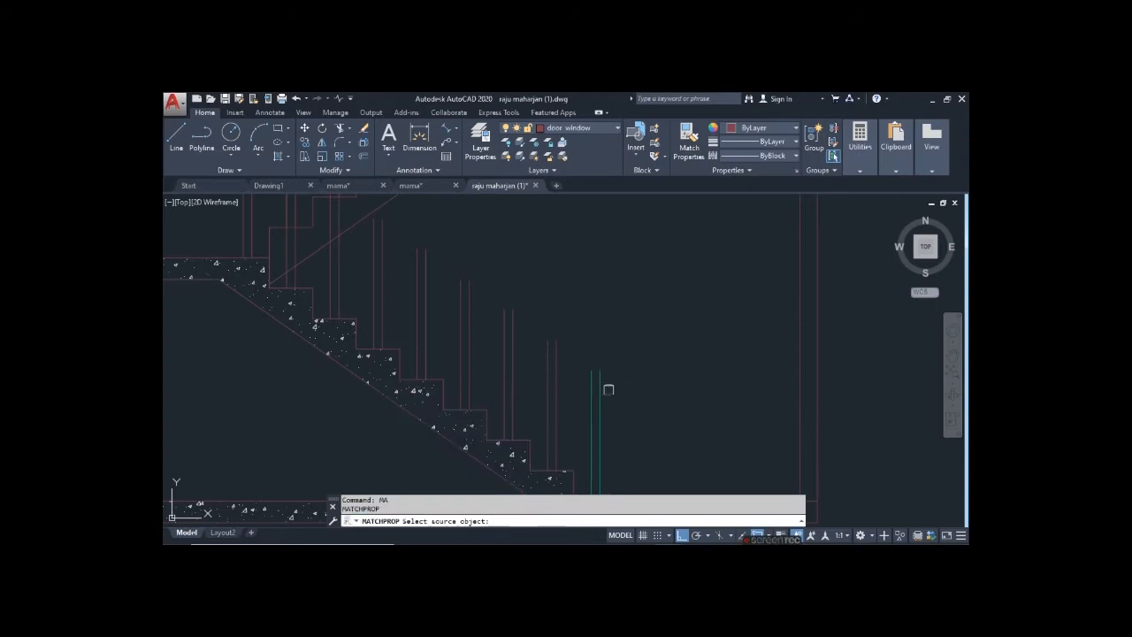
{"action": "left_click", "coordinate": [600, 403]}
{"action": "left_click", "coordinate": [569, 358]}
{"action": "left_click", "coordinate": [507, 295]}
{"action": "left_click", "coordinate": [487, 294]}
{"action": "left_click", "coordinate": [413, 255]}
{"action": "middle_click_drag", "start_coordinate": [455, 265], "coordinate": [513, 472]}
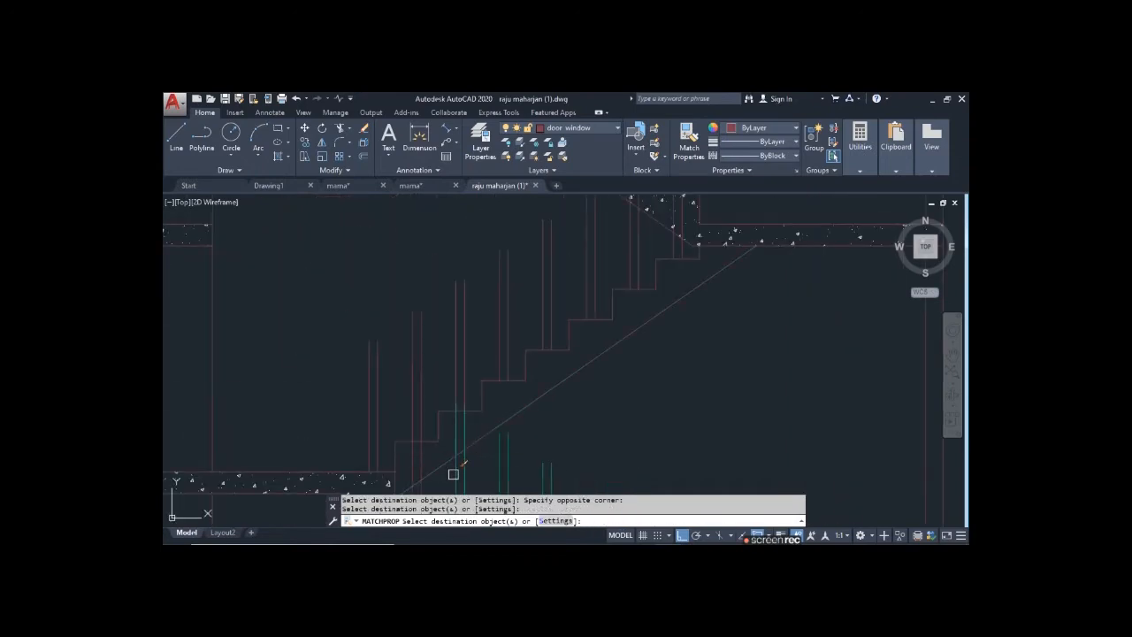
- Apply the matched properties to the landing baluster and all balusters of the second flight
{"action": "left_click", "coordinate": [412, 465]}
{"action": "left_click", "coordinate": [384, 333]}
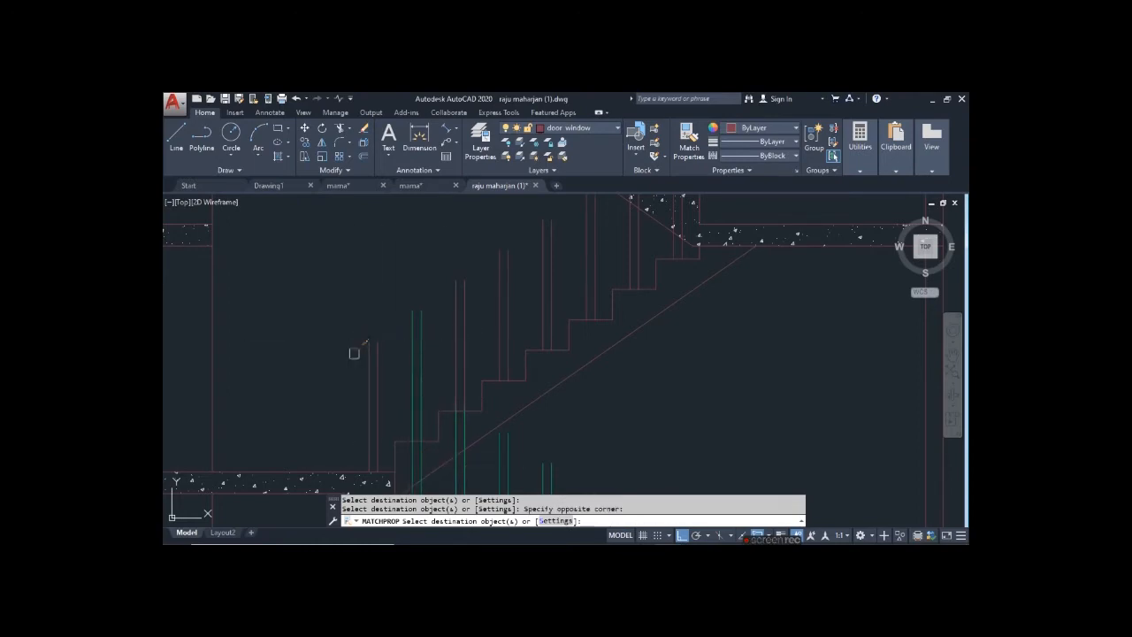
{"action": "left_click", "coordinate": [354, 366]}
{"action": "scroll", "coordinate": [382, 418], "scroll_direction": "down", "scroll_amount": 4}
{"action": "scroll", "coordinate": [455, 349], "scroll_direction": "up", "scroll_amount": 4}
{"action": "left_click", "coordinate": [458, 357]}
{"action": "left_click", "coordinate": [338, 388]}
{"action": "left_click", "coordinate": [528, 326]}
{"action": "left_click", "coordinate": [458, 340]}
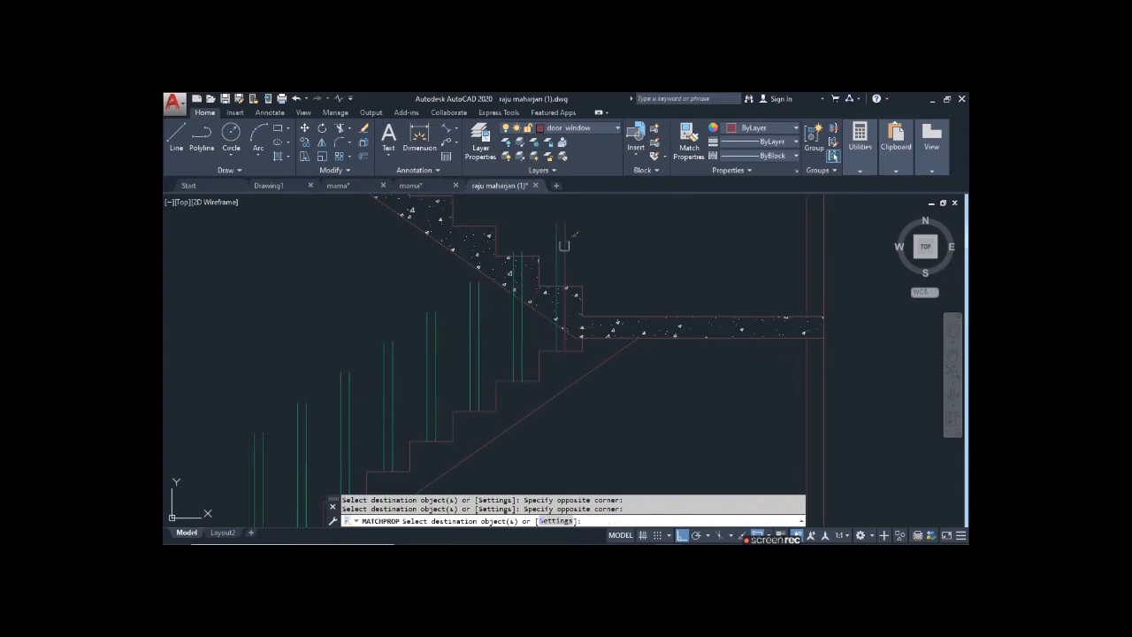
{"action": "scroll", "coordinate": [554, 216], "scroll_direction": "down", "scroll_amount": 4}
{"action": "key", "text": "Escape"}
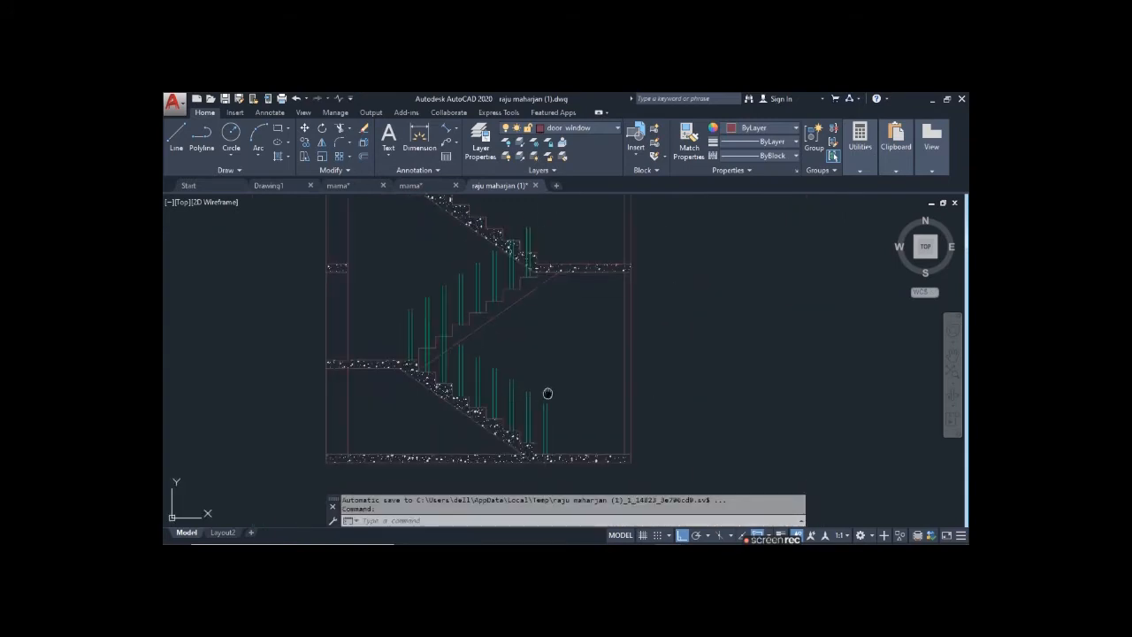
{"action": "type", "text": "L"}
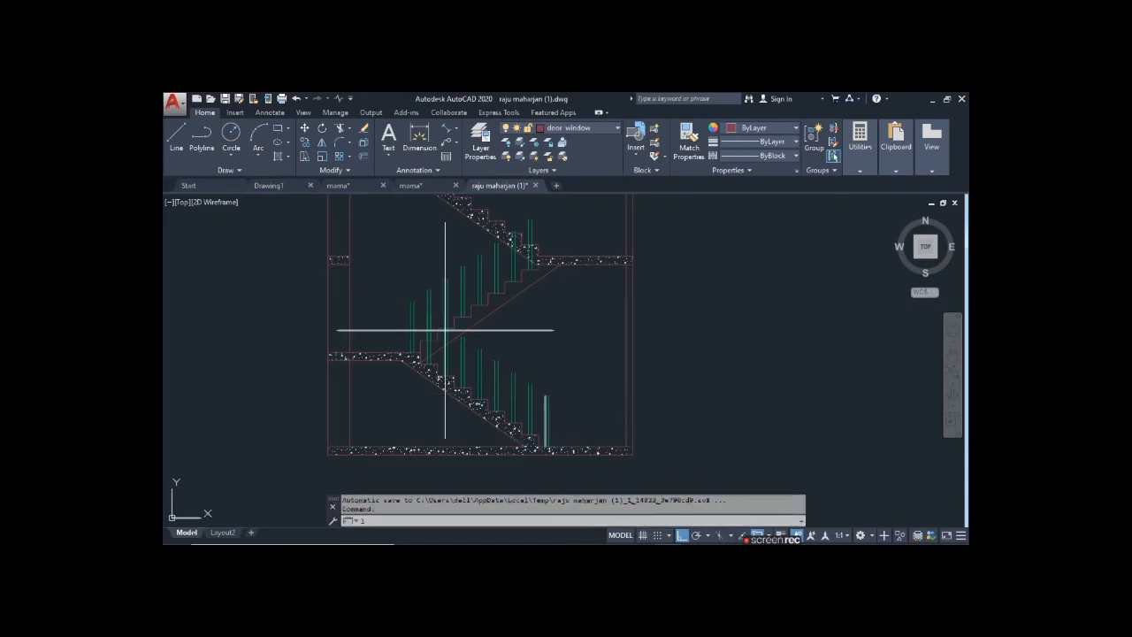
{"action": "key", "text": "Return"}
{"action": "scroll", "coordinate": [424, 314], "scroll_direction": "up", "scroll_amount": 4}
{"action": "left_click", "coordinate": [367, 269]}
{"action": "scroll", "coordinate": [353, 258], "scroll_direction": "down", "scroll_amount": 4}
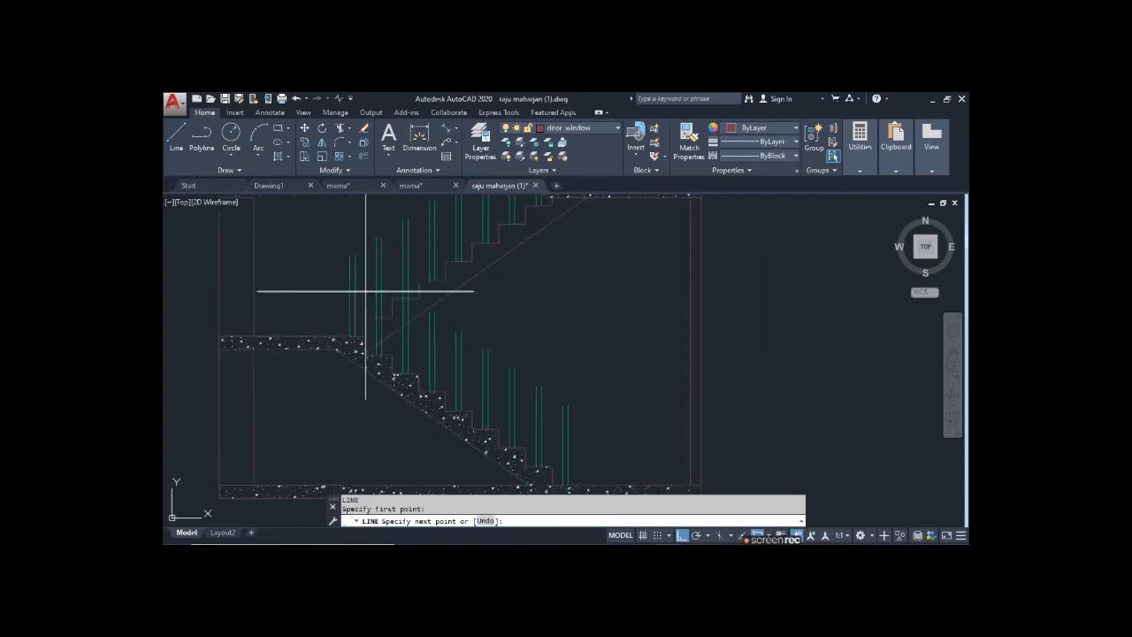
{"action": "left_click", "coordinate": [354, 255]}
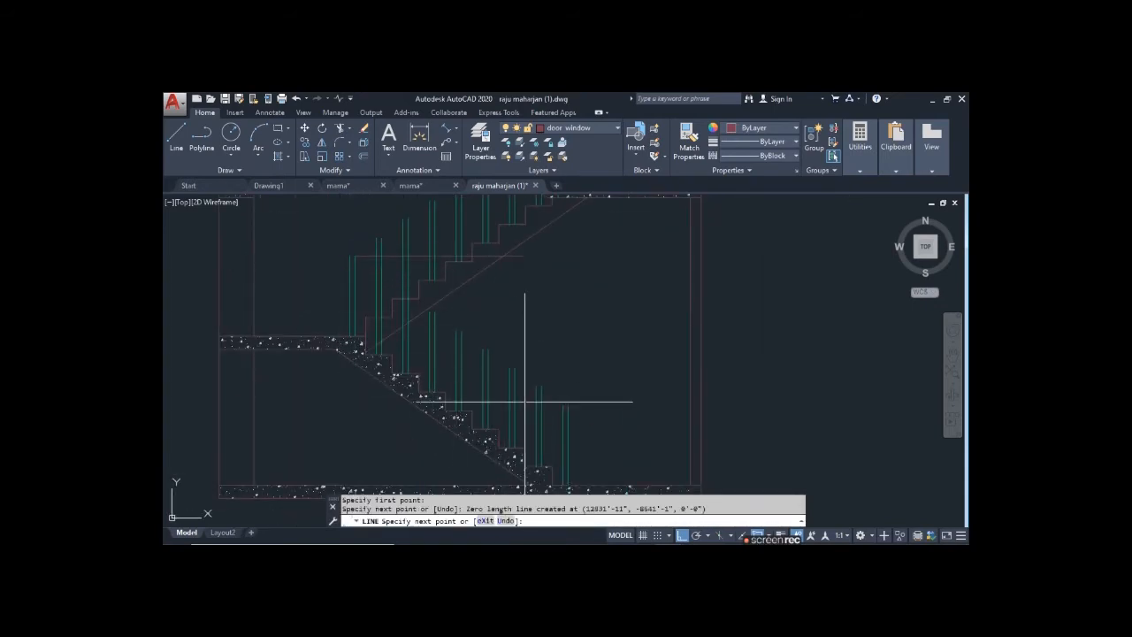
{"action": "key", "text": "Escape"}
- Make "railing f" the current layer and draw the handrail line from the landing baluster's top to the floor-level baluster's top
{"action": "left_click", "coordinate": [586, 129]}
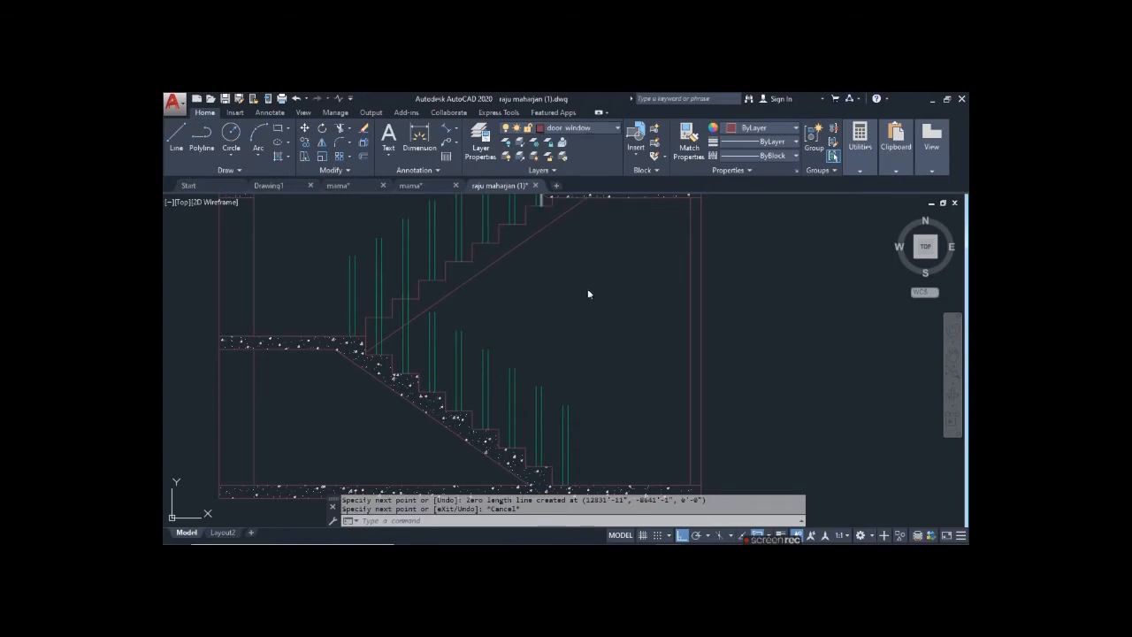
{"action": "left_click", "coordinate": [566, 439]}
{"action": "type", "text": "l"}
{"action": "key", "text": "Return"}
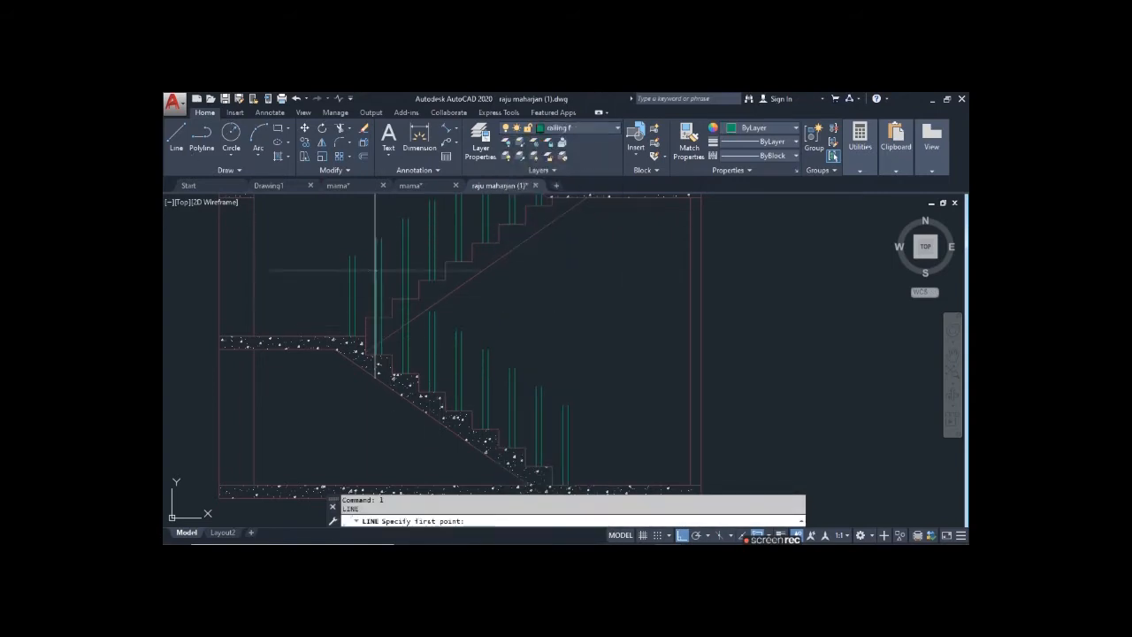
{"action": "left_click", "coordinate": [354, 255]}
{"action": "scroll", "coordinate": [566, 404], "scroll_direction": "up", "scroll_amount": 2}
{"action": "left_click", "coordinate": [568, 402]}
{"action": "scroll", "coordinate": [473, 406], "scroll_direction": "down", "scroll_amount": 4}
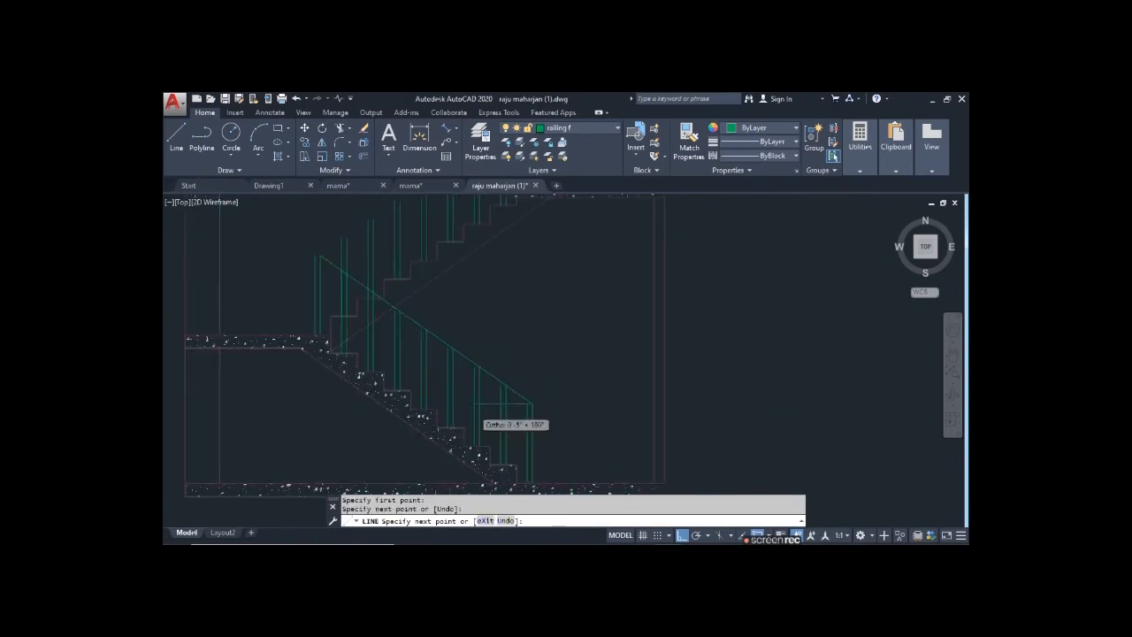
{"action": "key", "text": "Escape"}
{"action": "scroll", "coordinate": [417, 374], "scroll_direction": "up", "scroll_amount": 2}
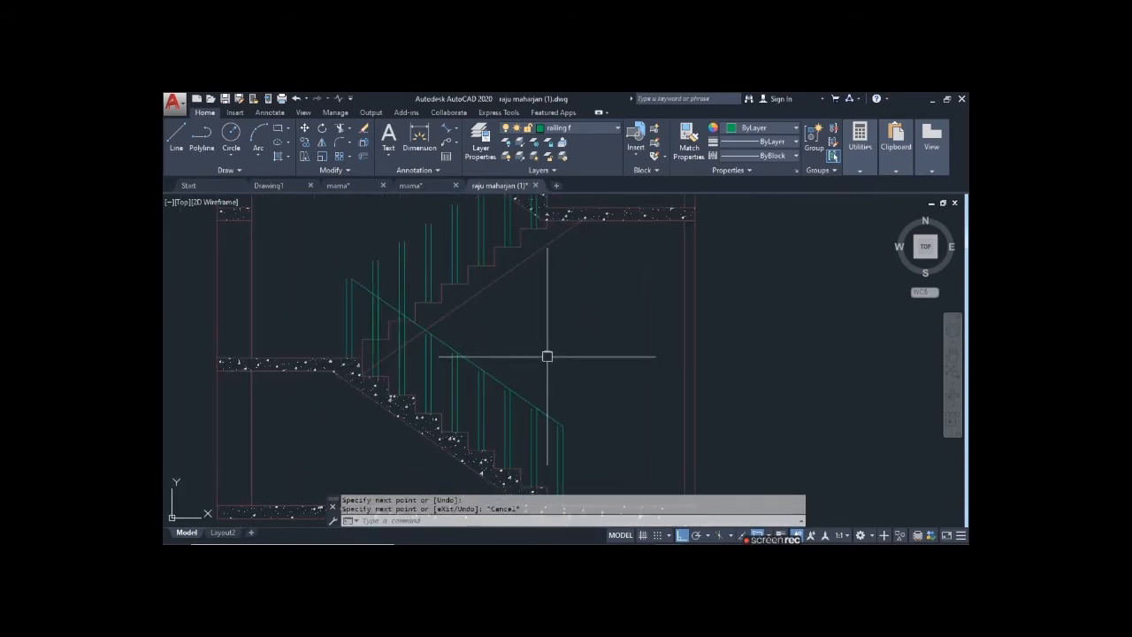
- Offset the bottom flight's handrail line 2" downward to form its lower edge
{"action": "type", "text": "o"}
{"action": "key", "text": "Return"}
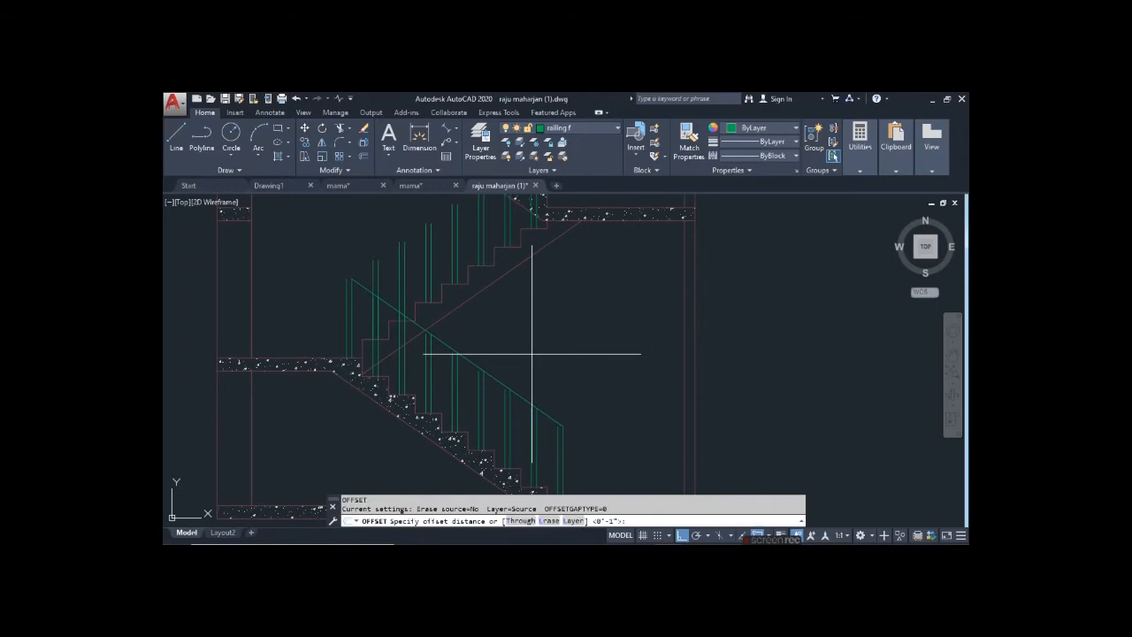
{"action": "type", "text": "2"}
{"action": "key", "text": "Return"}
{"action": "scroll", "coordinate": [425, 341], "scroll_direction": "up", "scroll_amount": 2}
{"action": "left_click", "coordinate": [452, 343]}
{"action": "left_click", "coordinate": [434, 379]}
{"action": "scroll", "coordinate": [434, 378], "scroll_direction": "down", "scroll_amount": 2}
{"action": "middle_click_drag", "start_coordinate": [482, 369], "coordinate": [538, 424]}
{"action": "key", "text": "Escape"}
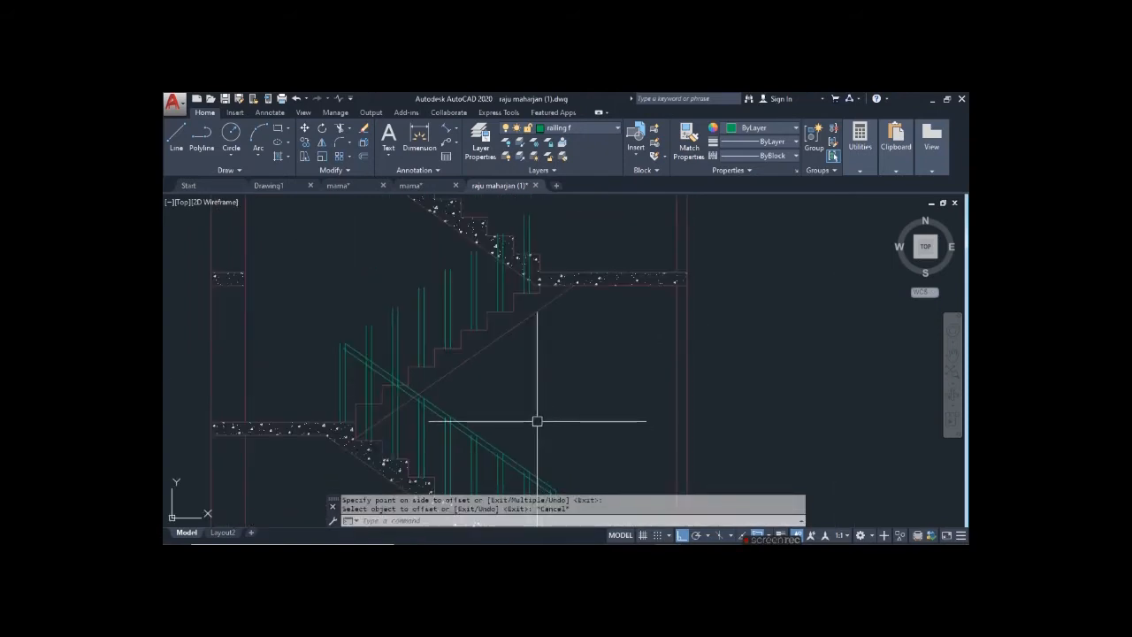
{"action": "type", "text": "l"}
{"action": "key", "text": "Return"}
{"action": "scroll", "coordinate": [344, 336], "scroll_direction": "up", "scroll_amount": 3}
{"action": "left_click", "coordinate": [304, 404]}
{"action": "scroll", "coordinate": [319, 391], "scroll_direction": "down", "scroll_amount": 2}
{"action": "key", "text": "Escape"}
- Draw the second flight's handrail line from the landing baluster's top to the top of the uppermost baluster's inner line
{"action": "key", "text": "Return"}
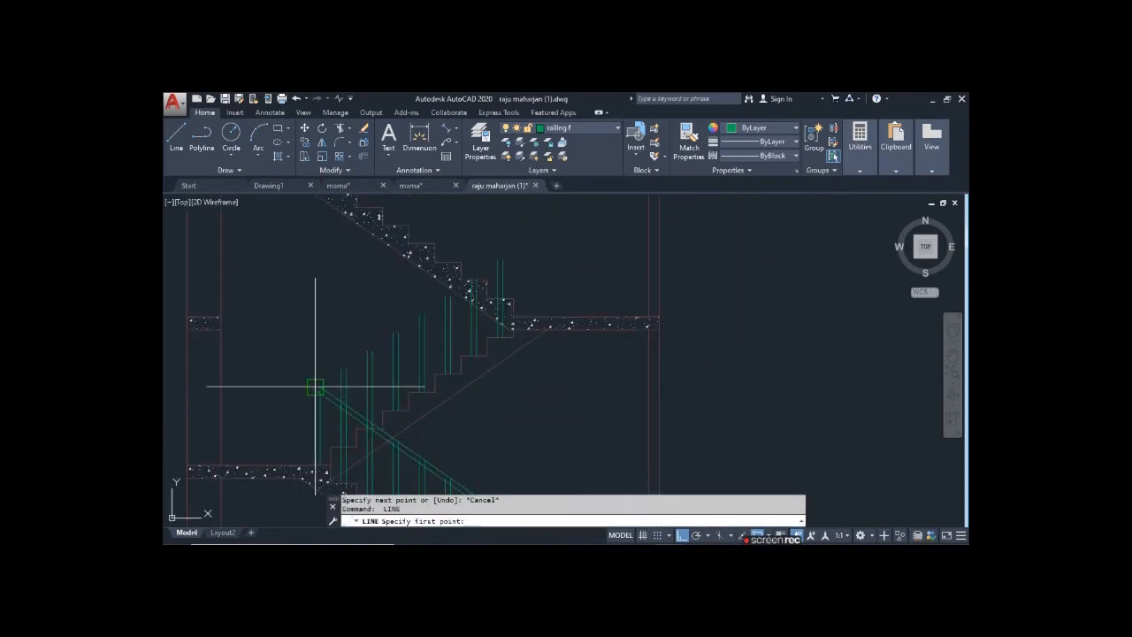
{"action": "left_click", "coordinate": [316, 387]}
{"action": "scroll", "coordinate": [496, 300], "scroll_direction": "up", "scroll_amount": 3}
{"action": "left_click", "coordinate": [554, 258]}
{"action": "scroll", "coordinate": [531, 285], "scroll_direction": "down", "scroll_amount": 3}
{"action": "scroll", "coordinate": [531, 274], "scroll_direction": "up", "scroll_amount": 3}
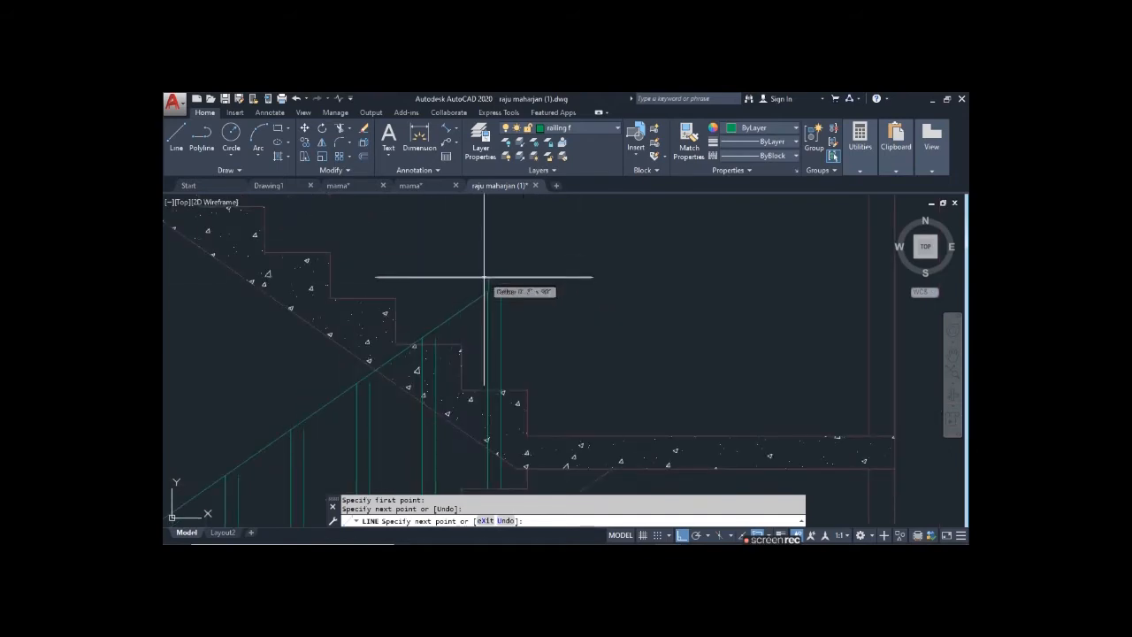
{"action": "key", "text": "Escape"}
- Stretch the upper end of the second flight's handrail line to the top of the uppermost baluster's outer line
{"action": "left_click", "coordinate": [486, 292]}
{"action": "scroll", "coordinate": [482, 290], "scroll_direction": "up", "scroll_amount": 2}
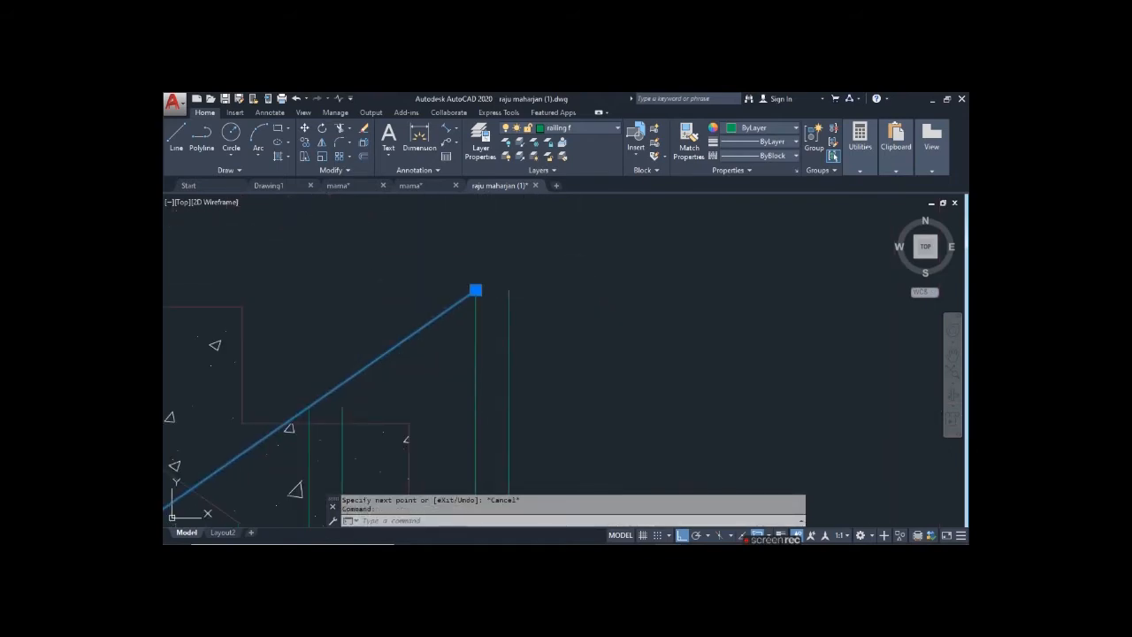
{"action": "left_click", "coordinate": [476, 290]}
{"action": "left_click", "coordinate": [510, 295]}
{"action": "scroll", "coordinate": [463, 336], "scroll_direction": "down", "scroll_amount": 3}
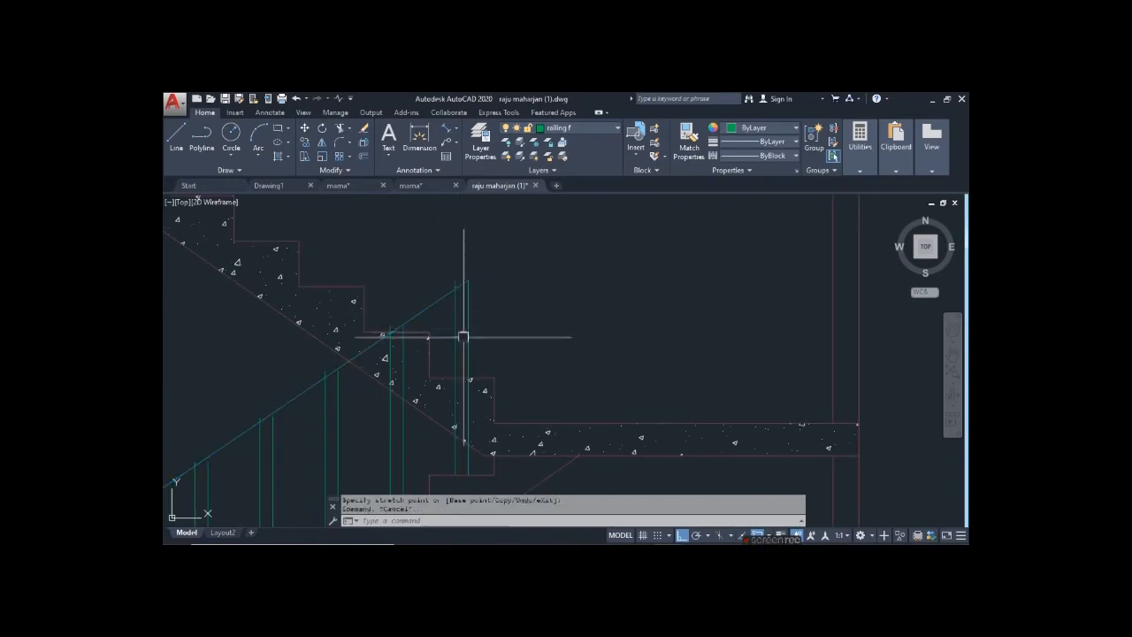
- Offset the second flight's handrail line 2" downward to form its lower edge
{"action": "type", "text": "o"}
{"action": "key", "text": "Return"}
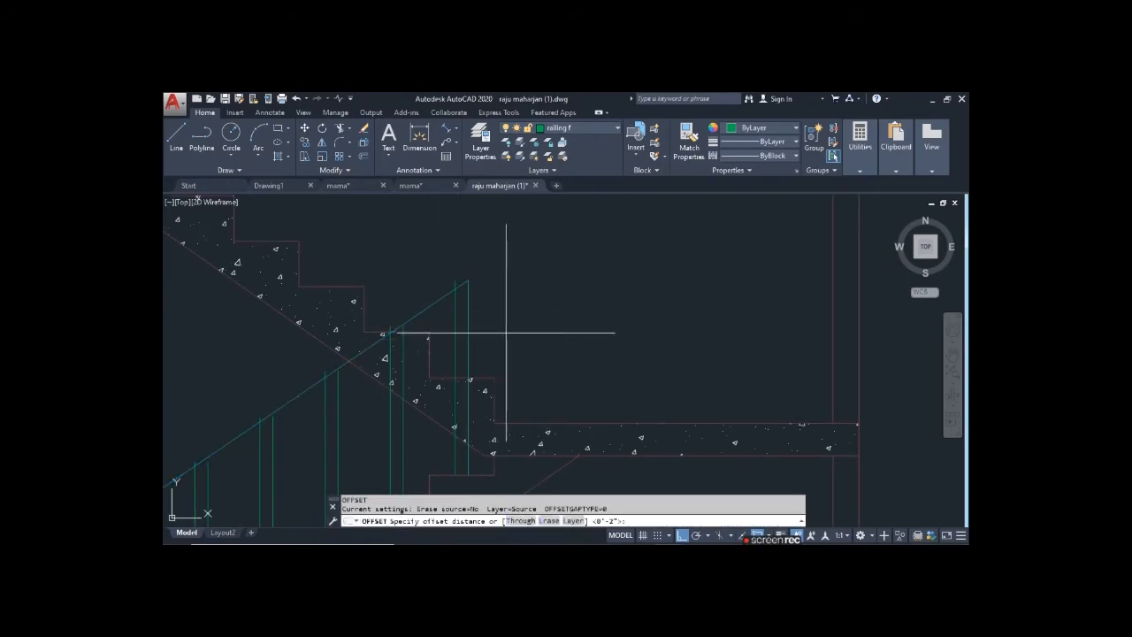
{"action": "type", "text": "2"}
{"action": "key", "text": "Return"}
{"action": "left_click", "coordinate": [462, 280]}
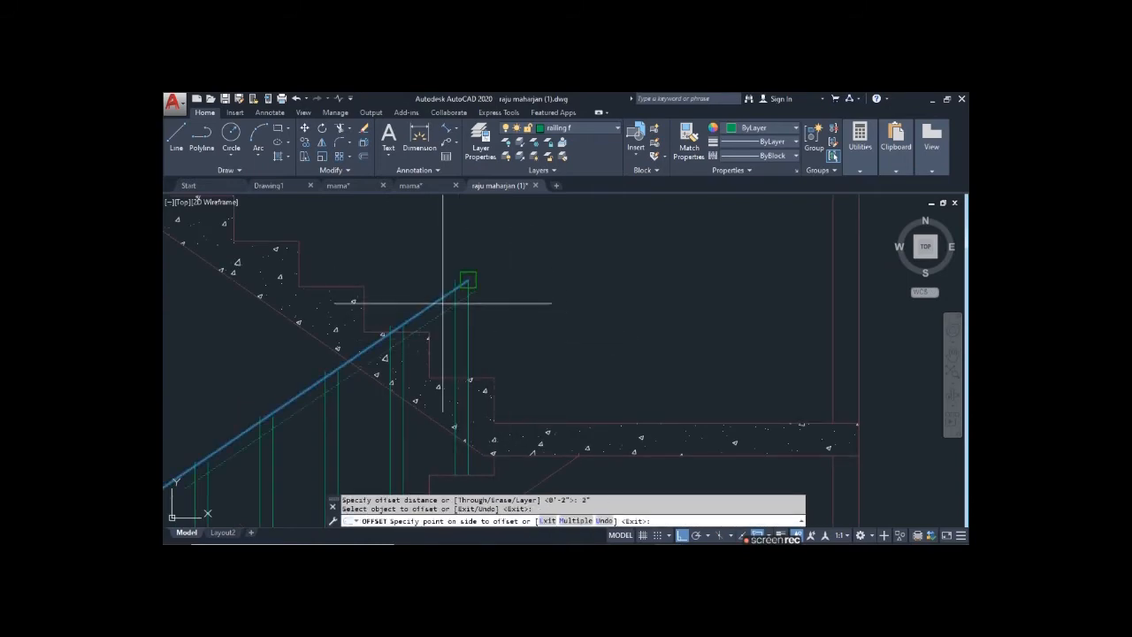
{"action": "left_click", "coordinate": [434, 319]}
{"action": "scroll", "coordinate": [514, 286], "scroll_direction": "down", "scroll_amount": 3}
{"action": "scroll", "coordinate": [421, 294], "scroll_direction": "down", "scroll_amount": 2}
{"action": "scroll", "coordinate": [458, 429], "scroll_direction": "up", "scroll_amount": 4}
{"action": "middle_click_drag", "start_coordinate": [518, 338], "coordinate": [558, 438]}
{"action": "key", "text": "Escape"}
{"action": "scroll", "coordinate": [273, 318], "scroll_direction": "up", "scroll_amount": 3}
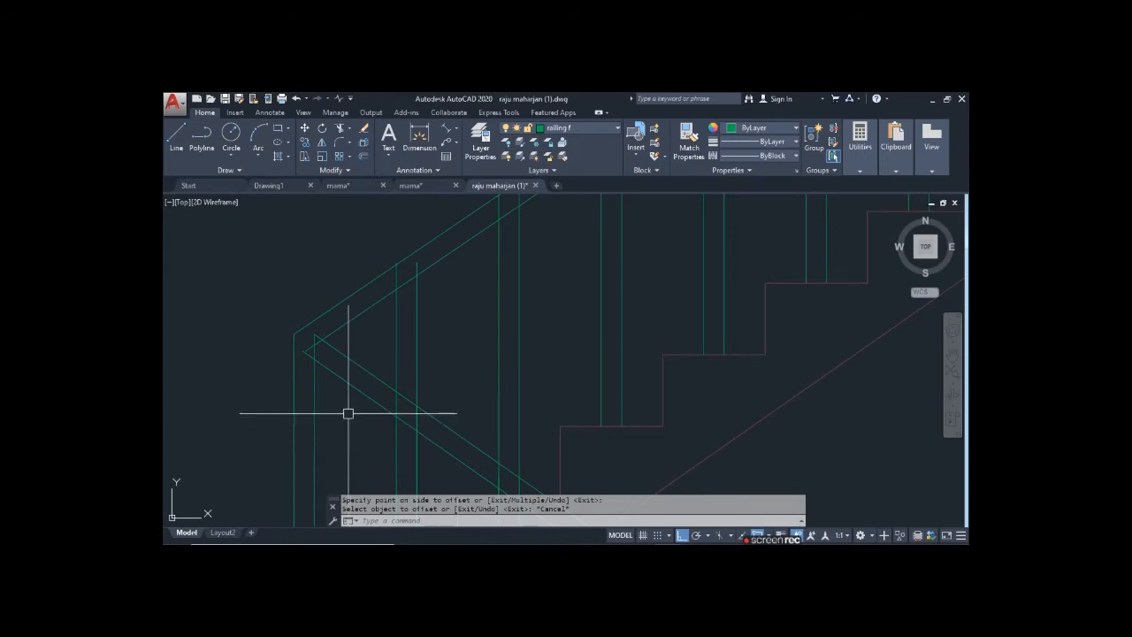
{"action": "type", "text": "tr"}
{"action": "key", "text": "Return"}
{"action": "scroll", "coordinate": [338, 407], "scroll_direction": "down", "scroll_amount": 5}
{"action": "scroll", "coordinate": [560, 451], "scroll_direction": "up", "scroll_amount": 5}
{"action": "left_click", "coordinate": [552, 398]}
{"action": "key", "text": "Escape"}
- Trim the floor-level baluster's inner line and the overhanging end of the handrail's lower line where they cross
{"action": "type", "text": "tr"}
{"action": "key", "text": "Return"}
{"action": "key", "text": "Return"}
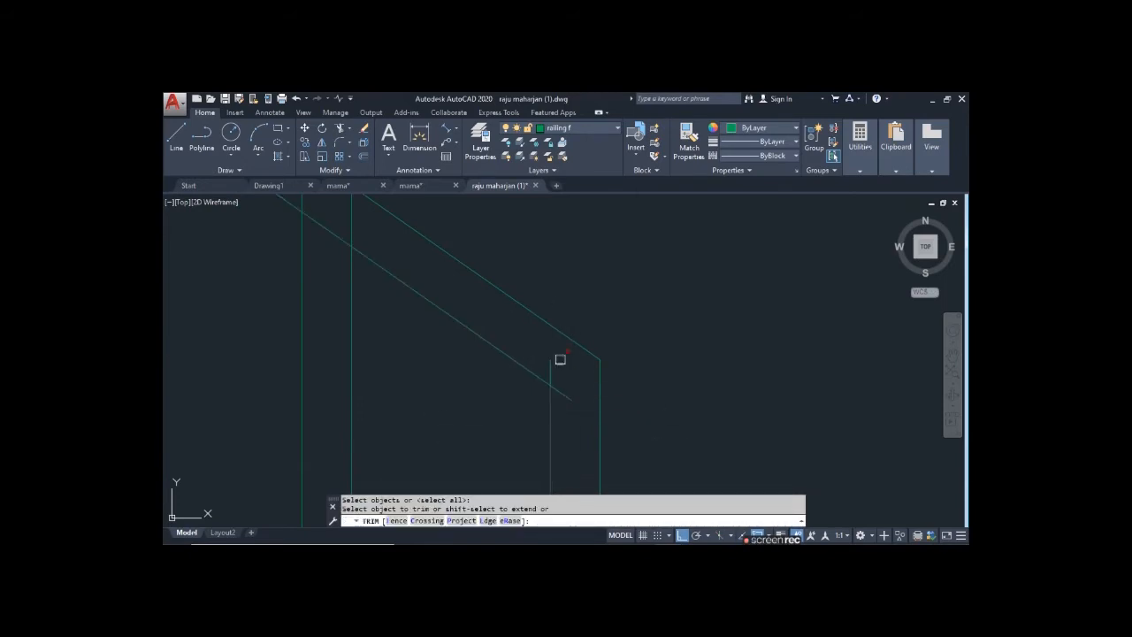
{"action": "left_click", "coordinate": [557, 357]}
{"action": "left_click", "coordinate": [546, 365]}
{"action": "left_click", "coordinate": [565, 394]}
{"action": "scroll", "coordinate": [530, 413], "scroll_direction": "down", "scroll_amount": 2}
- Trim the bottom flight's baluster tops back to the lower line of its handrail
{"action": "scroll", "coordinate": [462, 316], "scroll_direction": "up", "scroll_amount": 2}
{"action": "scroll", "coordinate": [339, 246], "scroll_direction": "down", "scroll_amount": 2}
{"action": "middle_click_drag", "start_coordinate": [340, 247], "coordinate": [531, 436]}
{"action": "scroll", "coordinate": [453, 403], "scroll_direction": "up", "scroll_amount": 2}
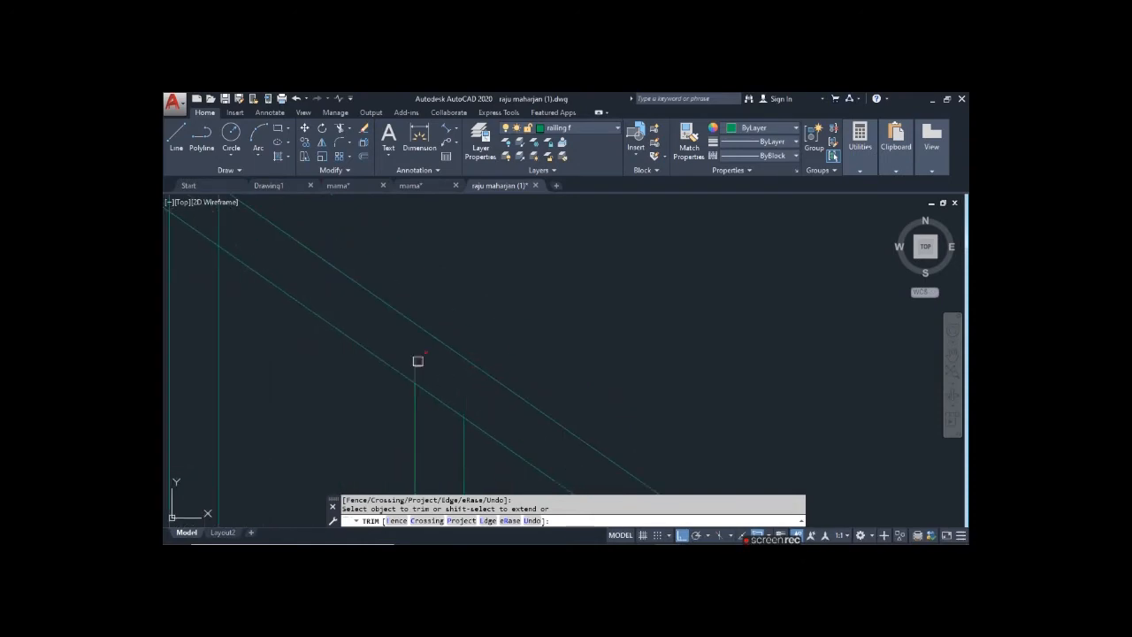
{"action": "mouse_move", "coordinate": [387, 370]}
{"action": "middle_mouse_down"}
{"action": "mouse_move", "coordinate": [334, 310]}
{"action": "mouse_move", "coordinate": [417, 386]}
{"action": "middle_mouse_up"}
{"action": "left_click", "coordinate": [362, 334]}
{"action": "scroll", "coordinate": [429, 399], "scroll_direction": "down", "scroll_amount": 2}
{"action": "scroll", "coordinate": [389, 397], "scroll_direction": "up", "scroll_amount": 1}
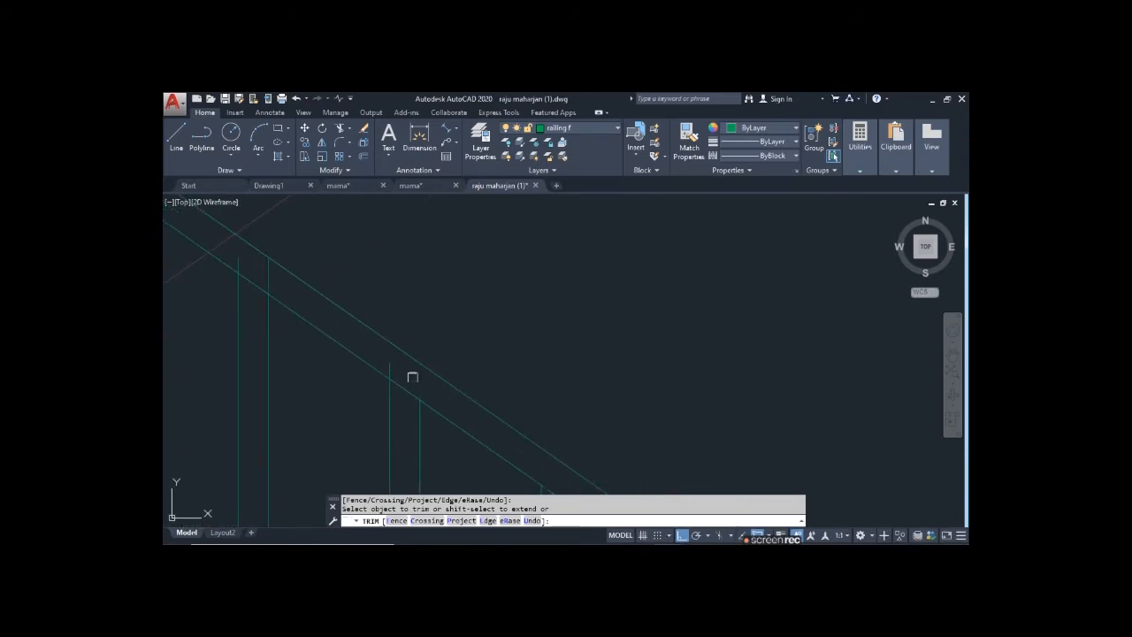
{"action": "scroll", "coordinate": [421, 387], "scroll_direction": "down", "scroll_amount": 2}
{"action": "scroll", "coordinate": [348, 326], "scroll_direction": "up", "scroll_amount": 2}
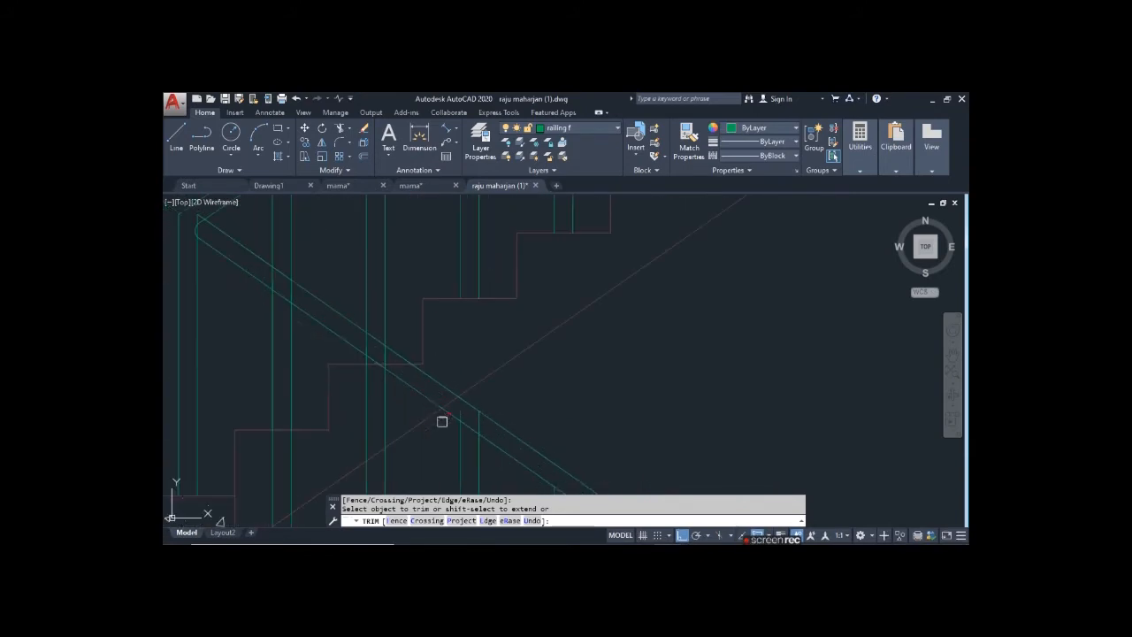
{"action": "scroll", "coordinate": [478, 425], "scroll_direction": "up", "scroll_amount": 2}
{"action": "scroll", "coordinate": [420, 441], "scroll_direction": "down", "scroll_amount": 2}
{"action": "scroll", "coordinate": [419, 378], "scroll_direction": "down", "scroll_amount": 2}
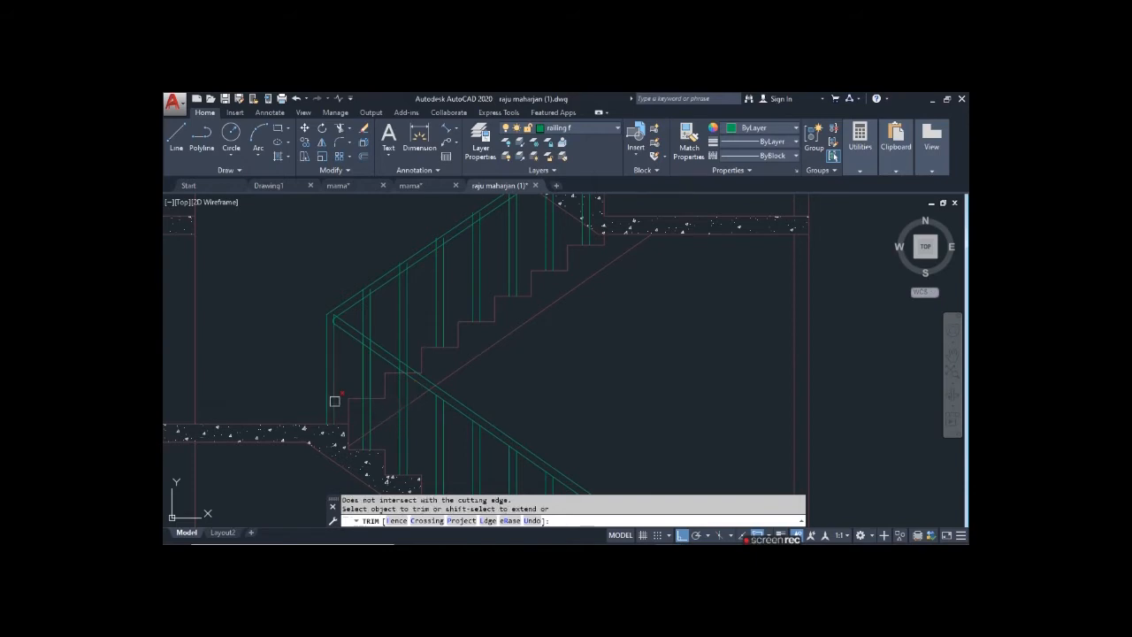
- Trim the second flight's tread lines out of the gaps between the overlapping baluster lines near the landing
{"action": "scroll", "coordinate": [364, 389], "scroll_direction": "up", "scroll_amount": 5}
{"action": "left_click", "coordinate": [368, 404]}
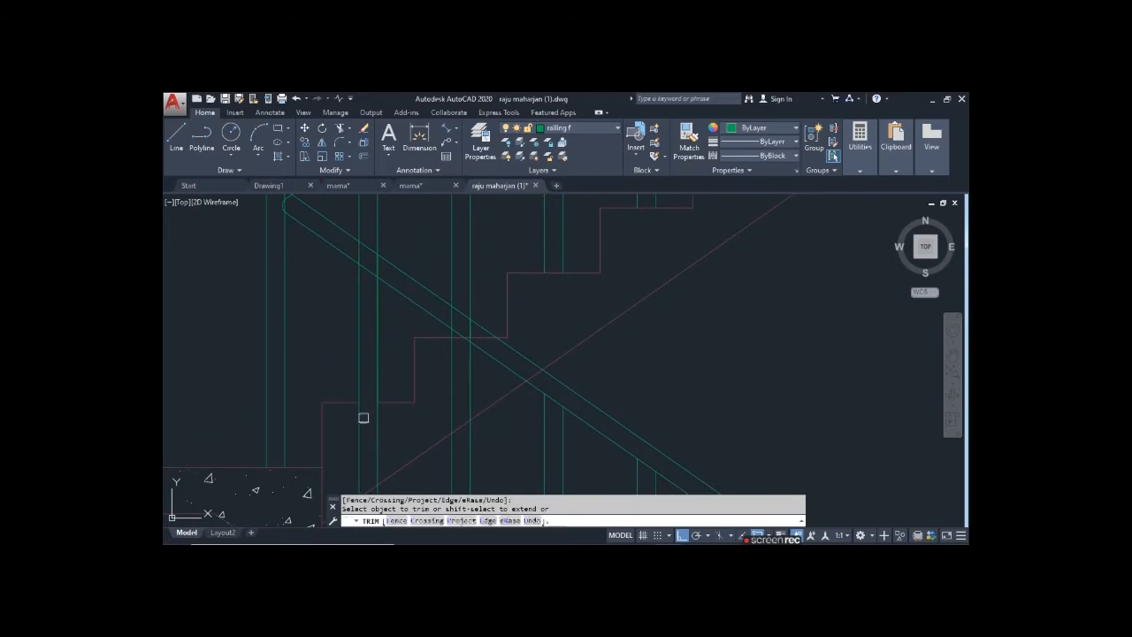
{"action": "scroll", "coordinate": [458, 348], "scroll_direction": "up", "scroll_amount": 4}
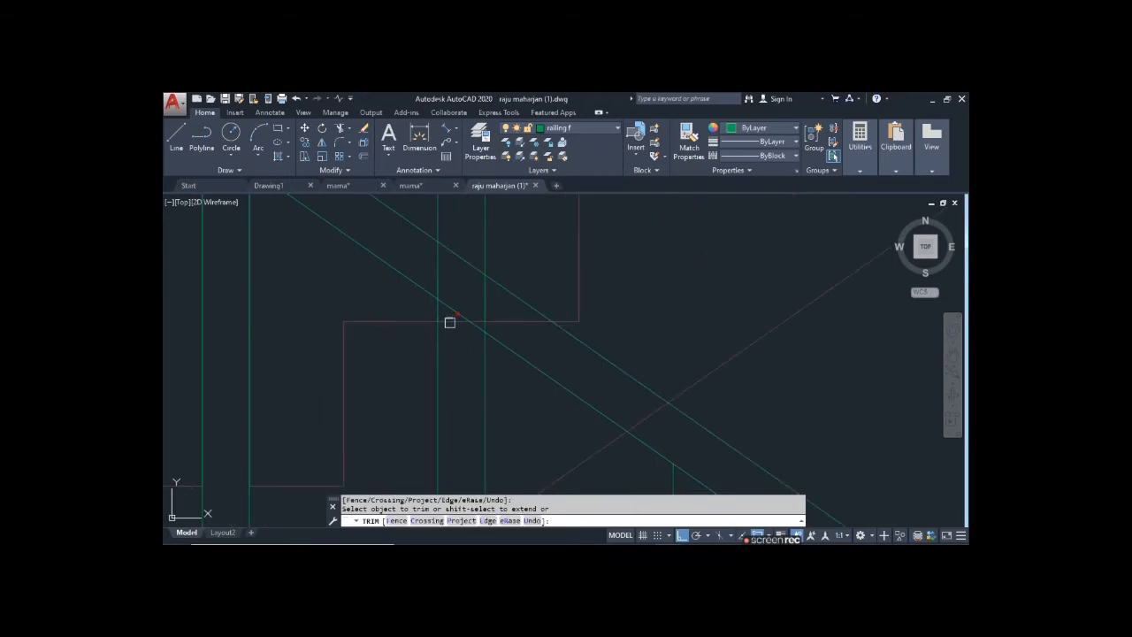
{"action": "scroll", "coordinate": [446, 338], "scroll_direction": "down", "scroll_amount": 3}
{"action": "scroll", "coordinate": [437, 352], "scroll_direction": "up", "scroll_amount": 2}
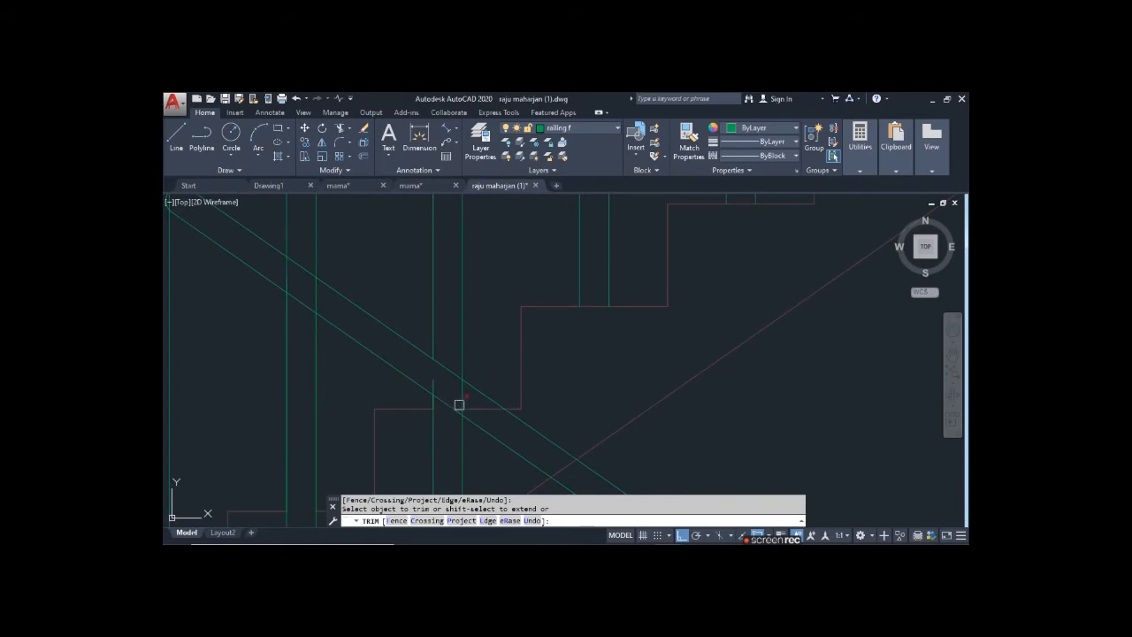
- Trim away the baluster segments running between the two lines of the bottom flight's handrail near the landing
{"action": "scroll", "coordinate": [435, 395], "scroll_direction": "up", "scroll_amount": 3}
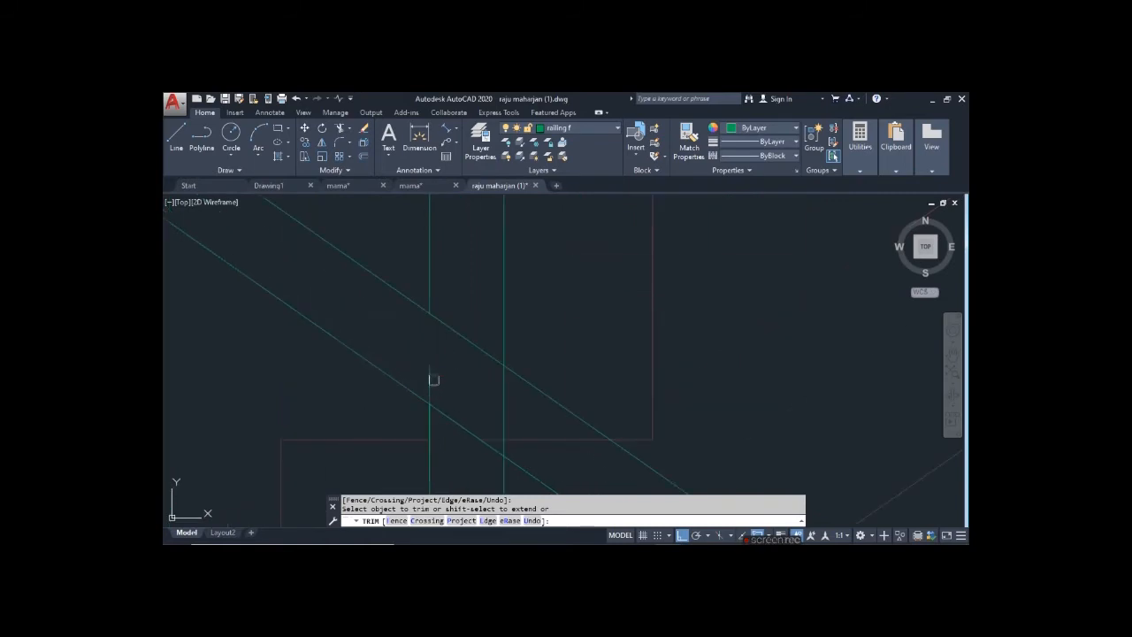
{"action": "left_click", "coordinate": [495, 399]}
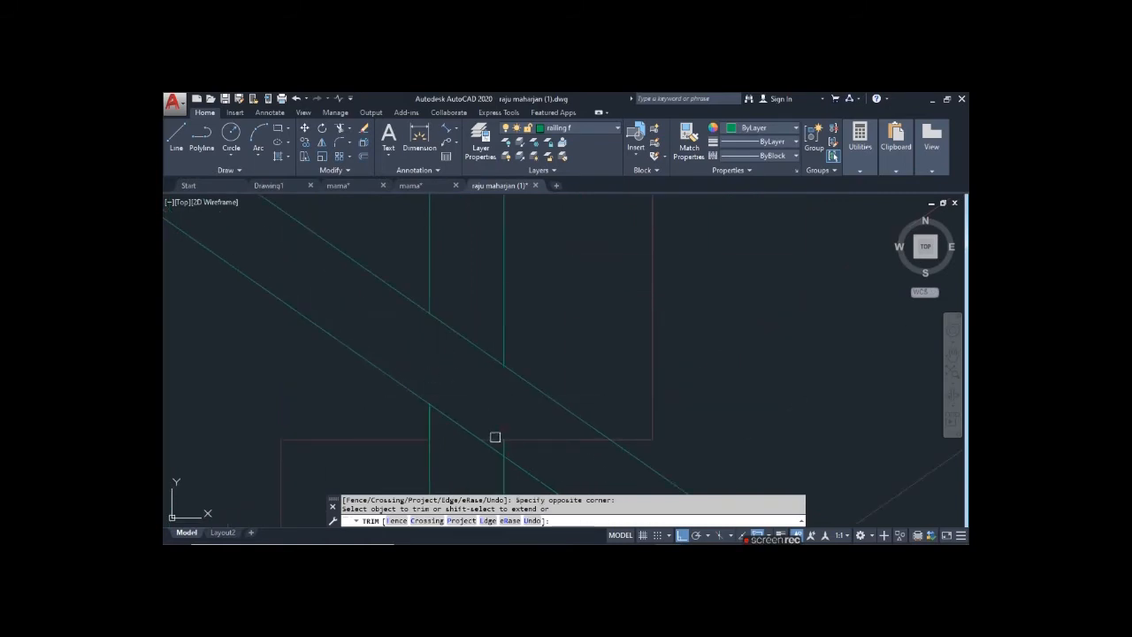
{"action": "scroll", "coordinate": [504, 440], "scroll_direction": "down", "scroll_amount": 3}
{"action": "scroll", "coordinate": [411, 382], "scroll_direction": "up", "scroll_amount": 3}
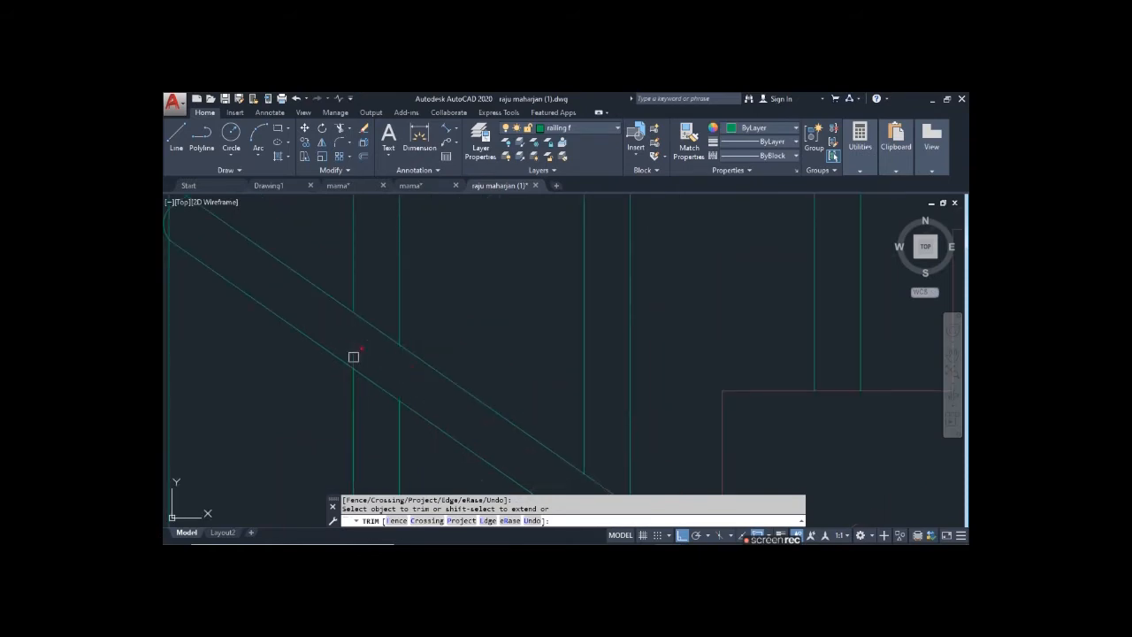
{"action": "scroll", "coordinate": [430, 376], "scroll_direction": "down", "scroll_amount": 4}
{"action": "scroll", "coordinate": [409, 364], "scroll_direction": "down", "scroll_amount": 2}
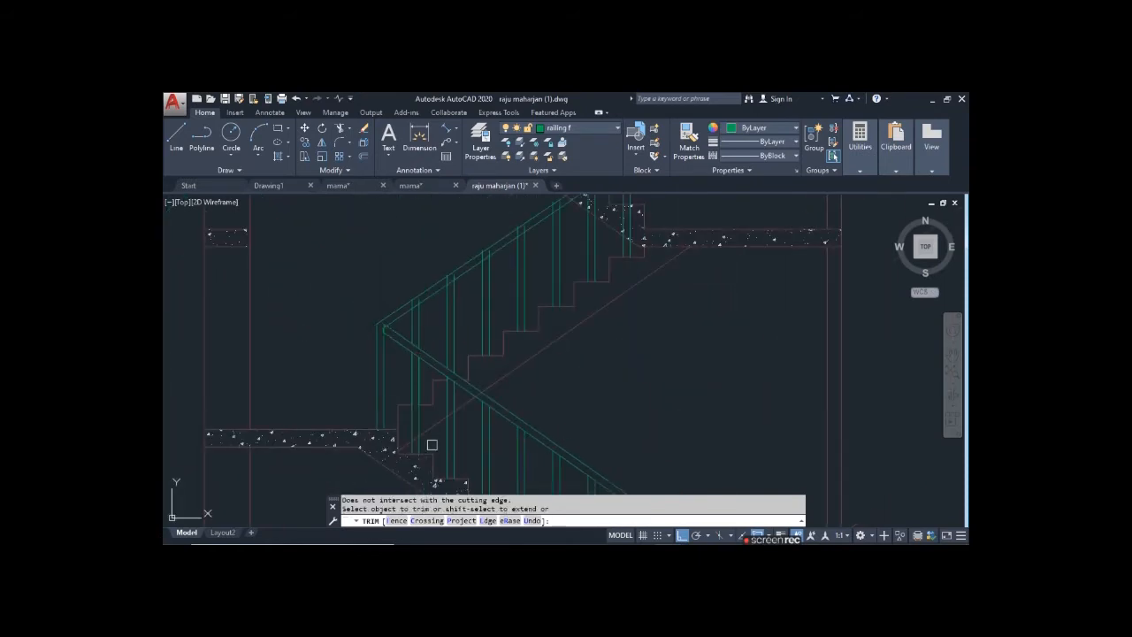
- Fillet the inner and outer handrail corners above the landing with a 1" radius
{"action": "left_click", "coordinate": [481, 415]}
{"action": "left_click", "coordinate": [400, 397]}
{"action": "left_click", "coordinate": [406, 384]}
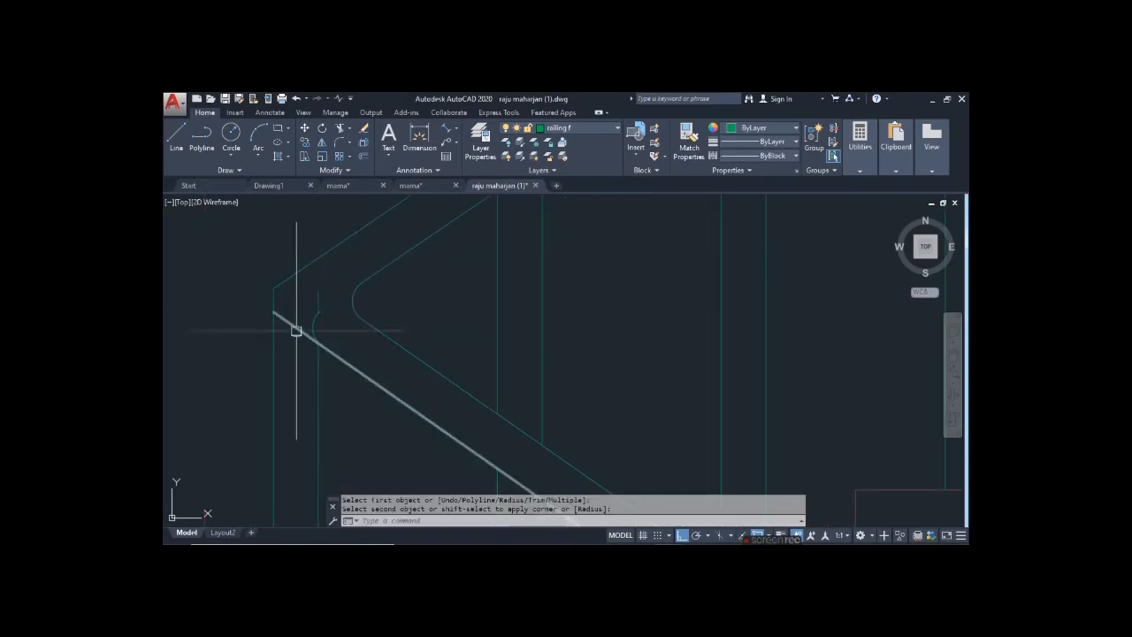
{"action": "key", "text": "space"}
{"action": "left_click", "coordinate": [331, 354]}
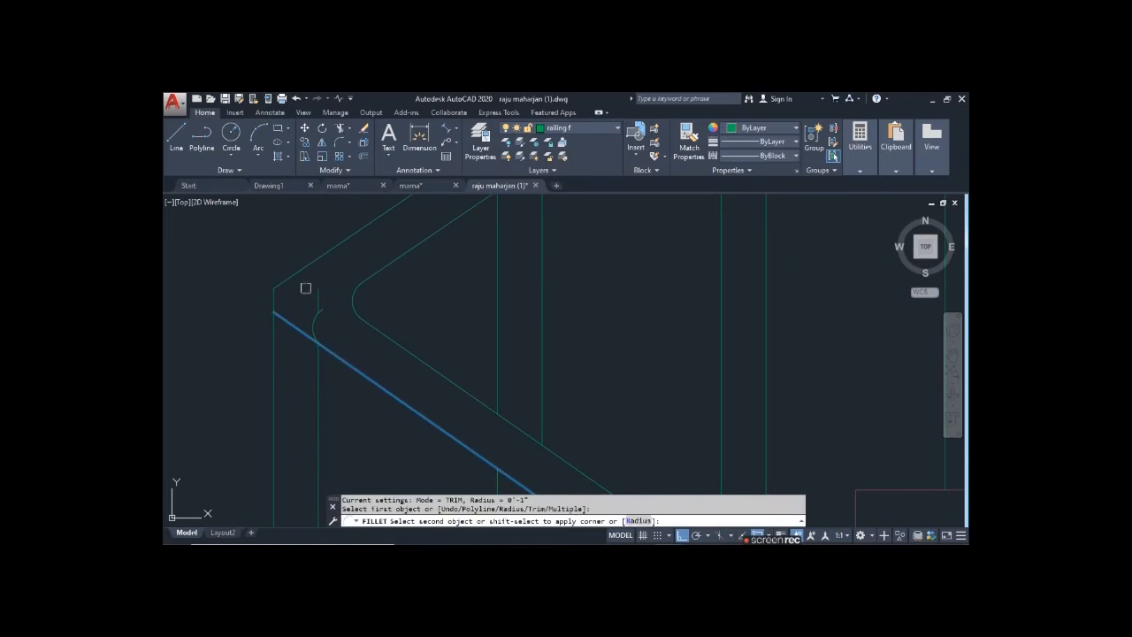
{"action": "scroll", "coordinate": [300, 274], "scroll_direction": "down", "scroll_amount": 4}
{"action": "key", "text": "Escape"}
{"action": "type", "text": "tr"}
{"action": "key", "text": "space"}
{"action": "scroll", "coordinate": [266, 345], "scroll_direction": "up", "scroll_amount": 5}
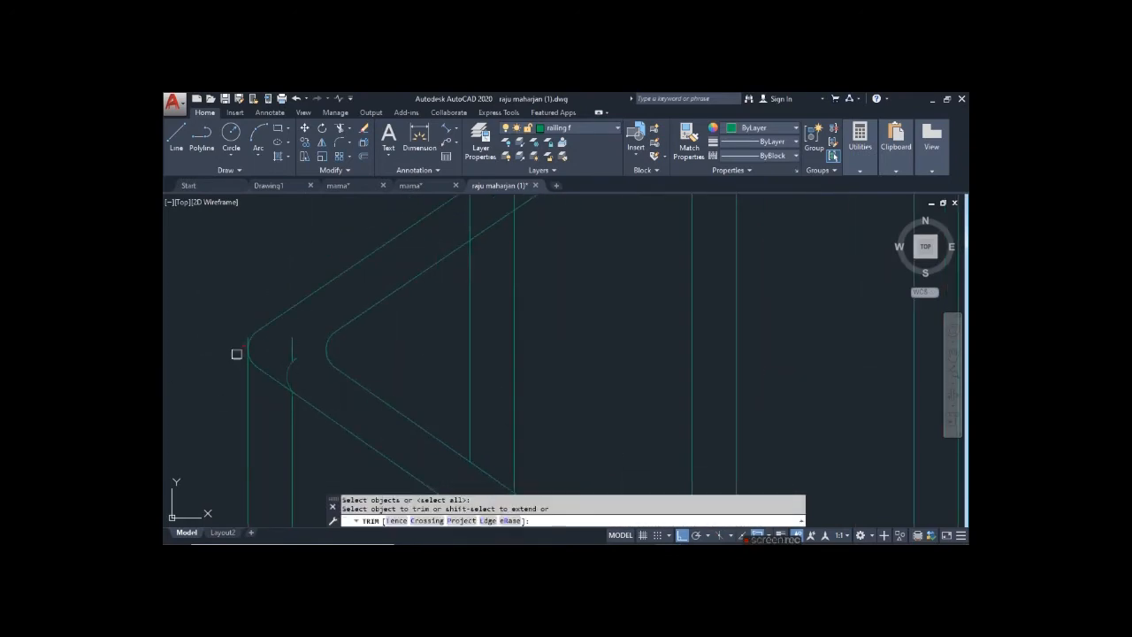
{"action": "key", "text": "Escape"}
- Shorten the landing baluster's outer line so it ends at the rounded handrail corner
{"action": "left_click", "coordinate": [274, 328]}
{"action": "left_click", "coordinate": [275, 308]}
{"action": "key", "text": "Escape"}
{"action": "scroll", "coordinate": [233, 346], "scroll_direction": "down", "scroll_amount": 4}
- Delete the stray arc and leftover baluster piece inside the rounded handrail corner above the landing
{"action": "left_click", "coordinate": [340, 382]}
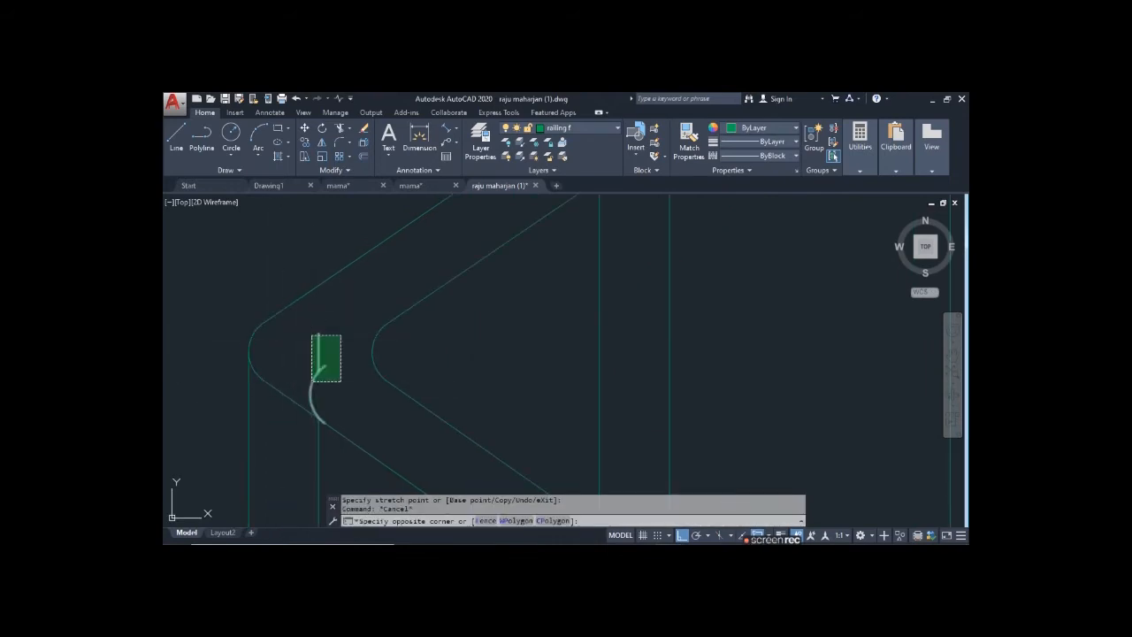
{"action": "left_click", "coordinate": [316, 345]}
{"action": "key", "text": "Delete"}
- Trim the first baluster pair of the second flight back to the handrail's lower line
{"action": "scroll", "coordinate": [283, 419], "scroll_direction": "down", "scroll_amount": 4}
{"action": "scroll", "coordinate": [315, 381], "scroll_direction": "up", "scroll_amount": 4}
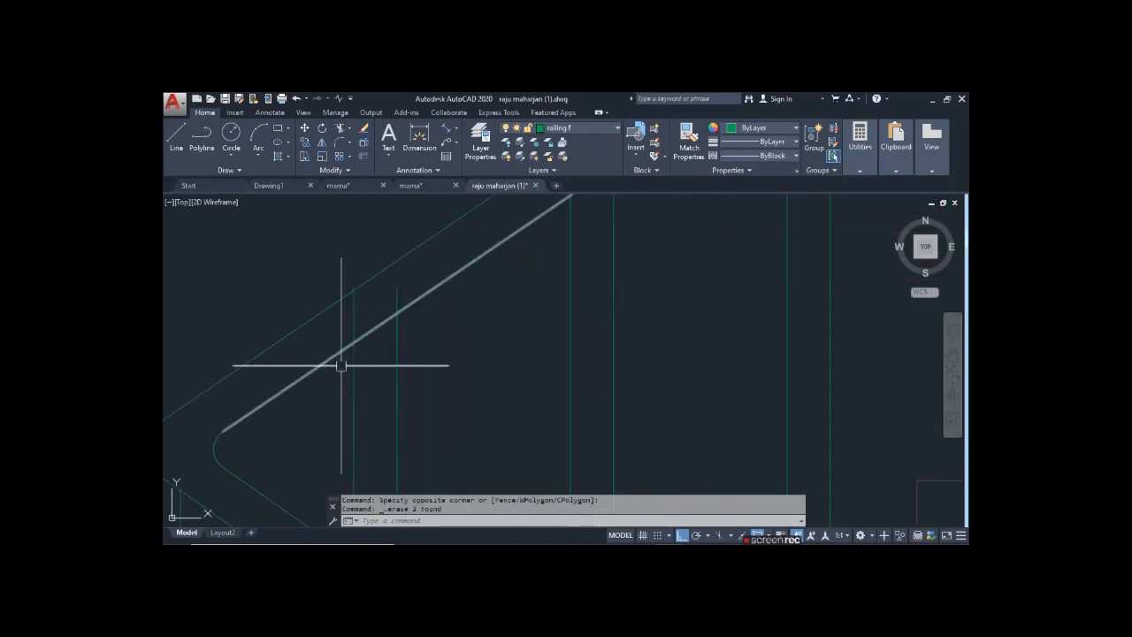
{"action": "type", "text": "tr"}
{"action": "scroll", "coordinate": [341, 292], "scroll_direction": "up", "scroll_amount": 3}
{"action": "scroll", "coordinate": [353, 283], "scroll_direction": "up", "scroll_amount": 2}
{"action": "key", "text": "Return"}
{"action": "left_click", "coordinate": [387, 263]}
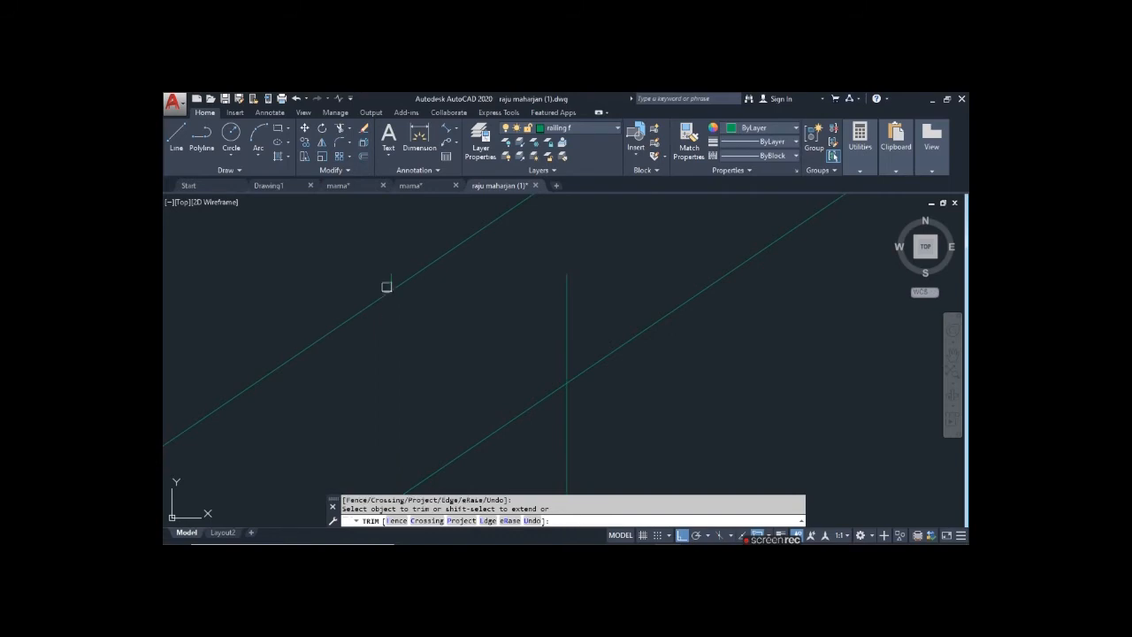
{"action": "left_click", "coordinate": [384, 263]}
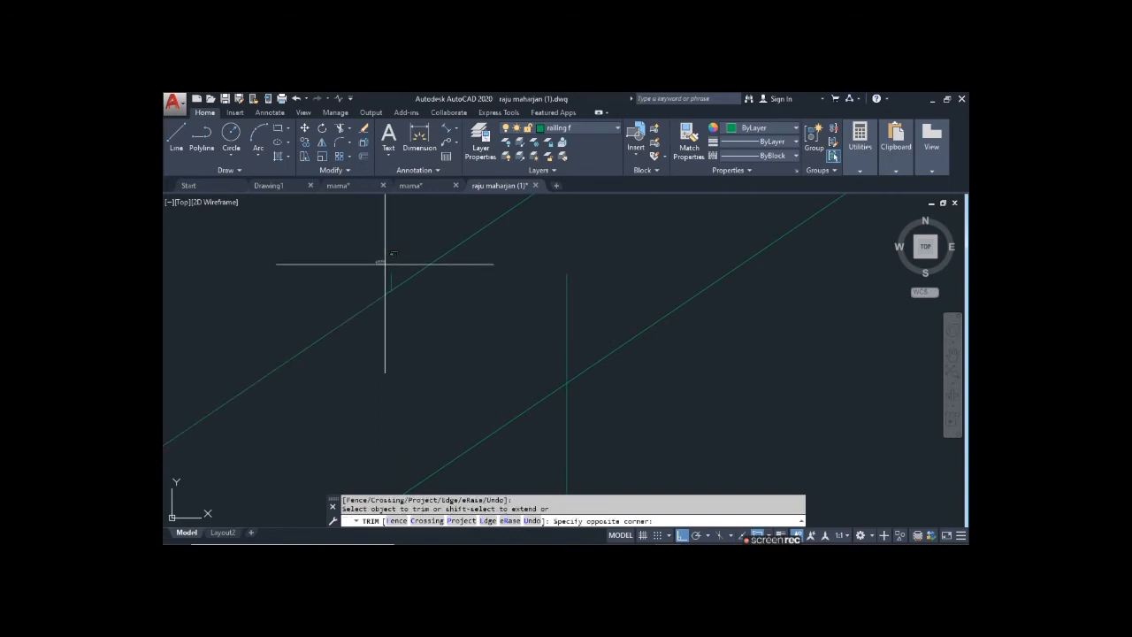
{"action": "key", "text": "Escape"}
- Delete the leftover baluster stub projecting above the second flight's handrail
{"action": "middle_click_drag", "start_coordinate": [394, 368], "coordinate": [390, 401]}
{"action": "scroll", "coordinate": [387, 311], "scroll_direction": "up", "scroll_amount": 2}
{"action": "left_click", "coordinate": [390, 312]}
{"action": "key", "text": "Delete"}
{"action": "scroll", "coordinate": [354, 358], "scroll_direction": "down", "scroll_amount": 7}
- Trim the tops of the second flight's second and third baluster pairs back to the handrail
{"action": "scroll", "coordinate": [350, 374], "scroll_direction": "down", "scroll_amount": 4}
{"action": "scroll", "coordinate": [377, 371], "scroll_direction": "up", "scroll_amount": 3}
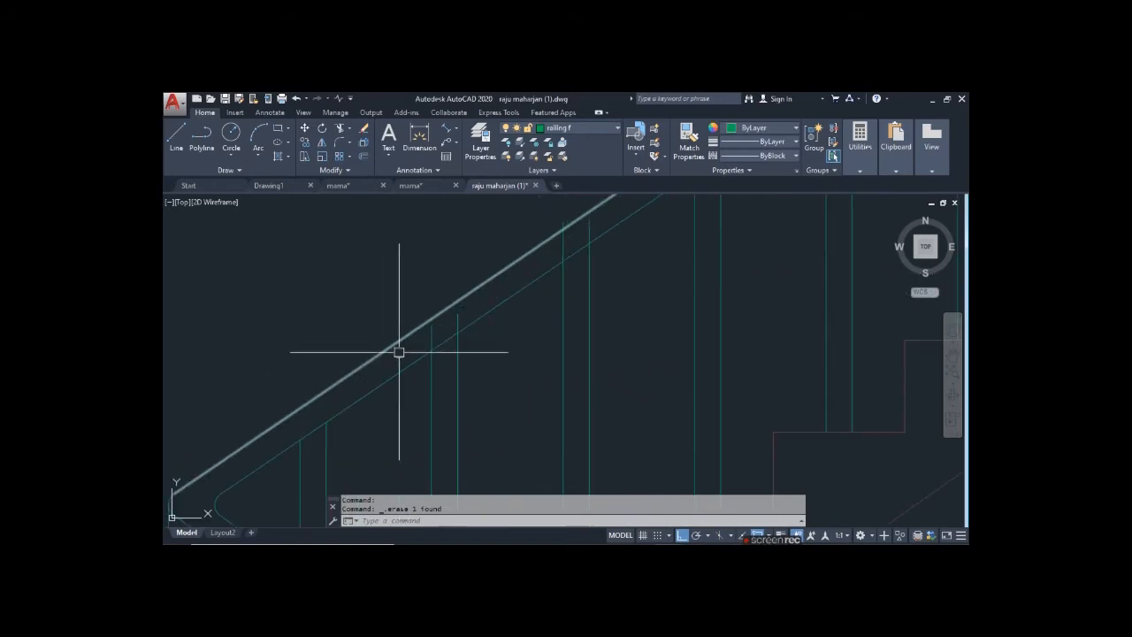
{"action": "type", "text": "tr"}
{"action": "key", "text": "Return"}
{"action": "scroll", "coordinate": [428, 309], "scroll_direction": "up", "scroll_amount": 4}
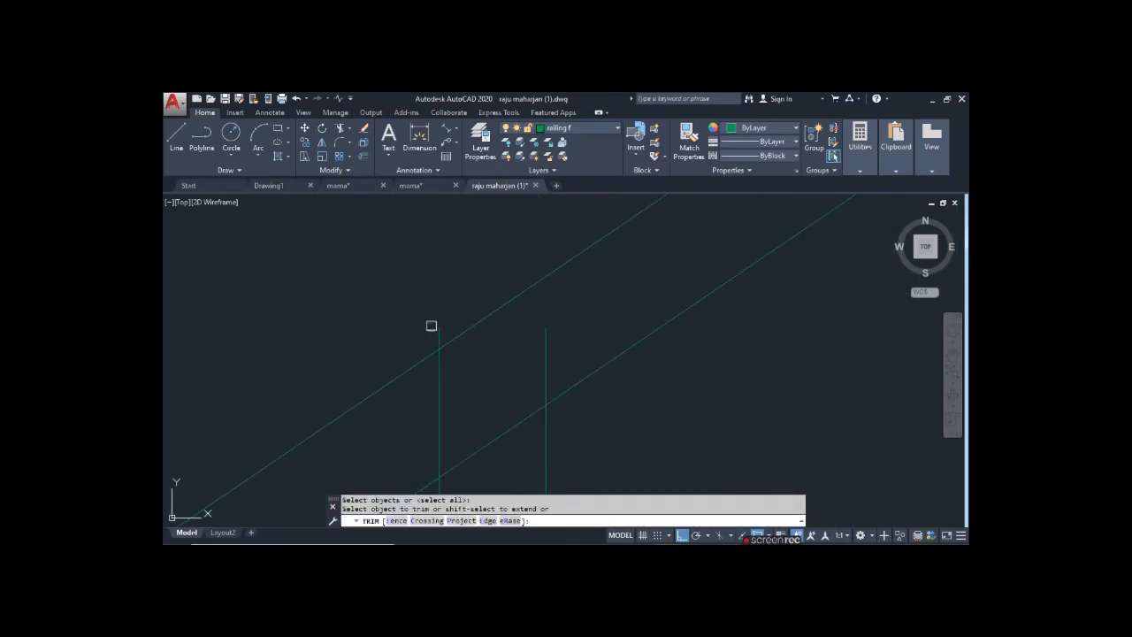
{"action": "left_click", "coordinate": [550, 349]}
{"action": "scroll", "coordinate": [381, 381], "scroll_direction": "down", "scroll_amount": 6}
{"action": "scroll", "coordinate": [552, 288], "scroll_direction": "up", "scroll_amount": 4}
{"action": "left_click", "coordinate": [462, 281]}
{"action": "left_click", "coordinate": [444, 301]}
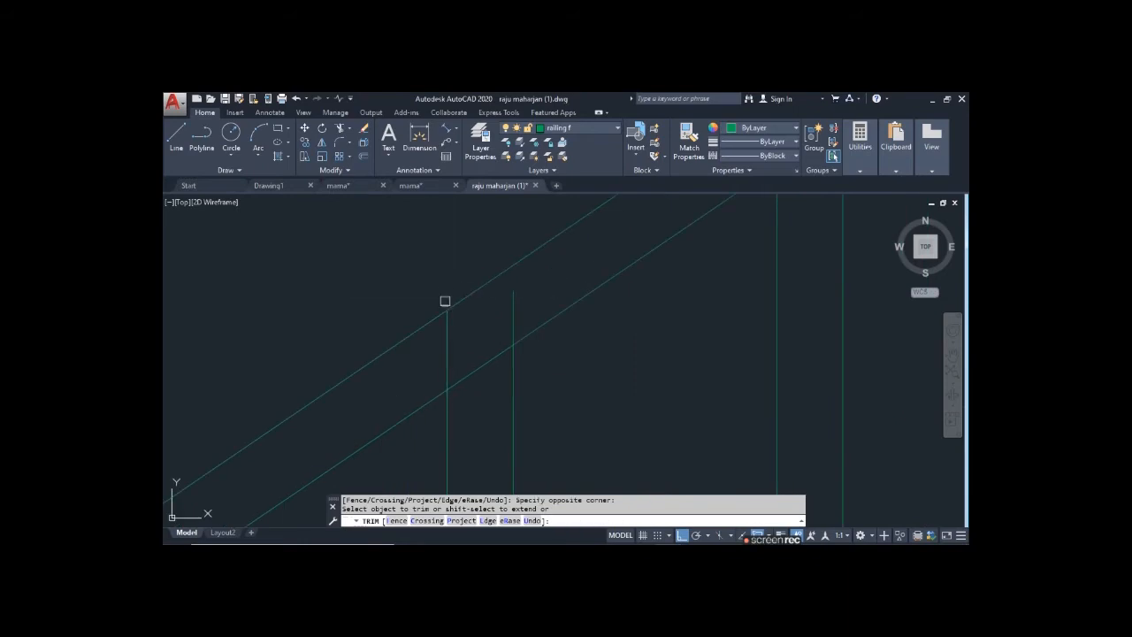
- Trim the tops of the second flight's fourth and fifth baluster pairs back to the handrail
{"action": "scroll", "coordinate": [475, 349], "scroll_direction": "down", "scroll_amount": 3}
{"action": "scroll", "coordinate": [495, 286], "scroll_direction": "up", "scroll_amount": 3}
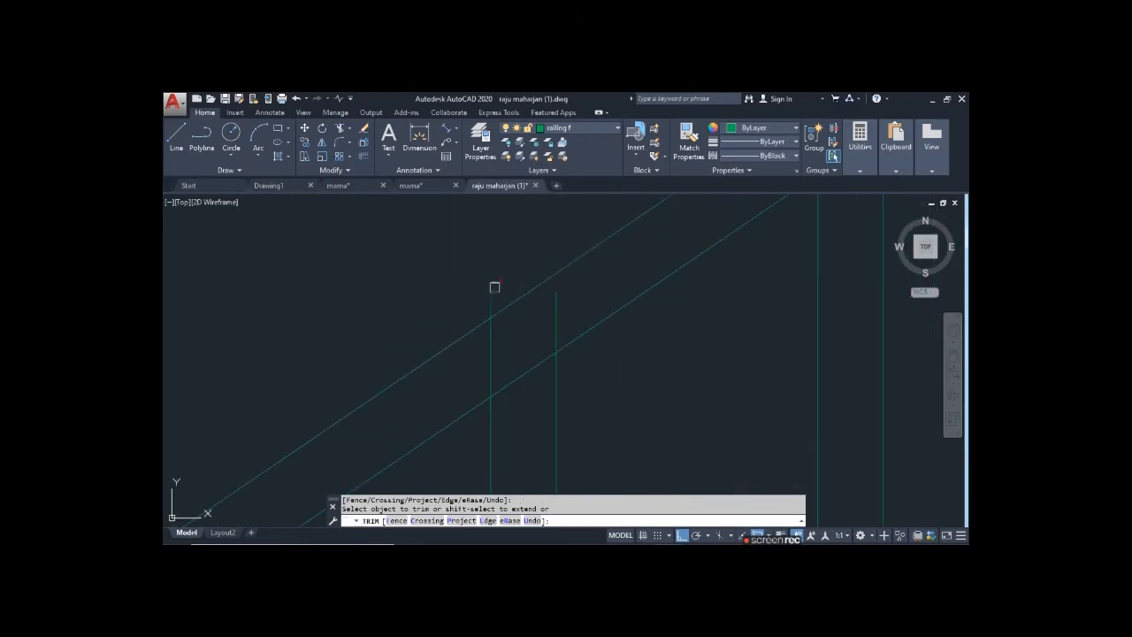
{"action": "left_click", "coordinate": [505, 344]}
{"action": "left_click", "coordinate": [488, 349]}
{"action": "scroll", "coordinate": [562, 310], "scroll_direction": "down", "scroll_amount": 3}
{"action": "scroll", "coordinate": [565, 283], "scroll_direction": "up", "scroll_amount": 3}
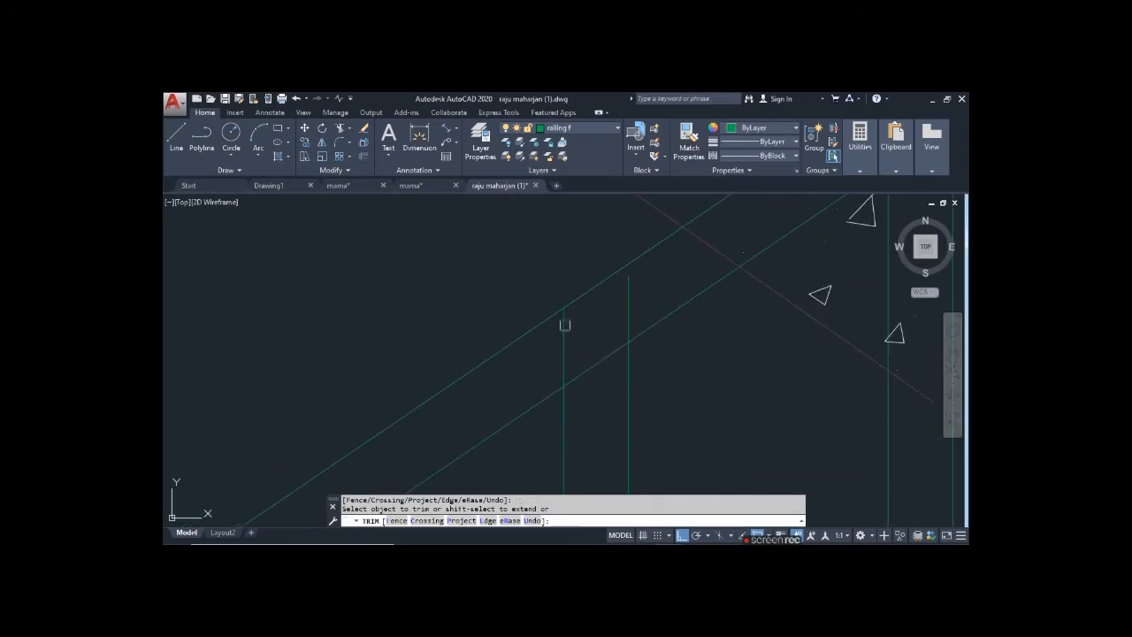
- Trim away the second flight's handrail lines and sixth baluster pair where the upper flight's concrete covers them
{"action": "scroll", "coordinate": [477, 343], "scroll_direction": "down", "scroll_amount": 3}
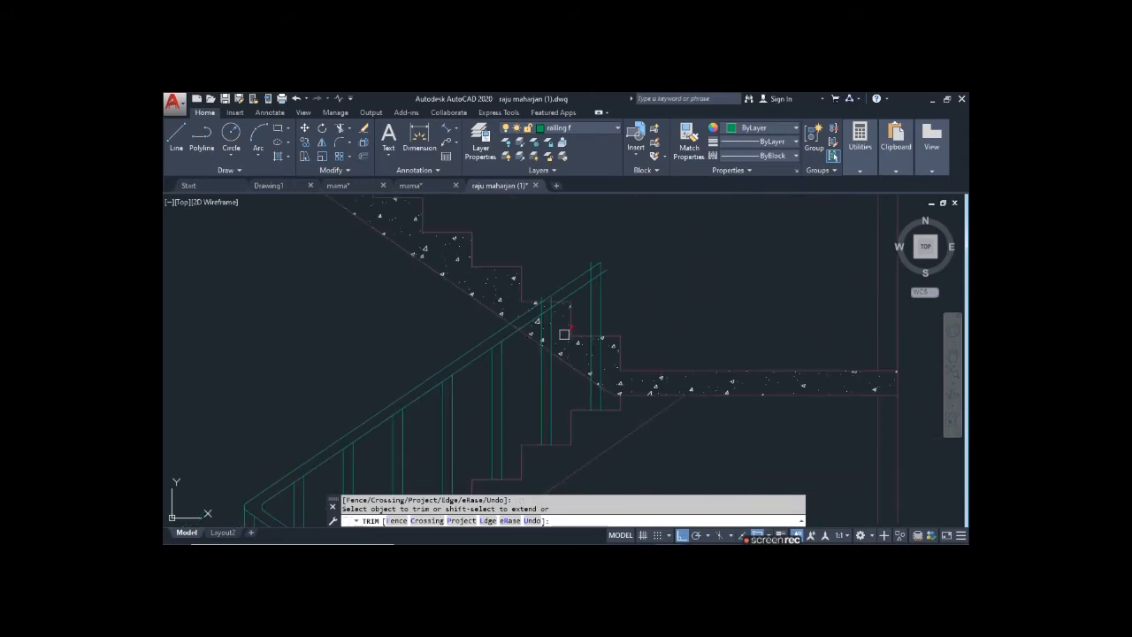
{"action": "scroll", "coordinate": [563, 334], "scroll_direction": "up", "scroll_amount": 5}
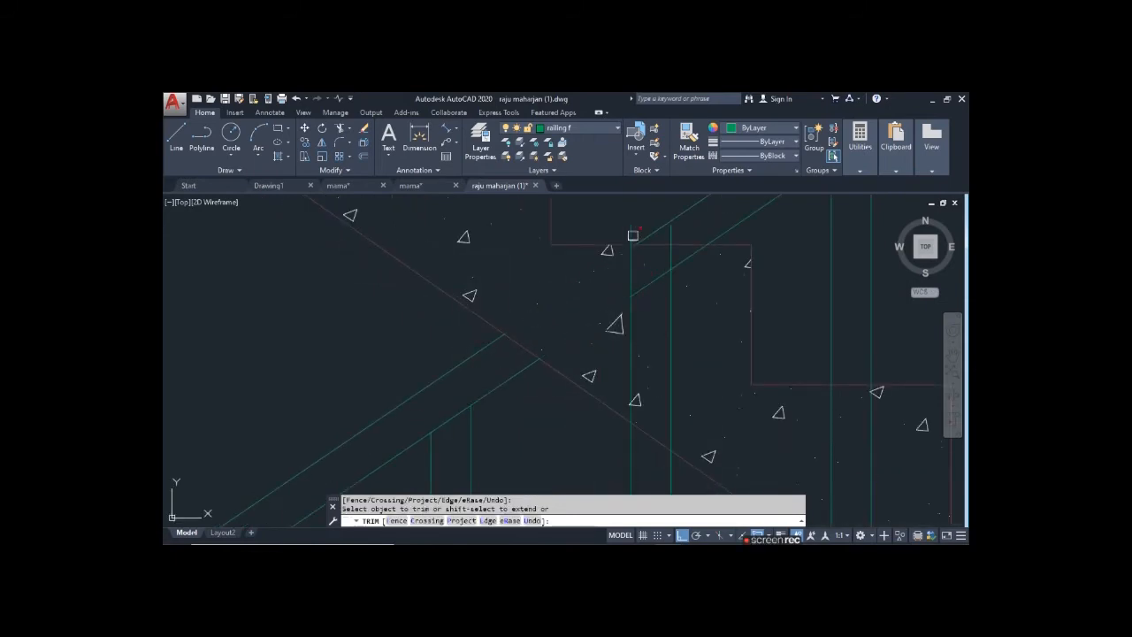
{"action": "scroll", "coordinate": [624, 226], "scroll_direction": "up", "scroll_amount": 4}
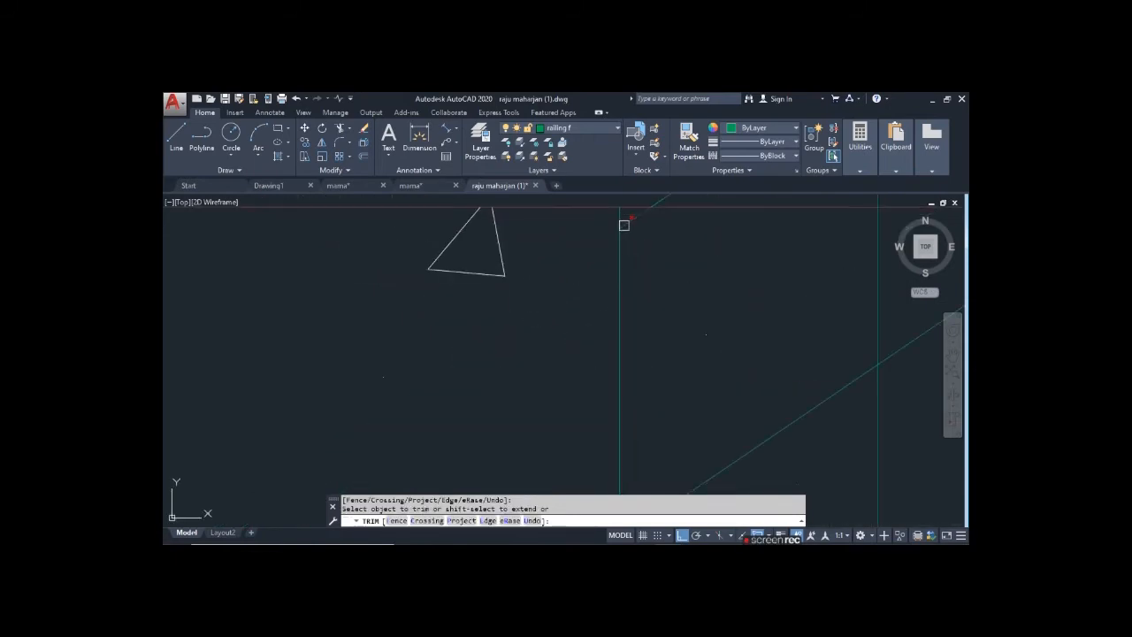
{"action": "scroll", "coordinate": [620, 230], "scroll_direction": "down", "scroll_amount": 4}
{"action": "scroll", "coordinate": [553, 329], "scroll_direction": "up", "scroll_amount": 2}
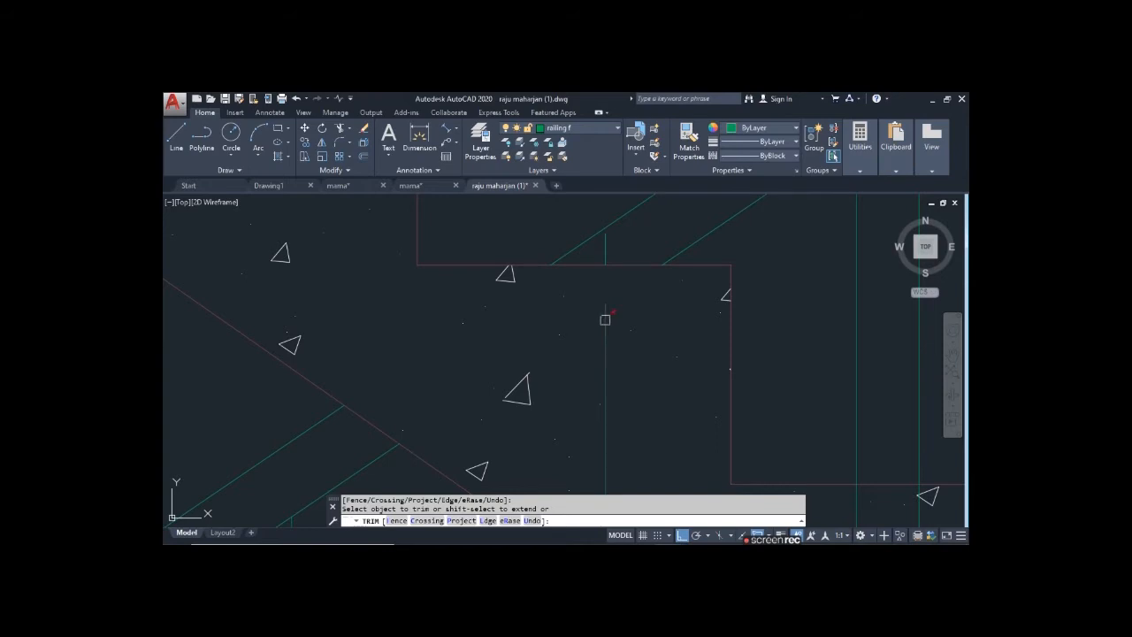
{"action": "scroll", "coordinate": [606, 319], "scroll_direction": "down", "scroll_amount": 2}
{"action": "scroll", "coordinate": [508, 338], "scroll_direction": "up", "scroll_amount": 5}
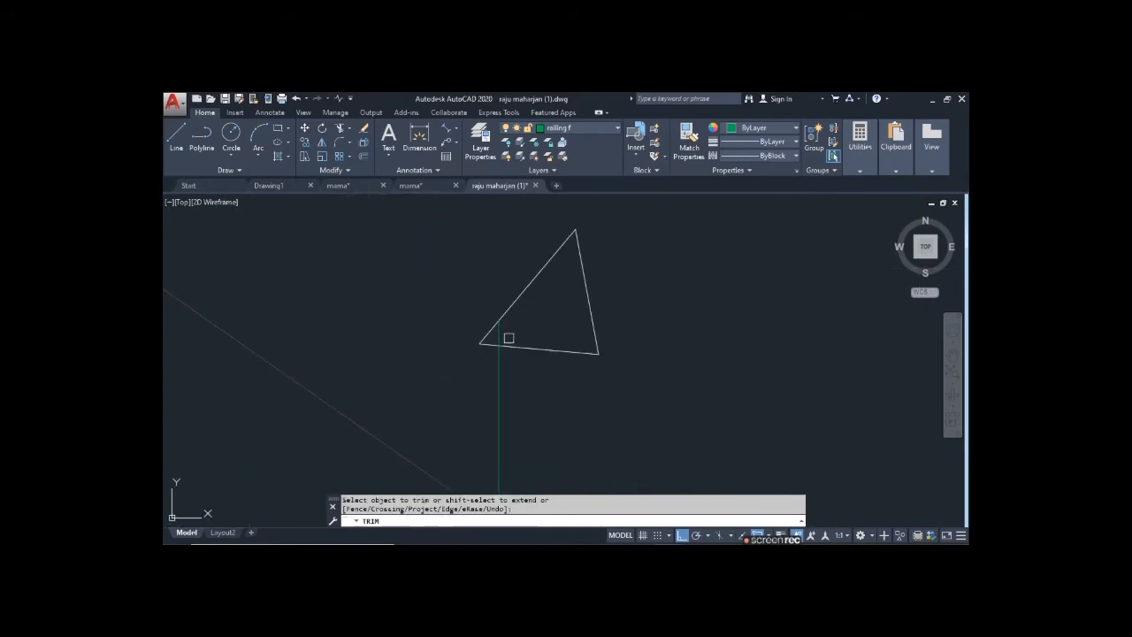
{"action": "left_click", "coordinate": [499, 349]}
{"action": "scroll", "coordinate": [482, 367], "scroll_direction": "down", "scroll_amount": 6}
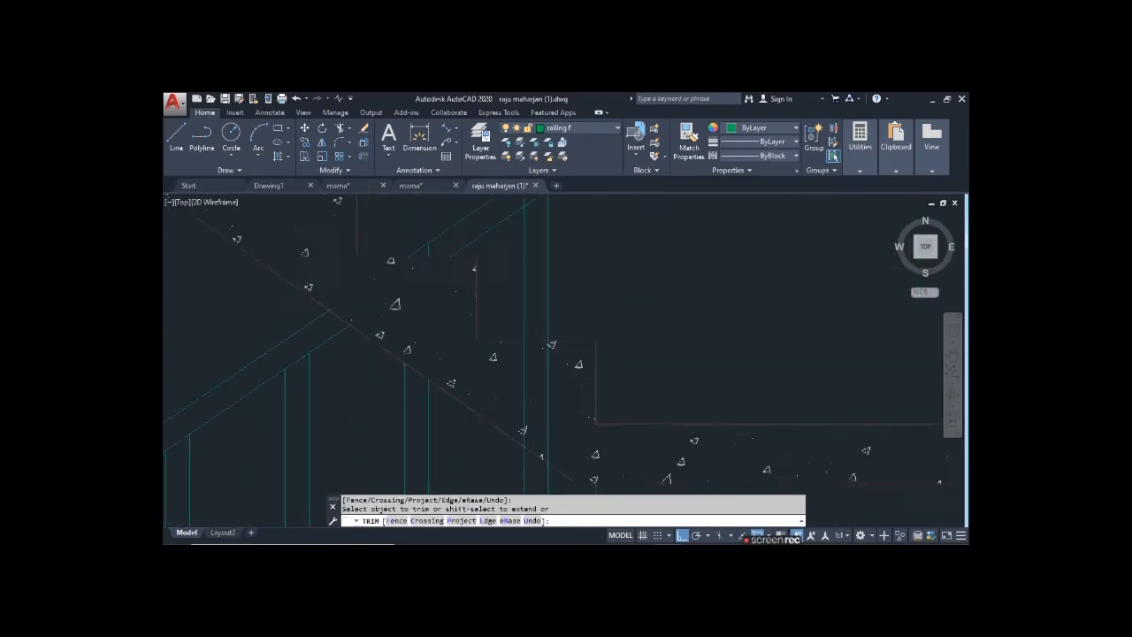
- Trim the second flight's seventh baluster pair inside the upper flight's concrete, between its tread and soffit
{"action": "scroll", "coordinate": [476, 374], "scroll_direction": "up", "scroll_amount": 2}
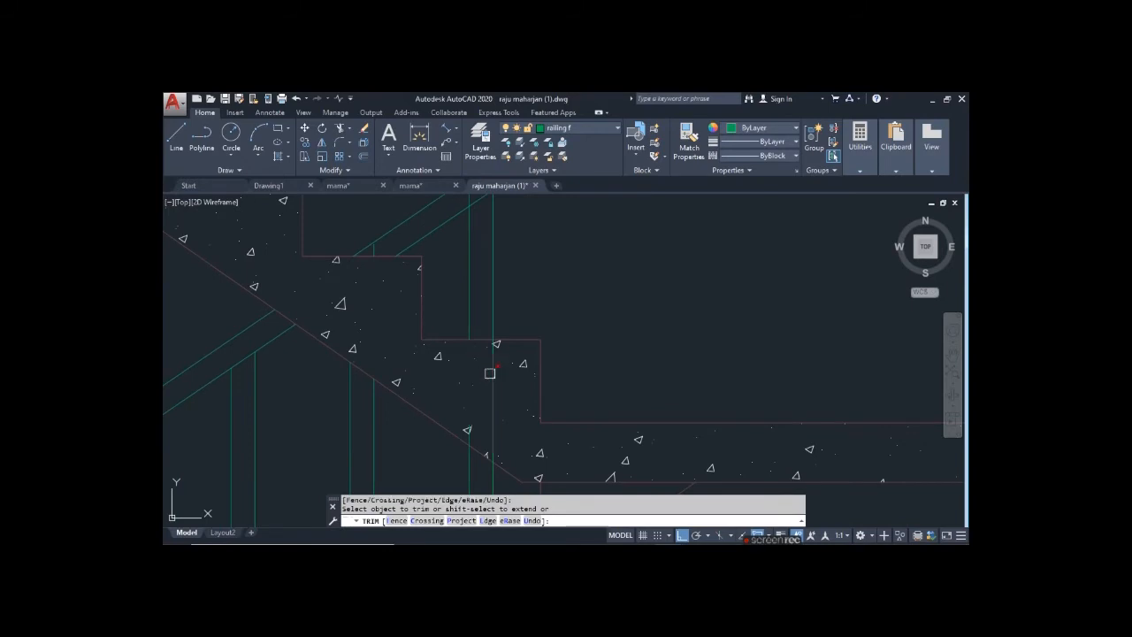
{"action": "scroll", "coordinate": [492, 345], "scroll_direction": "up", "scroll_amount": 8}
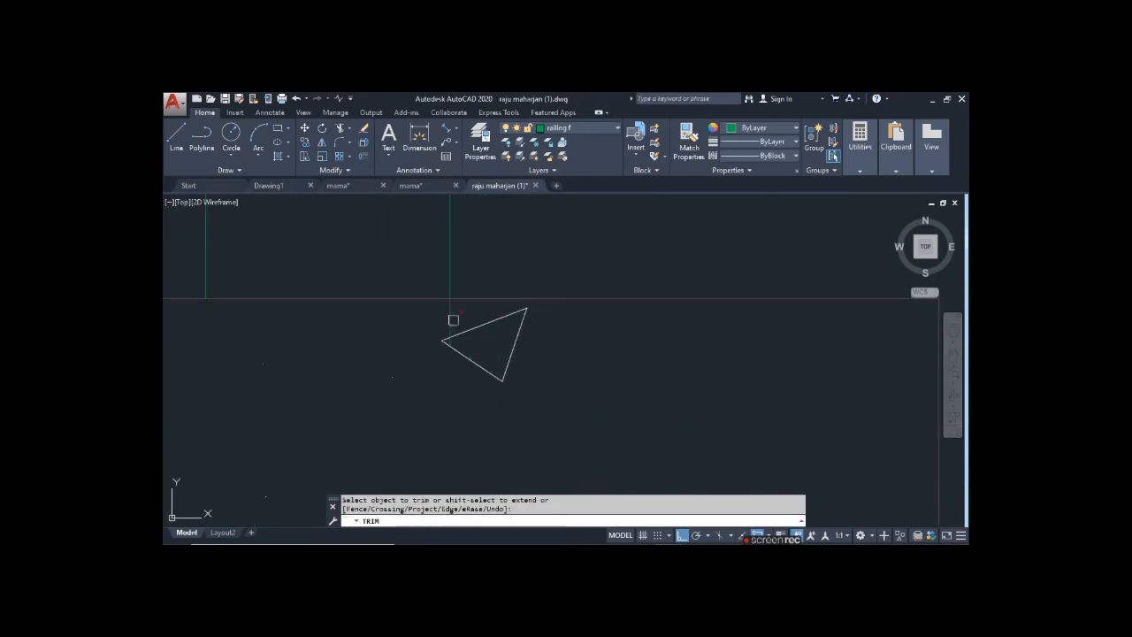
{"action": "left_click", "coordinate": [445, 340]}
{"action": "scroll", "coordinate": [460, 265], "scroll_direction": "down", "scroll_amount": 5}
{"action": "scroll", "coordinate": [441, 404], "scroll_direction": "down", "scroll_amount": 2}
{"action": "scroll", "coordinate": [407, 467], "scroll_direction": "up", "scroll_amount": 6}
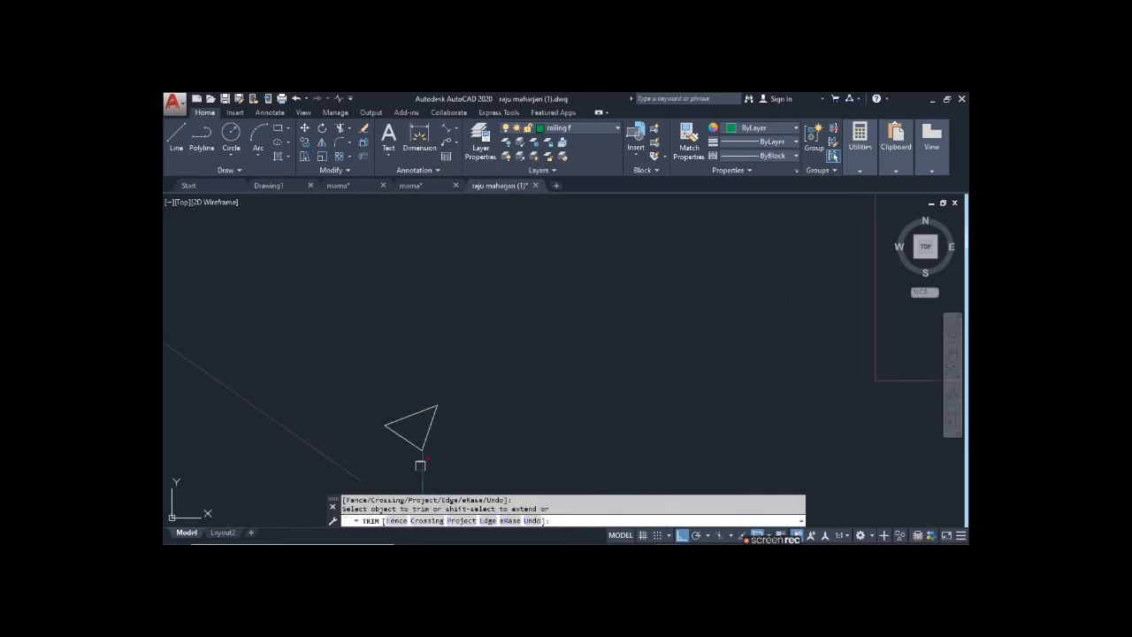
{"action": "scroll", "coordinate": [421, 354], "scroll_direction": "down", "scroll_amount": 8}
{"action": "left_click", "coordinate": [419, 377]}
{"action": "scroll", "coordinate": [420, 412], "scroll_direction": "down", "scroll_amount": 2}
{"action": "scroll", "coordinate": [378, 256], "scroll_direction": "up", "scroll_amount": 5}
{"action": "scroll", "coordinate": [380, 309], "scroll_direction": "down", "scroll_amount": 2}
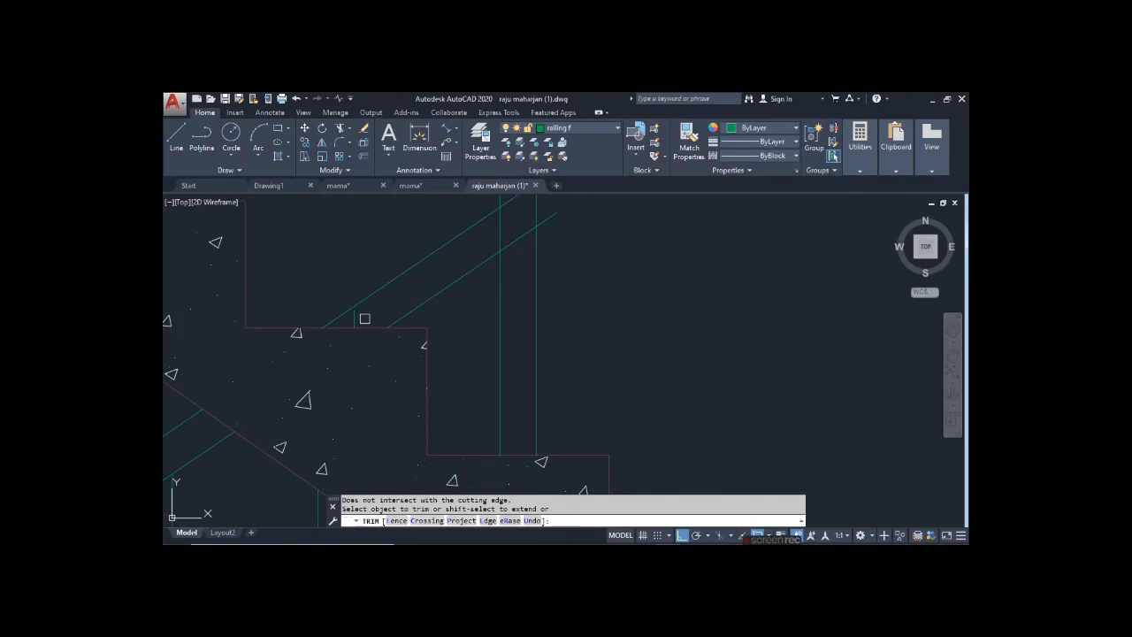
- Delete the leftover baluster stub between the upper flight's tread and the handrail
{"action": "key", "text": "Escape"}
{"action": "left_click", "coordinate": [354, 317]}
{"action": "scroll", "coordinate": [390, 338], "scroll_direction": "down", "scroll_amount": 2}
{"action": "key", "text": "Delete"}
{"action": "scroll", "coordinate": [446, 332], "scroll_direction": "down", "scroll_amount": 4}
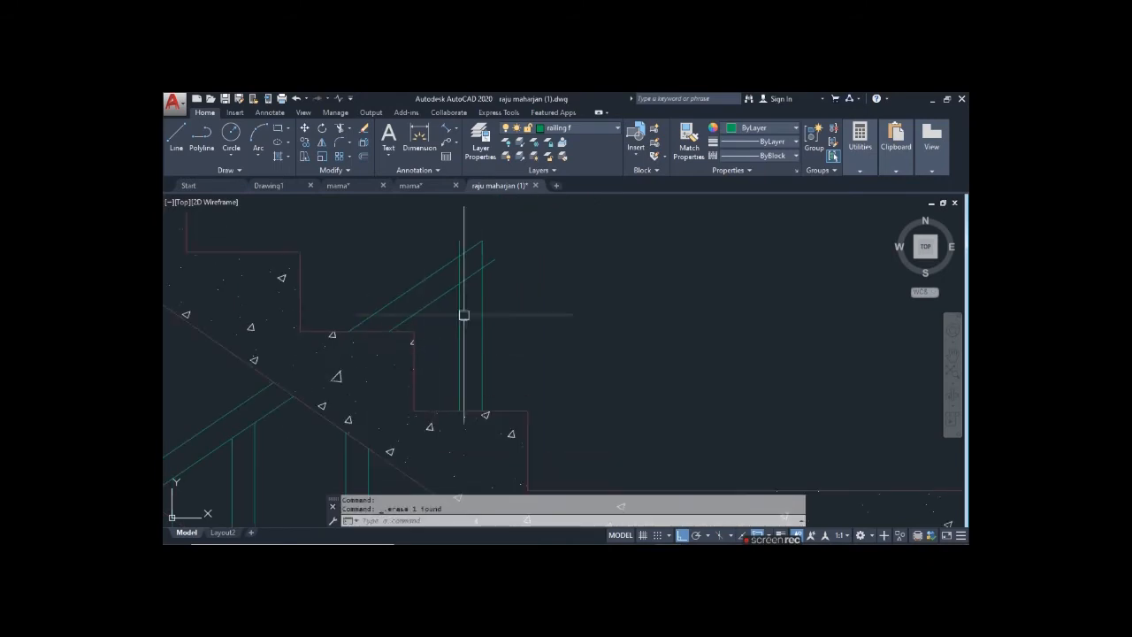
- Trim the second flight's step and soffit lines where they pass between the first flight's baluster and handrail lines
{"action": "scroll", "coordinate": [513, 354], "scroll_direction": "down", "scroll_amount": 2}
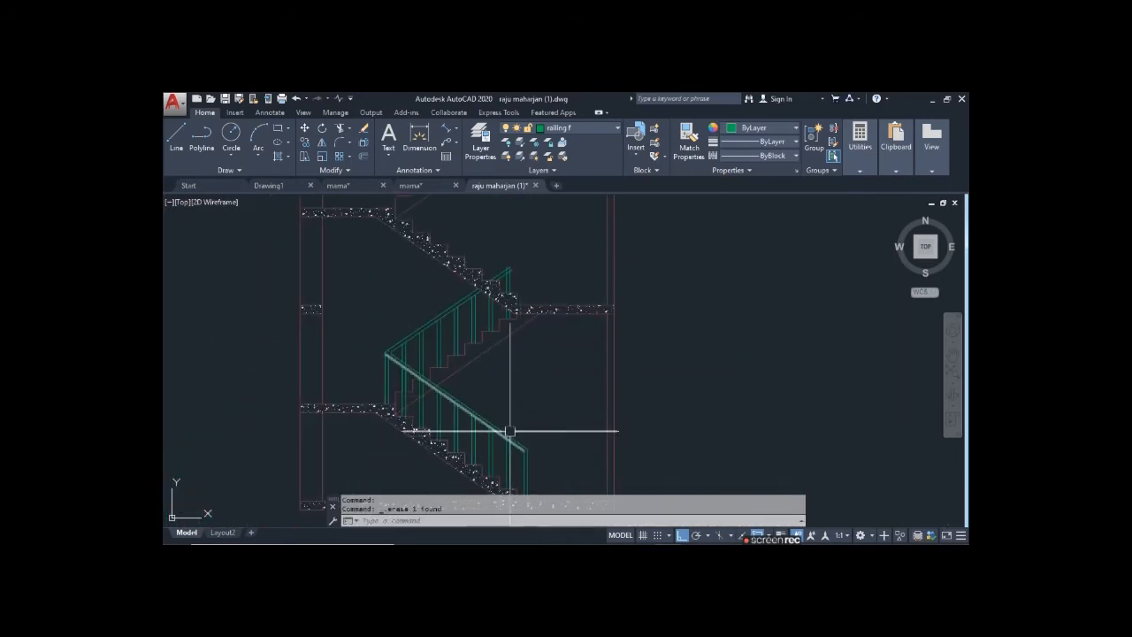
{"action": "scroll", "coordinate": [406, 424], "scroll_direction": "up", "scroll_amount": 2}
{"action": "type", "text": "tr"}
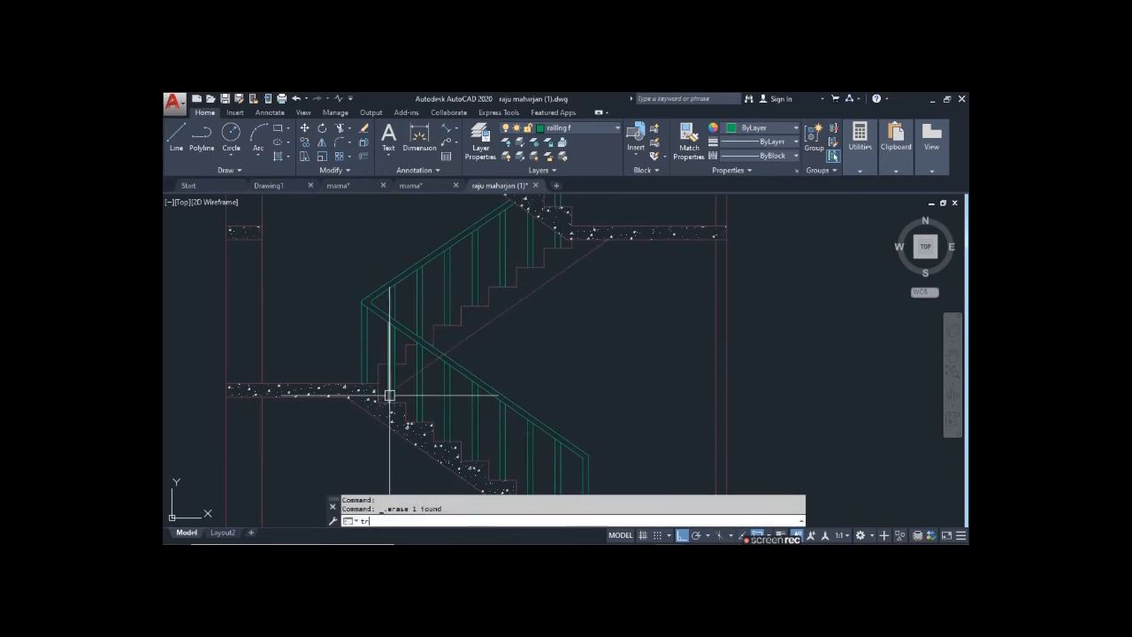
{"action": "key", "text": "Return"}
{"action": "scroll", "coordinate": [391, 393], "scroll_direction": "up", "scroll_amount": 5}
{"action": "scroll", "coordinate": [393, 389], "scroll_direction": "up", "scroll_amount": 2}
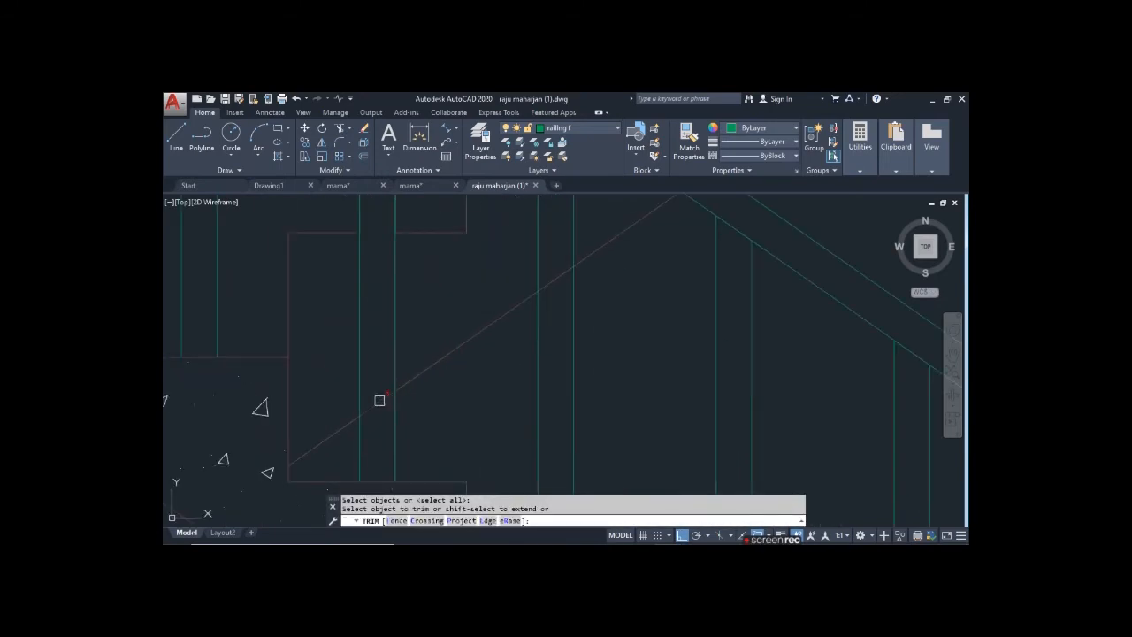
{"action": "left_click", "coordinate": [558, 276]}
{"action": "scroll", "coordinate": [485, 338], "scroll_direction": "down", "scroll_amount": 3}
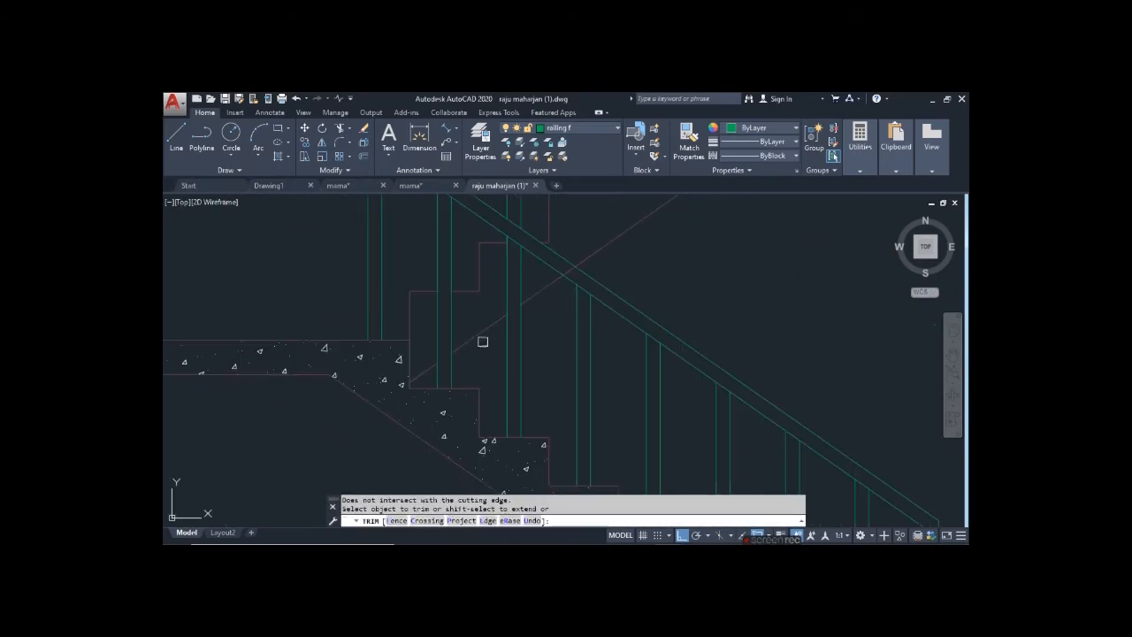
{"action": "scroll", "coordinate": [482, 341], "scroll_direction": "down", "scroll_amount": 3}
{"action": "scroll", "coordinate": [529, 335], "scroll_direction": "up", "scroll_amount": 4}
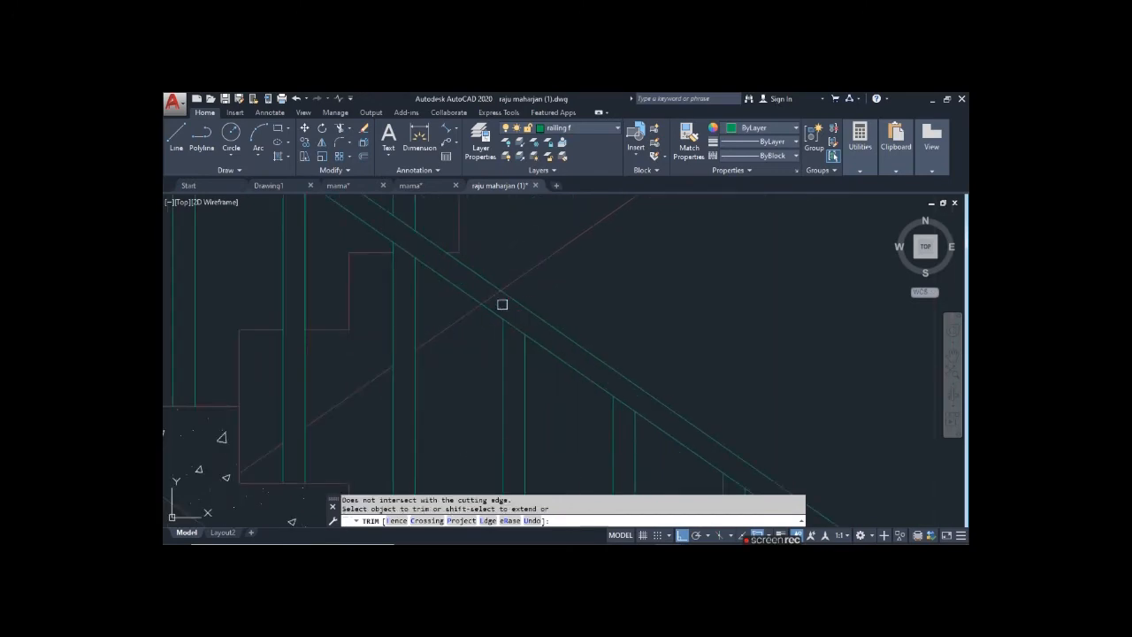
{"action": "scroll", "coordinate": [458, 323], "scroll_direction": "down", "scroll_amount": 3}
{"action": "left_click", "coordinate": [464, 311]}
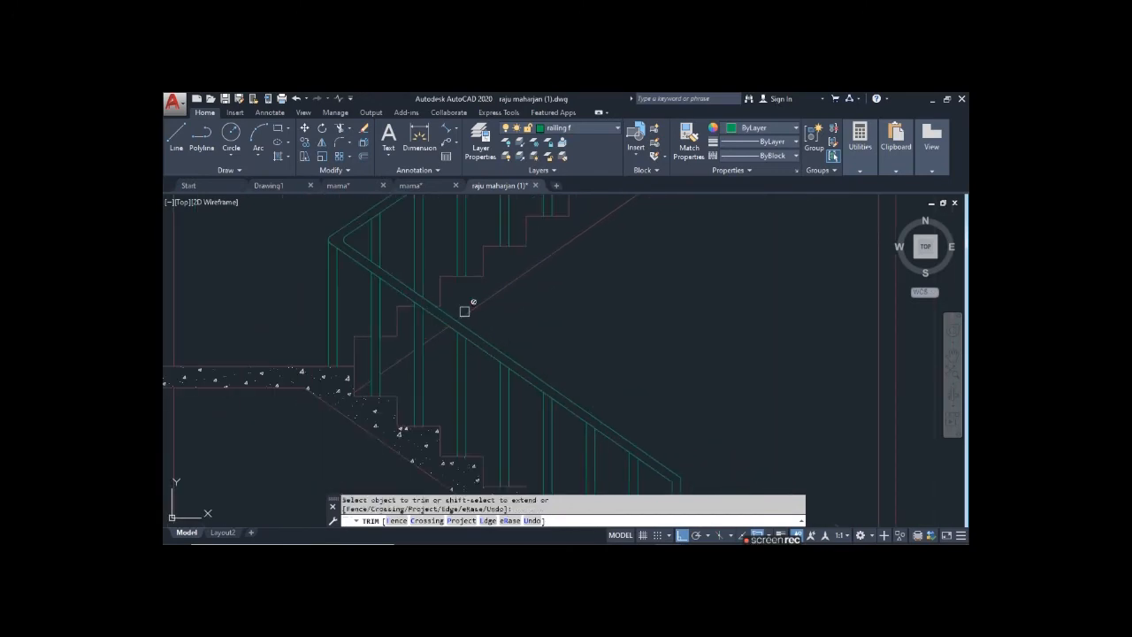
- End trimming and select all handrail lines and balusters of the first flight's railing
{"action": "scroll", "coordinate": [493, 340], "scroll_direction": "down", "scroll_amount": 3}
{"action": "left_click", "coordinate": [627, 422]}
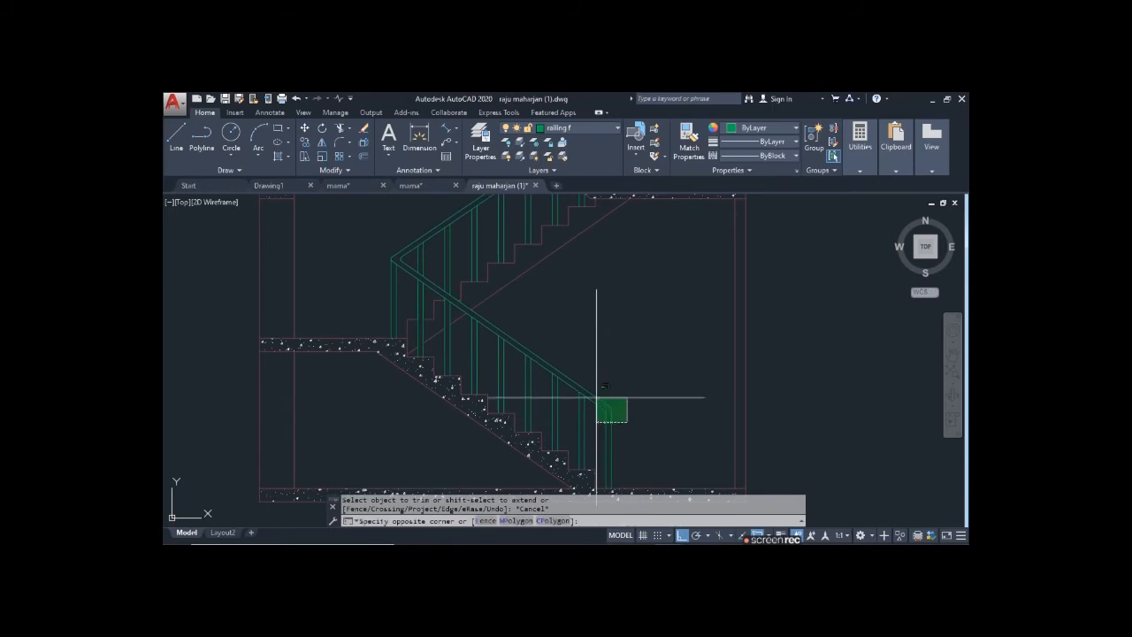
{"action": "left_click", "coordinate": [547, 360]}
{"action": "left_click", "coordinate": [540, 387]}
{"action": "left_click", "coordinate": [492, 359]}
{"action": "scroll", "coordinate": [478, 359], "scroll_direction": "up", "scroll_amount": 4}
{"action": "left_click", "coordinate": [504, 356]}
{"action": "left_click", "coordinate": [385, 316]}
{"action": "middle_click_drag", "start_coordinate": [447, 341], "coordinate": [539, 415]}
{"action": "left_click", "coordinate": [440, 275]}
{"action": "left_click", "coordinate": [336, 280]}
{"action": "scroll", "coordinate": [402, 405], "scroll_direction": "down", "scroll_amount": 6}
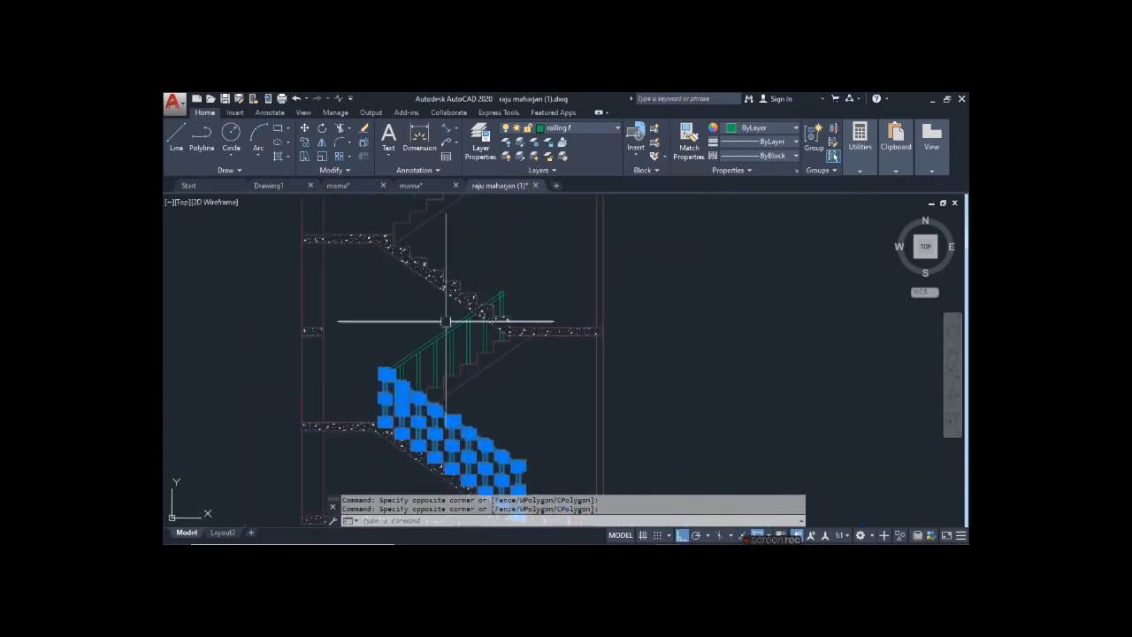
- Add the second flight's handrail lines and balusters, including the pieces above the concrete, to the selection
{"action": "scroll", "coordinate": [454, 357], "scroll_direction": "up", "scroll_amount": 6}
{"action": "left_click", "coordinate": [496, 327]}
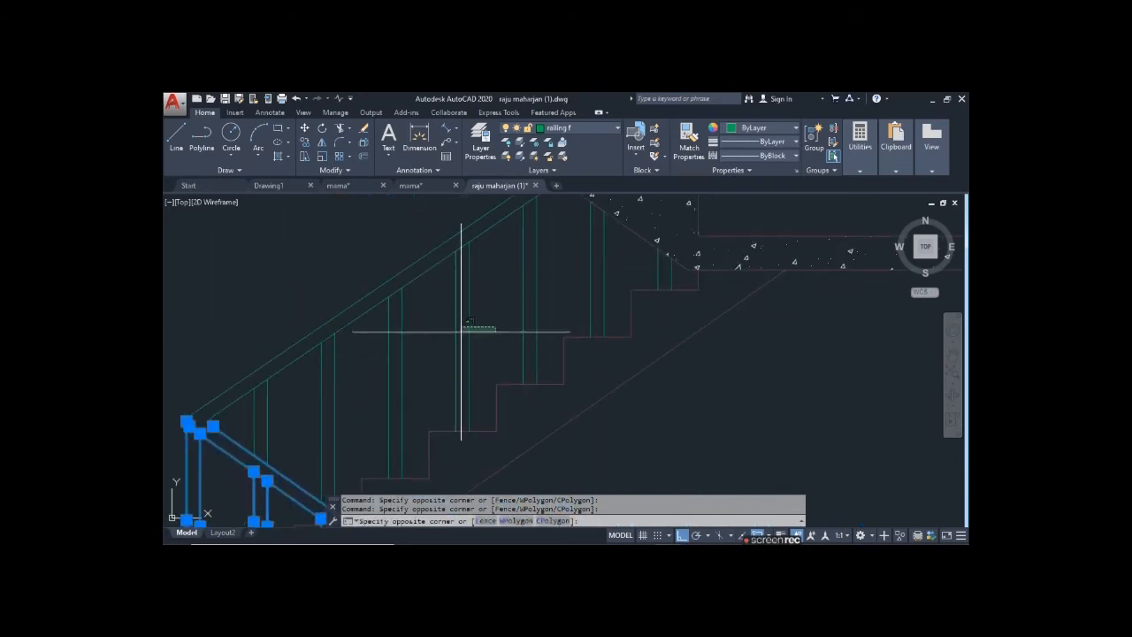
{"action": "left_click", "coordinate": [226, 390]}
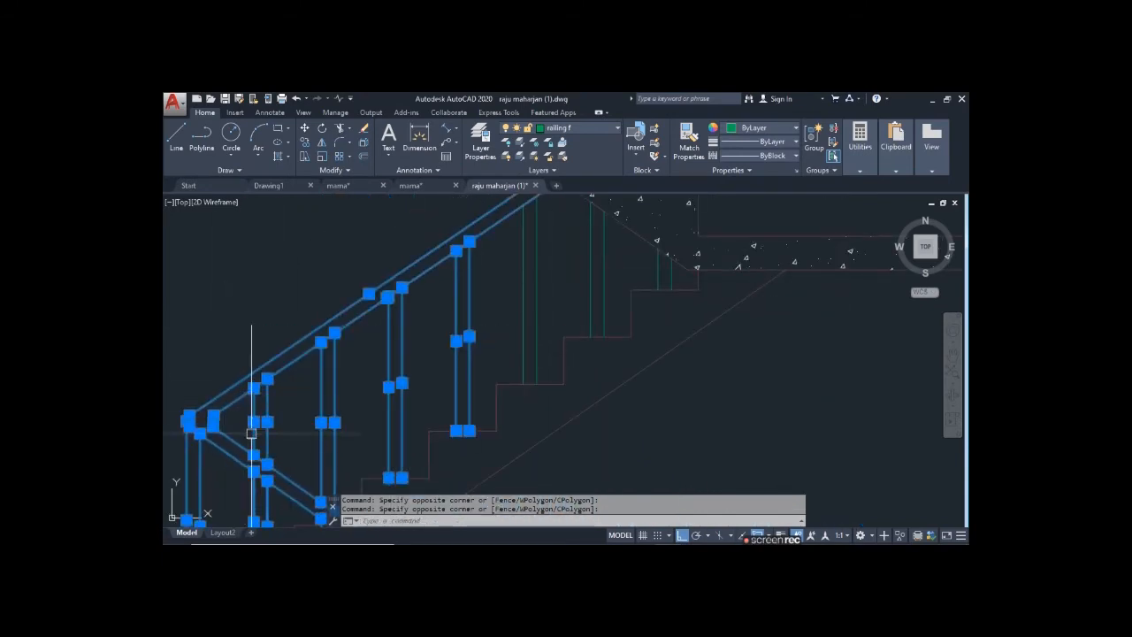
{"action": "left_click", "coordinate": [226, 397]}
{"action": "left_click", "coordinate": [186, 405]}
{"action": "scroll", "coordinate": [328, 382], "scroll_direction": "down", "scroll_amount": 4}
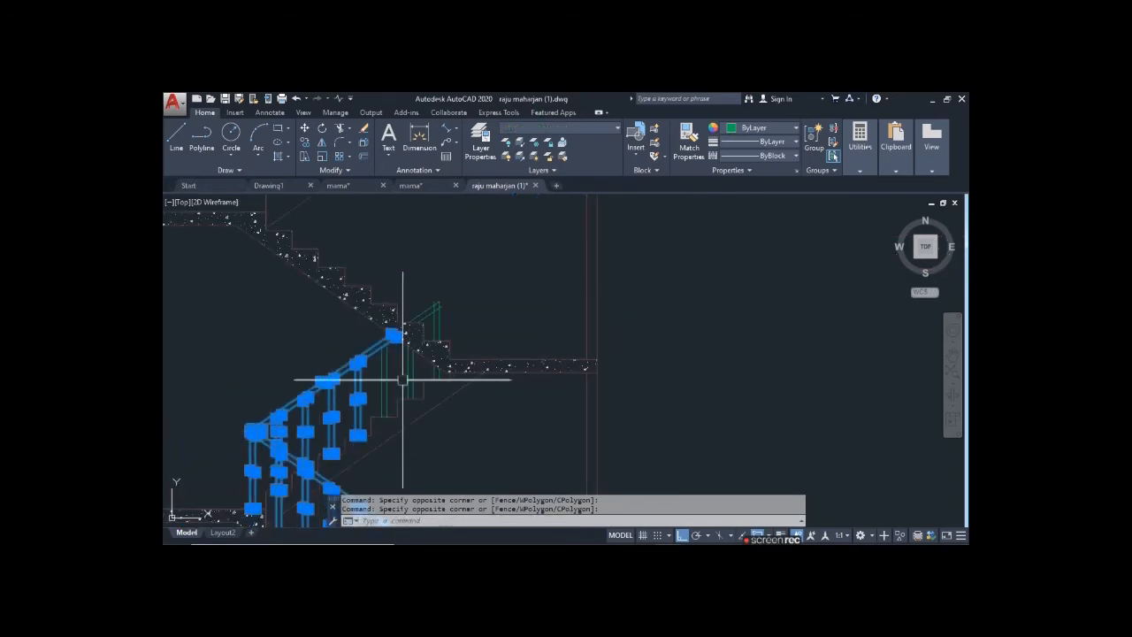
{"action": "scroll", "coordinate": [443, 354], "scroll_direction": "up", "scroll_amount": 4}
{"action": "middle_click_drag", "start_coordinate": [526, 279], "coordinate": [523, 321]}
{"action": "left_click", "coordinate": [525, 288]}
{"action": "left_click", "coordinate": [476, 234]}
{"action": "scroll", "coordinate": [512, 447], "scroll_direction": "up", "scroll_amount": 2}
{"action": "left_click", "coordinate": [505, 446]}
{"action": "left_click", "coordinate": [462, 427]}
{"action": "left_click", "coordinate": [474, 414]}
{"action": "scroll", "coordinate": [485, 329], "scroll_direction": "down", "scroll_amount": 5}
{"action": "middle_click_drag", "start_coordinate": [516, 457], "coordinate": [614, 391]}
- Copy the selected railing from the first flight's bottom step corner to the matching step corners of the two storeys above
{"action": "type", "text": "co"}
{"action": "key", "text": "Return"}
{"action": "scroll", "coordinate": [588, 439], "scroll_direction": "up", "scroll_amount": 4}
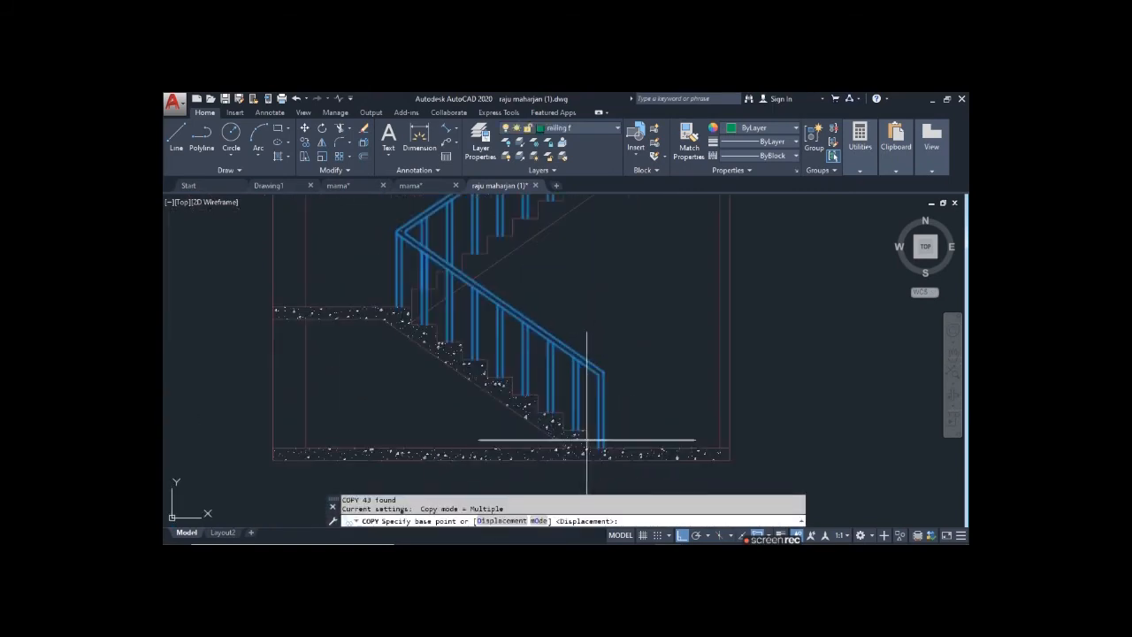
{"action": "left_click", "coordinate": [589, 426]}
{"action": "middle_click_drag", "start_coordinate": [599, 280], "coordinate": [595, 540]}
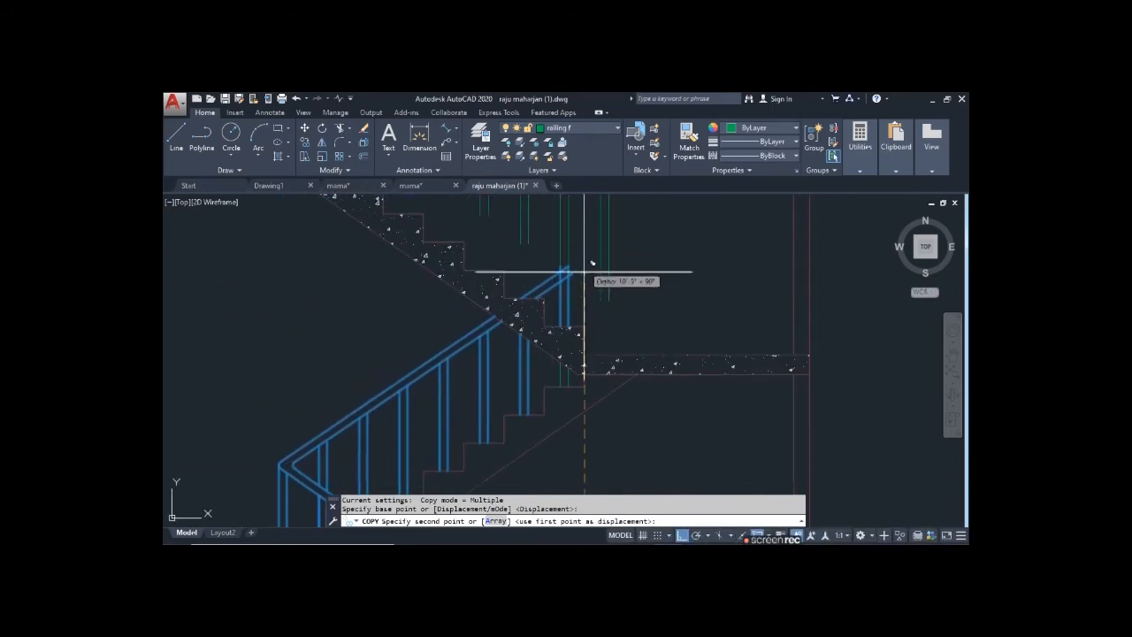
{"action": "left_click", "coordinate": [581, 320]}
{"action": "scroll", "coordinate": [492, 401], "scroll_direction": "down", "scroll_amount": 4}
{"action": "middle_click_drag", "start_coordinate": [549, 260], "coordinate": [563, 425]}
{"action": "scroll", "coordinate": [550, 369], "scroll_direction": "up", "scroll_amount": 4}
{"action": "left_click", "coordinate": [512, 349]}
{"action": "scroll", "coordinate": [512, 349], "scroll_direction": "down", "scroll_amount": 5}
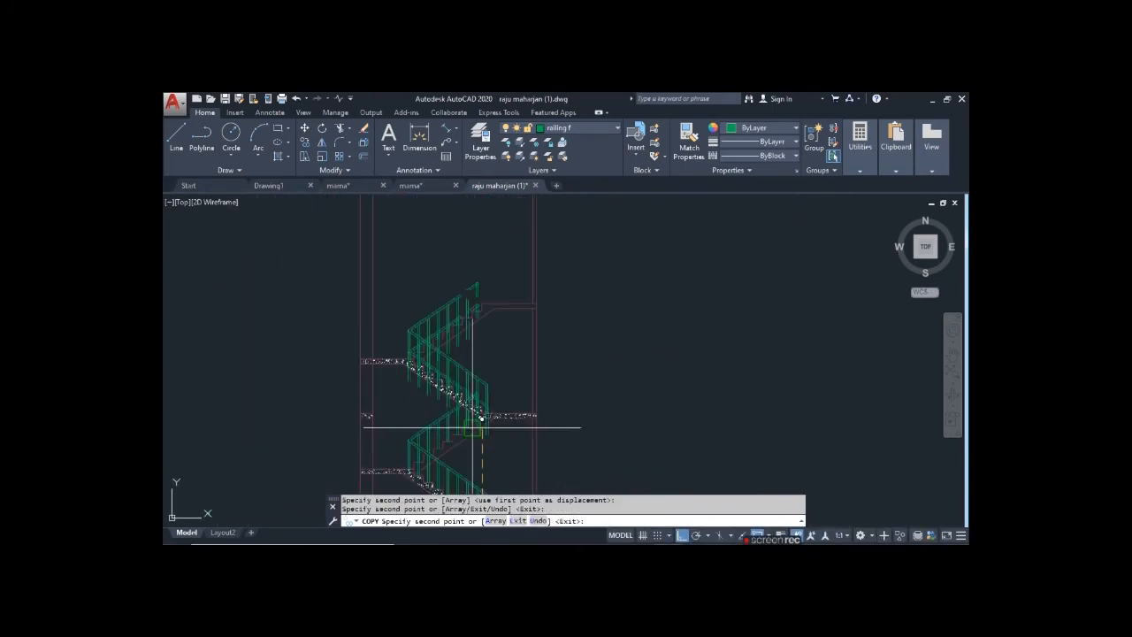
{"action": "scroll", "coordinate": [538, 284], "scroll_direction": "up", "scroll_amount": 2}
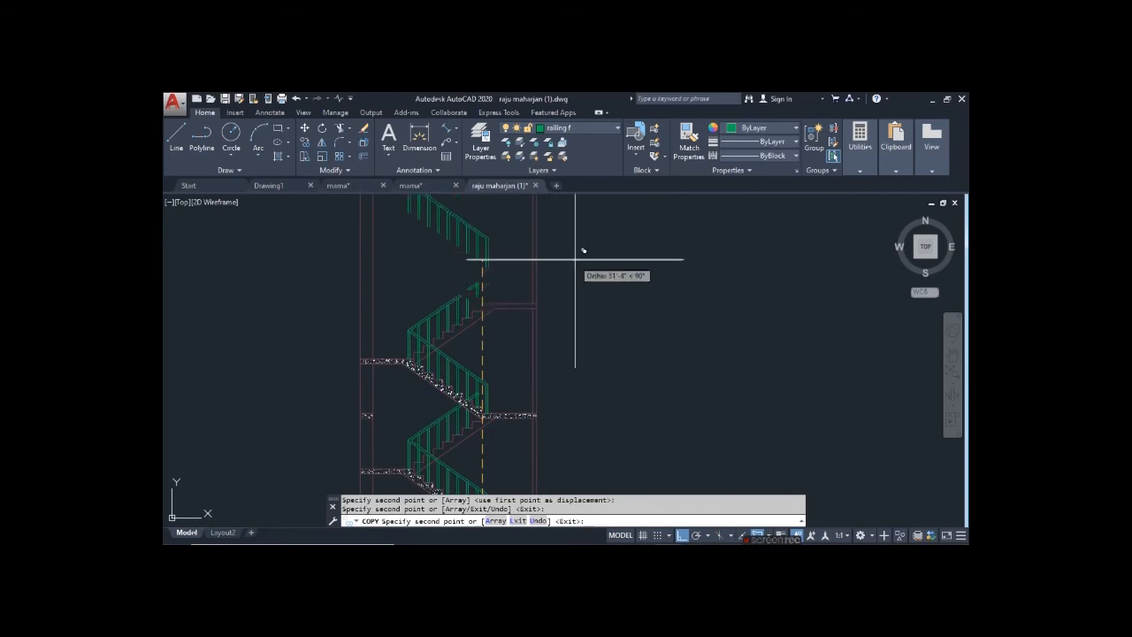
{"action": "key", "text": "Escape"}
- Extend the topmost flight's handrail lines across the gap and its last baluster pairs to the treads and handrail
{"action": "scroll", "coordinate": [485, 379], "scroll_direction": "up", "scroll_amount": 5}
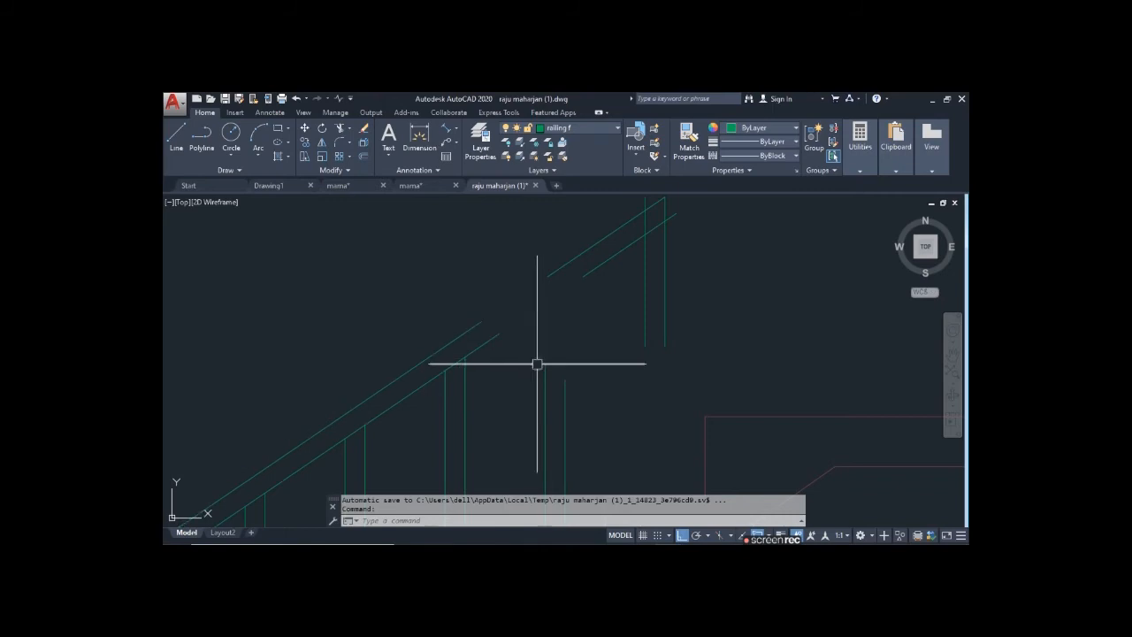
{"action": "type", "text": "ex"}
{"action": "key", "text": "Return"}
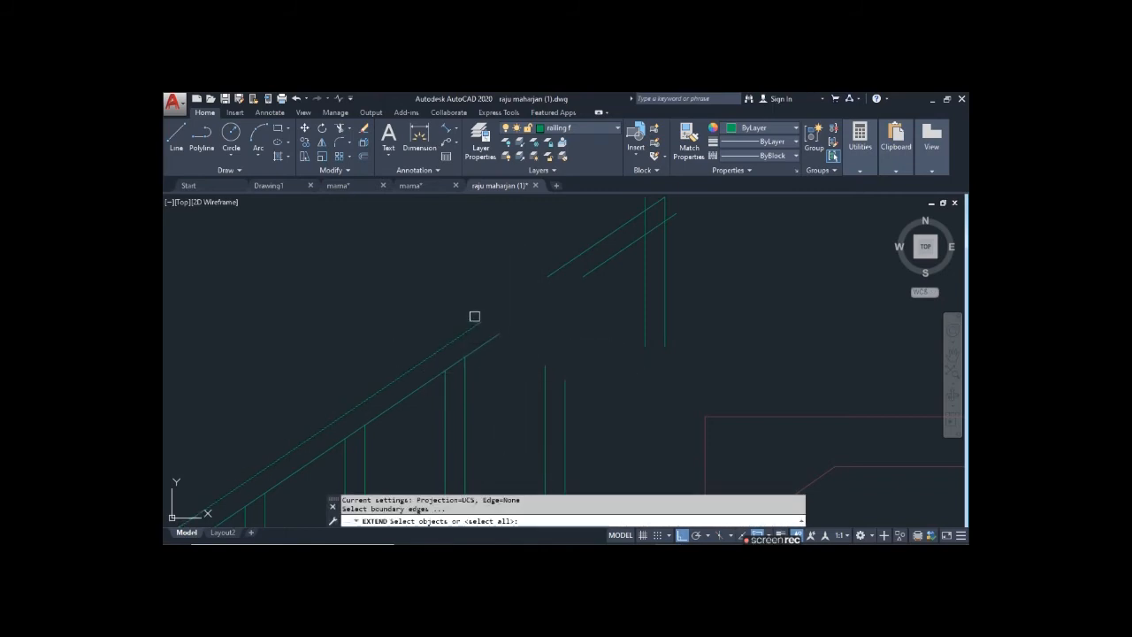
{"action": "key", "text": "Return"}
{"action": "left_click", "coordinate": [496, 329]}
{"action": "scroll", "coordinate": [492, 336], "scroll_direction": "down", "scroll_amount": 3}
{"action": "scroll", "coordinate": [483, 392], "scroll_direction": "up", "scroll_amount": 2}
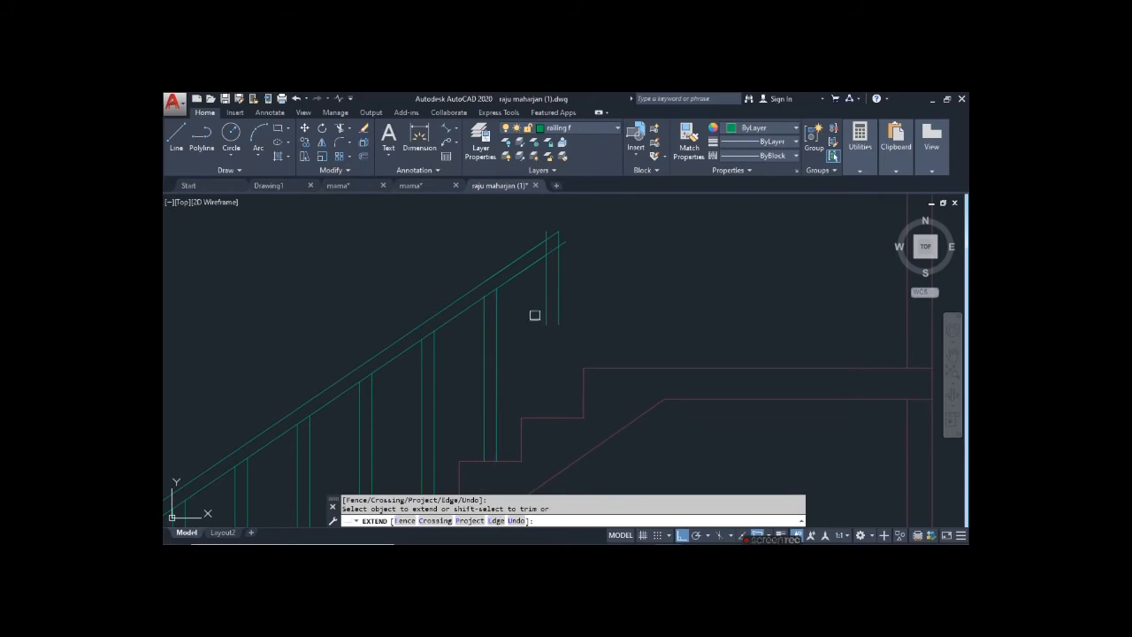
{"action": "scroll", "coordinate": [467, 352], "scroll_direction": "down", "scroll_amount": 4}
{"action": "key", "text": "Escape"}
{"action": "left_click", "coordinate": [509, 328]}
{"action": "left_click", "coordinate": [498, 334]}
{"action": "key", "text": "Escape"}
{"action": "left_click", "coordinate": [501, 330]}
{"action": "type", "text": "co"}
{"action": "key", "text": "Return"}
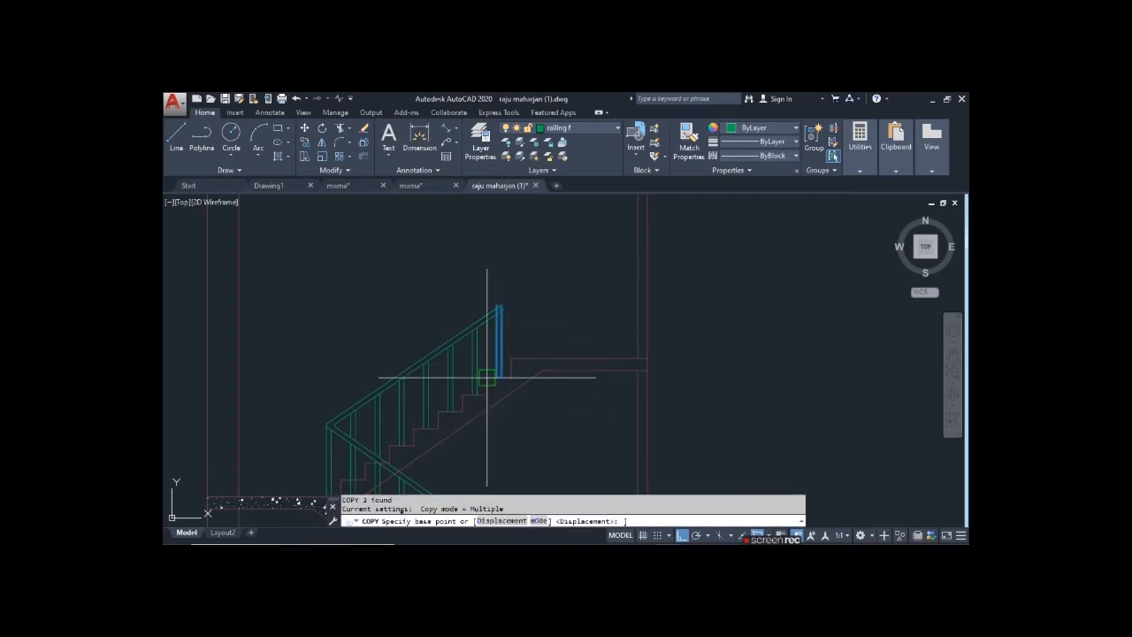
{"action": "key", "text": "Escape"}
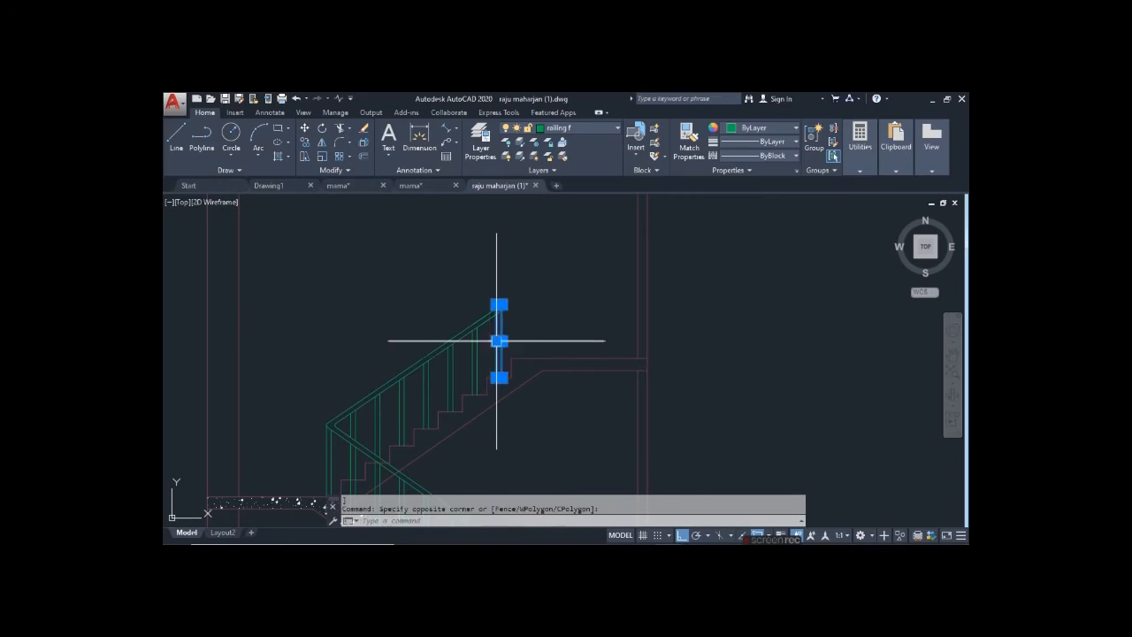
- Copy the topmost flight's last baluster pair from its step corner to the next step corner, onto the top landing
{"action": "type", "text": "co"}
{"action": "key", "text": "Return"}
{"action": "scroll", "coordinate": [490, 392], "scroll_direction": "up", "scroll_amount": 4}
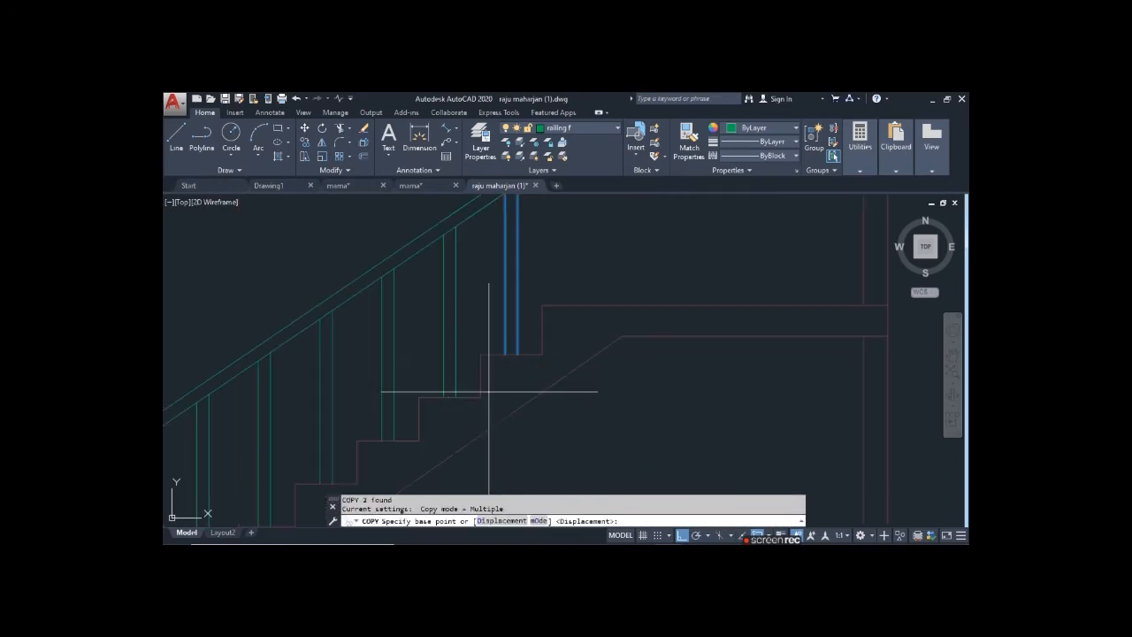
{"action": "left_click", "coordinate": [480, 354]}
{"action": "left_click", "coordinate": [542, 305]}
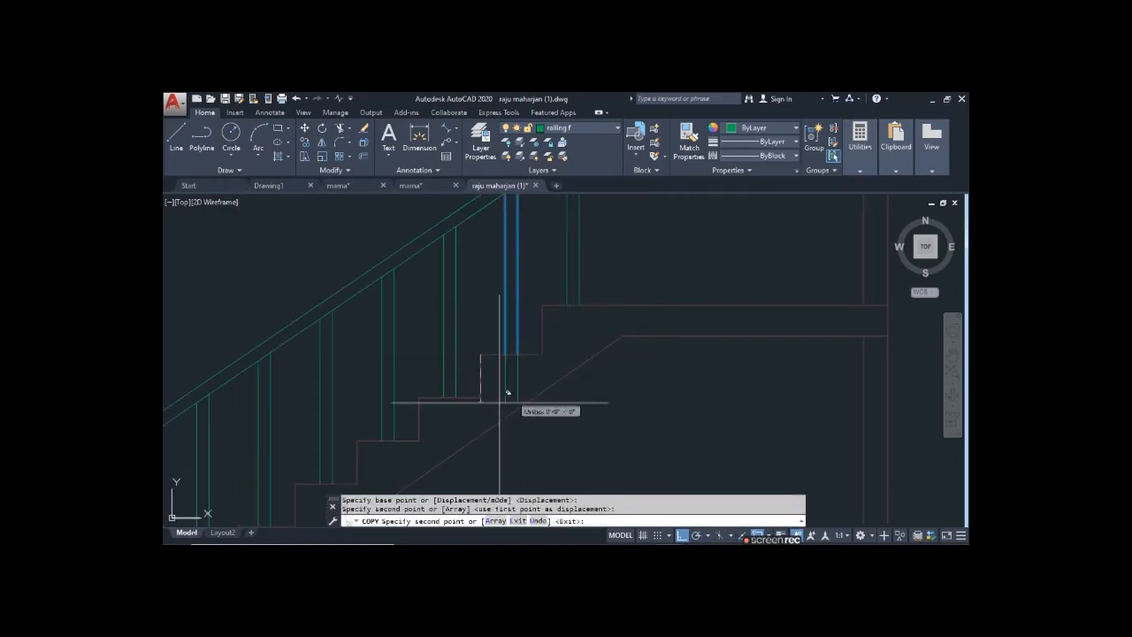
{"action": "scroll", "coordinate": [483, 408], "scroll_direction": "down", "scroll_amount": 6}
{"action": "key", "text": "Escape"}
- Extend the topmost flight's two handrail lines to the baluster pair on the top landing
{"action": "scroll", "coordinate": [499, 385], "scroll_direction": "up", "scroll_amount": 3}
{"action": "type", "text": "ex"}
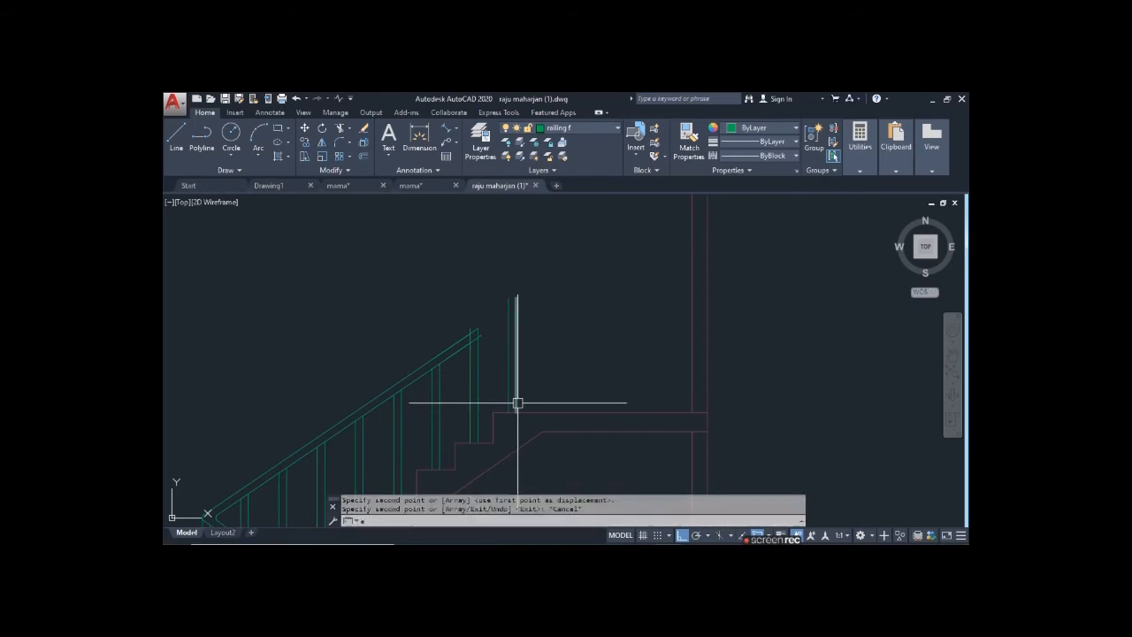
{"action": "key", "text": "Return"}
{"action": "scroll", "coordinate": [451, 337], "scroll_direction": "up", "scroll_amount": 3}
{"action": "key", "text": "Return"}
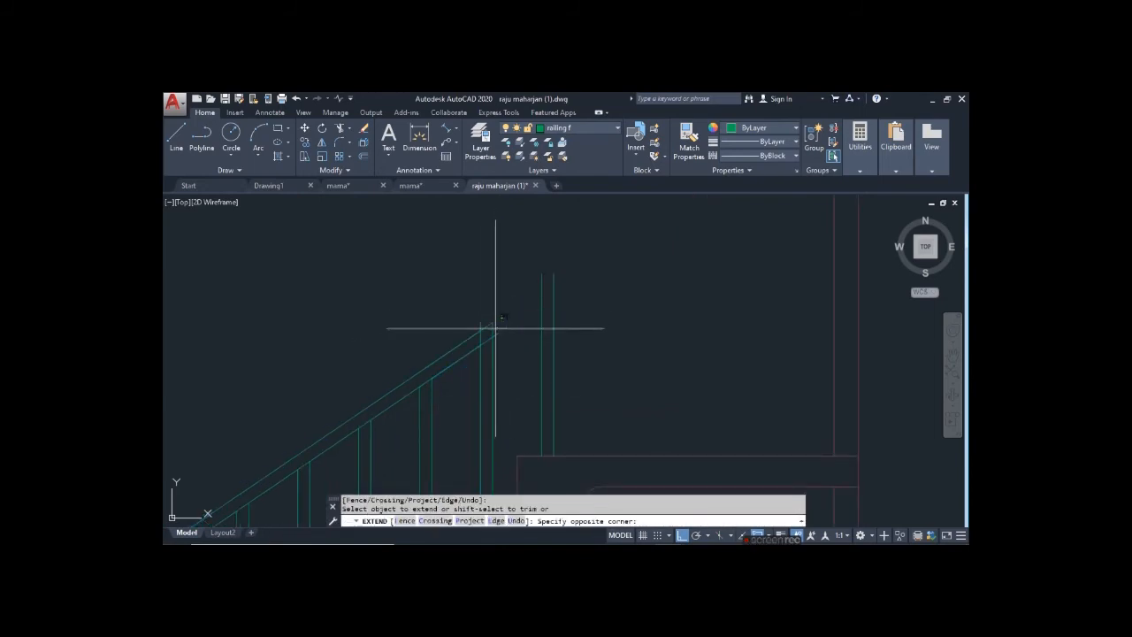
{"action": "left_click", "coordinate": [494, 325]}
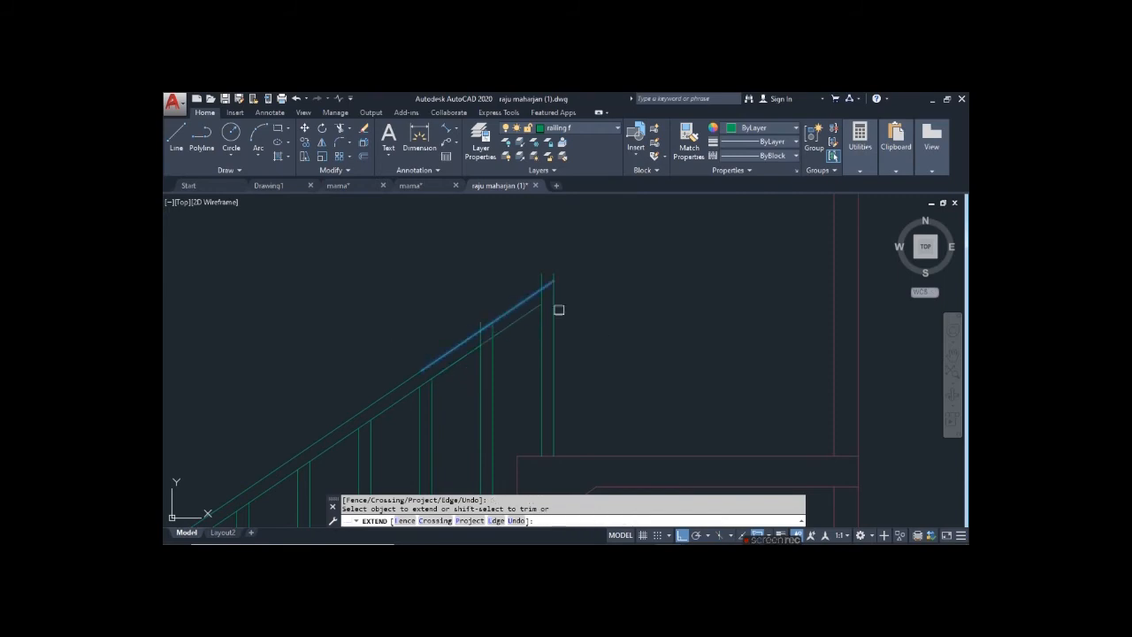
{"action": "key", "text": "Escape"}
{"action": "key", "text": "Escape"}
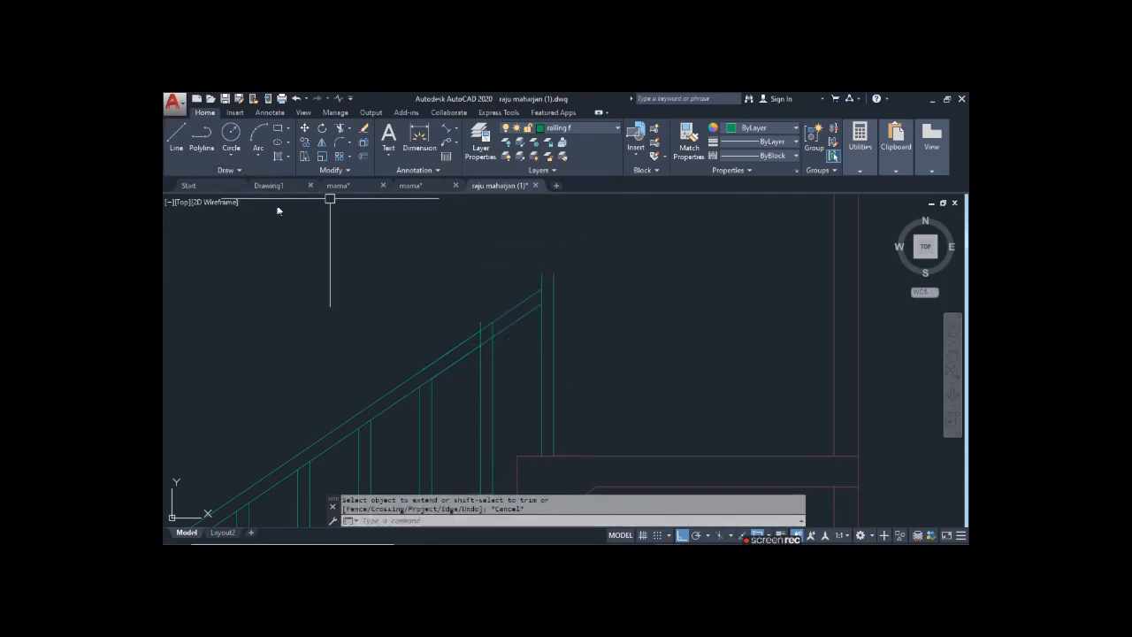
- Draw a short horizontal line from the upper handrail line's end outward across the top landing's baluster pair
{"action": "type", "text": "l"}
{"action": "key", "text": "Return"}
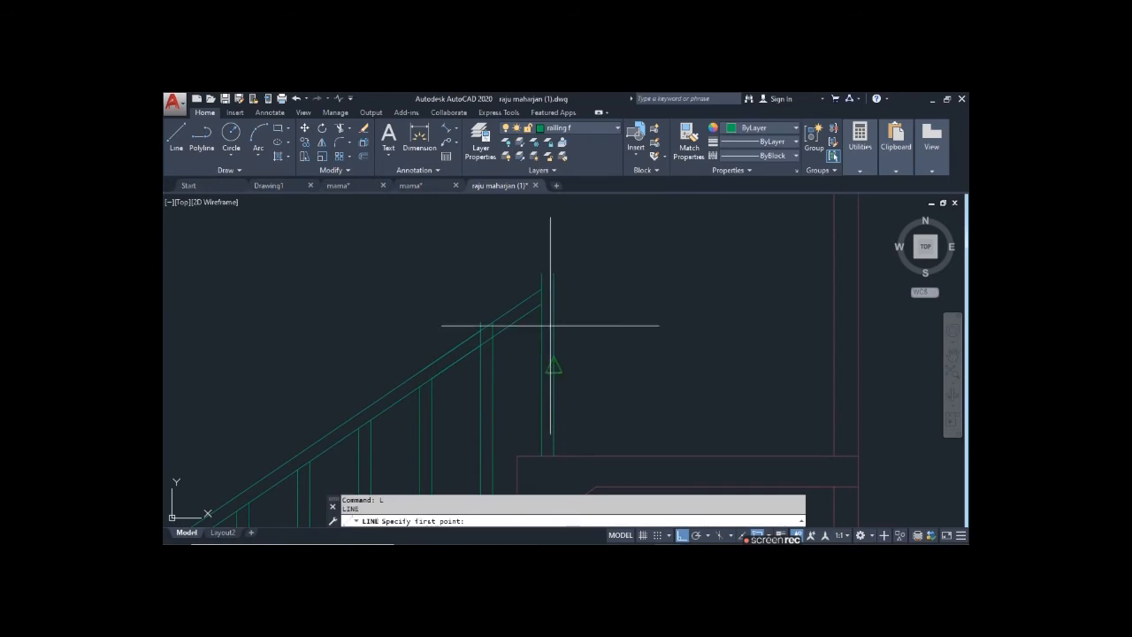
{"action": "left_click", "coordinate": [542, 289]}
{"action": "left_click", "coordinate": [606, 289]}
{"action": "key", "text": "Escape"}
- Draw a parallel horizontal line about 10" long from the lower handrail line's end, level with the upper line's end
{"action": "scroll", "coordinate": [548, 298], "scroll_direction": "up", "scroll_amount": 4}
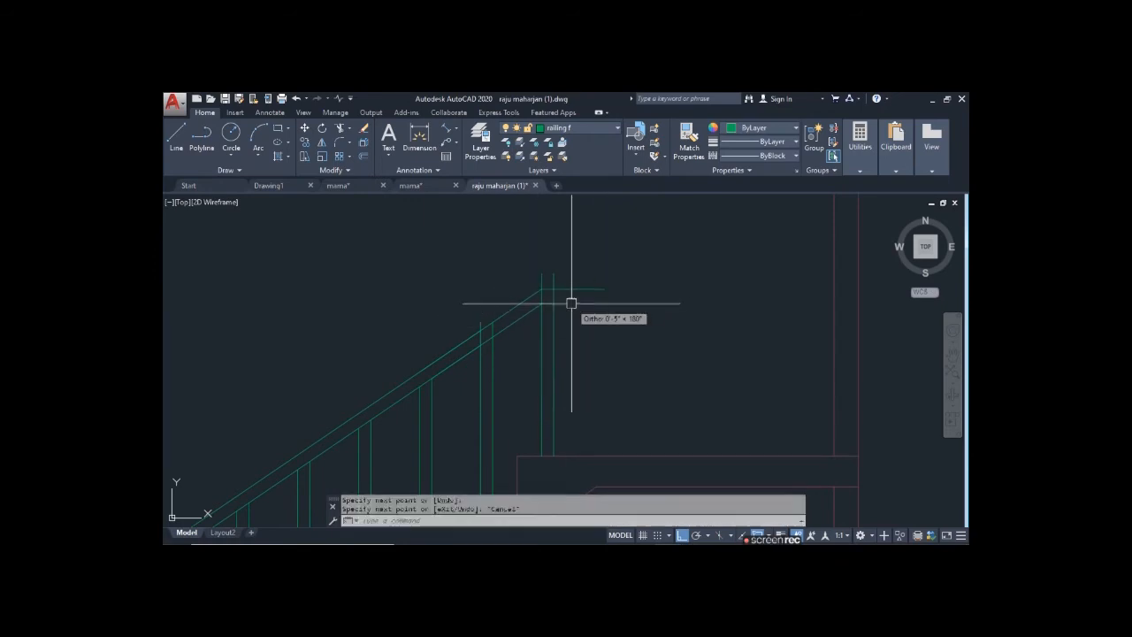
{"action": "type", "text": "o"}
{"action": "key", "text": "Return"}
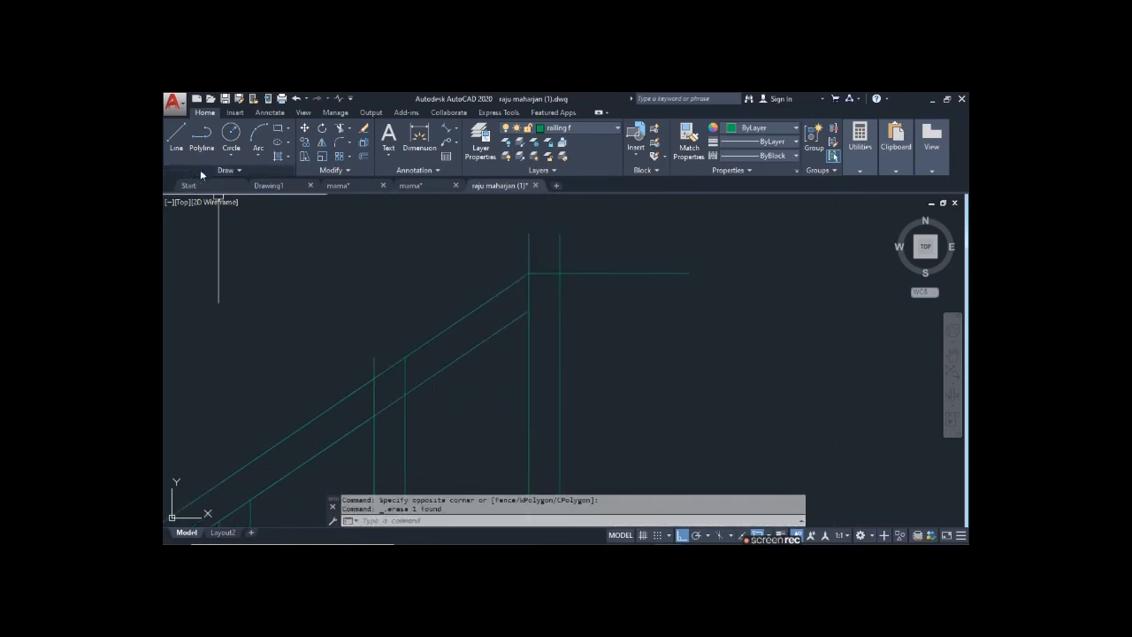
{"action": "left_click", "coordinate": [176, 137]}
{"action": "left_click", "coordinate": [528, 311]}
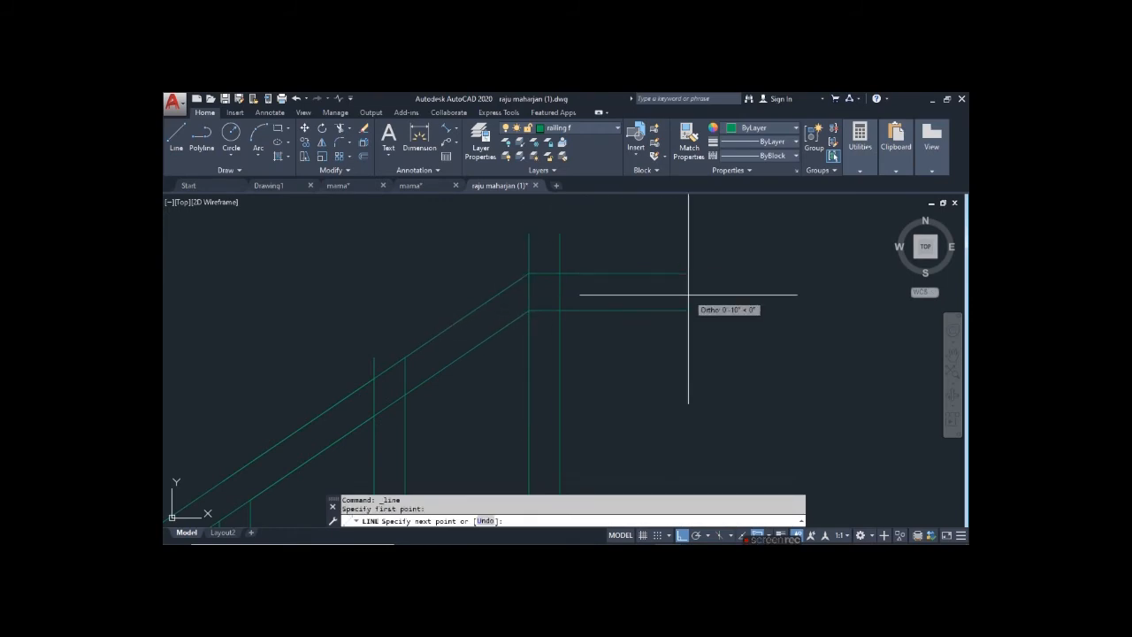
{"action": "left_click", "coordinate": [687, 359]}
{"action": "key", "text": "Escape"}
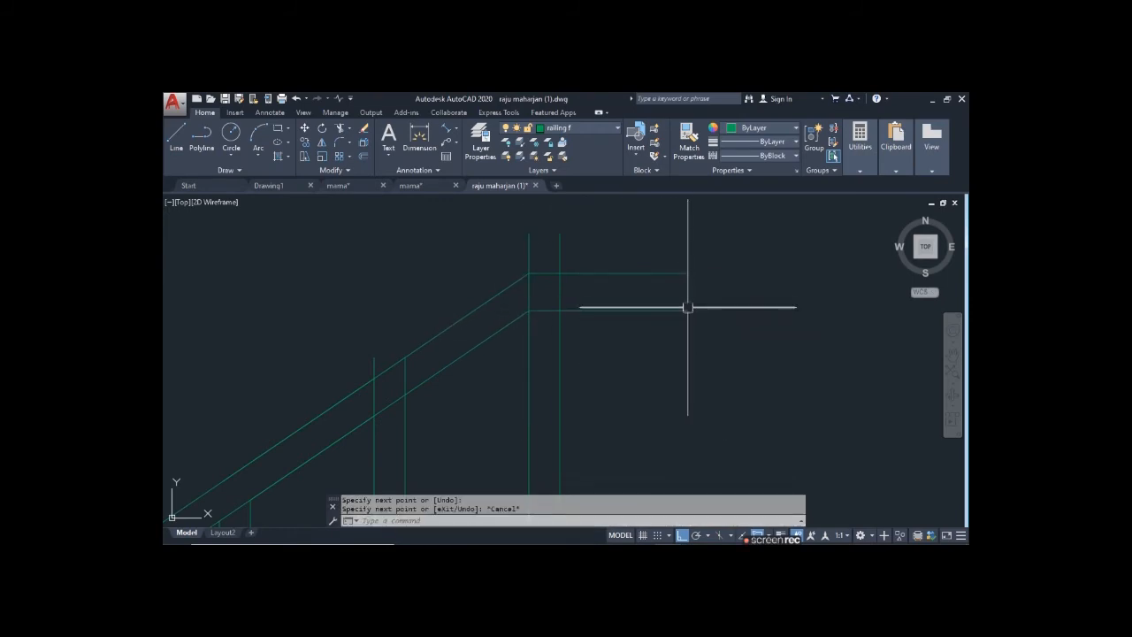
- Close the end of the horizontal handrail with a vertical line downward from the upper line's end
{"action": "left_click", "coordinate": [174, 146]}
{"action": "left_click", "coordinate": [688, 274]}
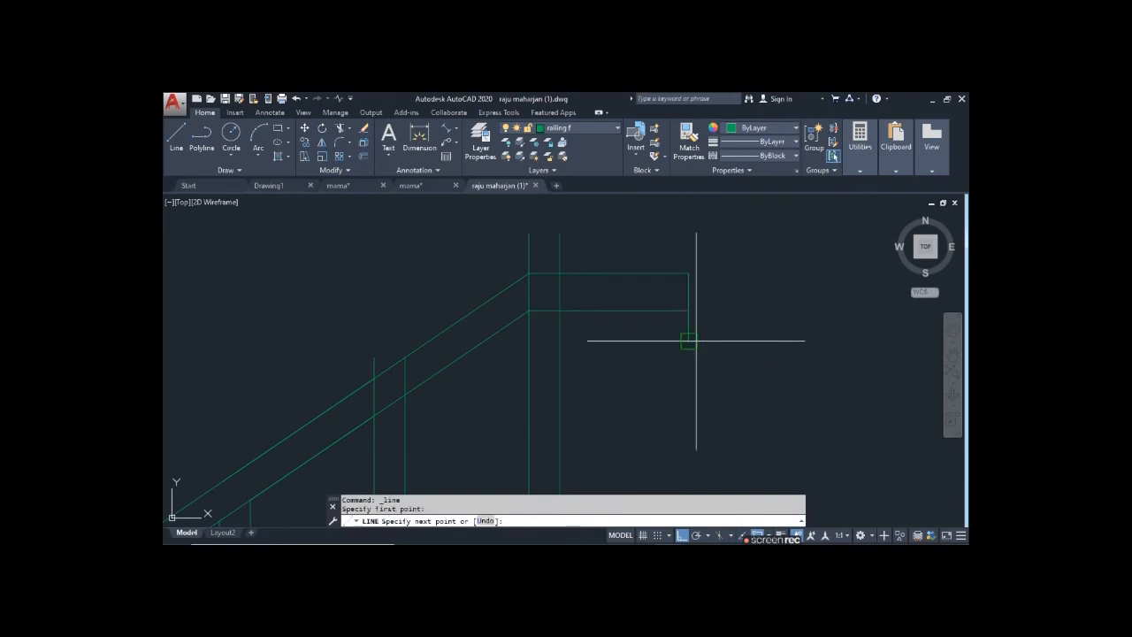
{"action": "left_click", "coordinate": [691, 311]}
{"action": "scroll", "coordinate": [695, 316], "scroll_direction": "up", "scroll_amount": 5}
{"action": "key", "text": "Escape"}
- Fillet the lower and upper corners of the handrail's free end with a 1" radius
{"action": "type", "text": "f"}
{"action": "key", "text": "Return"}
{"action": "left_click", "coordinate": [613, 299]}
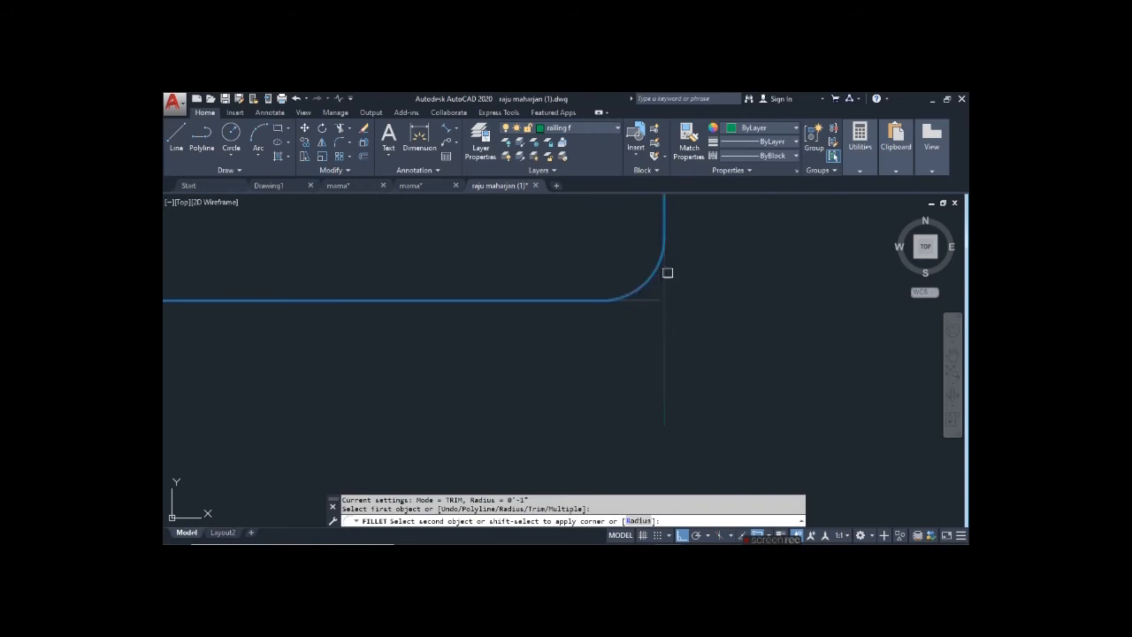
{"action": "left_click", "coordinate": [667, 272]}
{"action": "scroll", "coordinate": [565, 351], "scroll_direction": "down", "scroll_amount": 3}
{"action": "key", "text": "Return"}
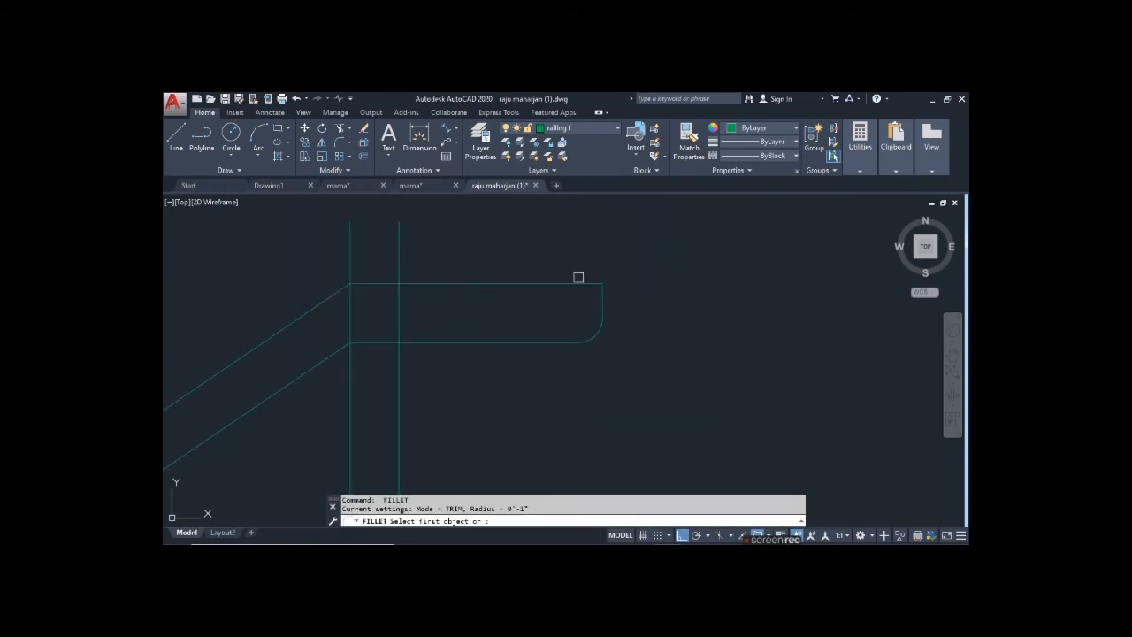
{"action": "left_click", "coordinate": [577, 281]}
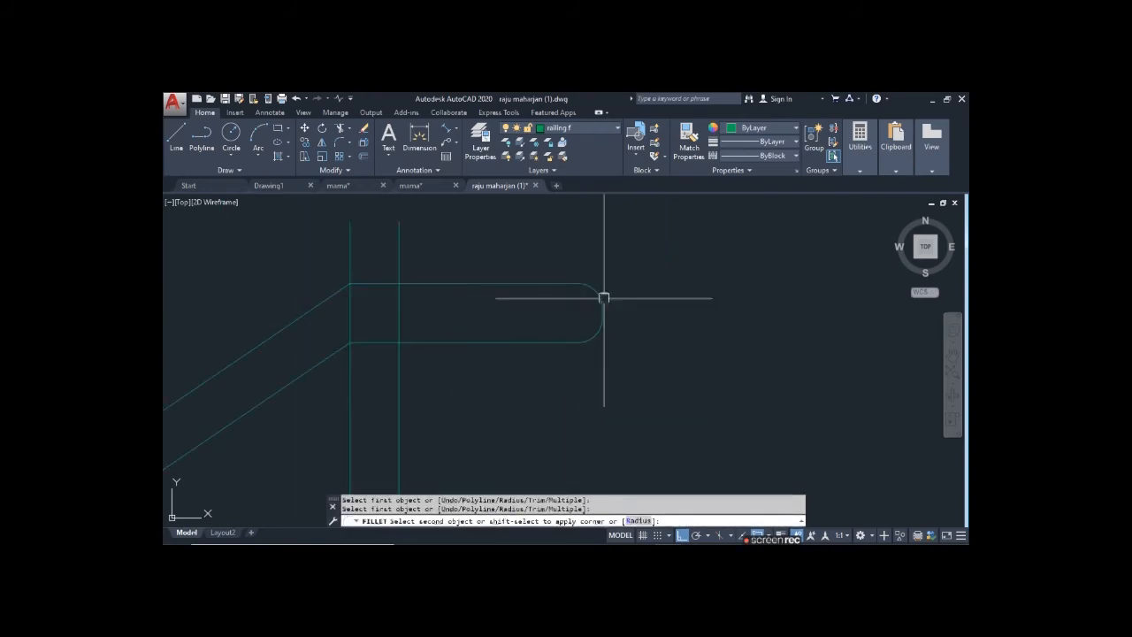
{"action": "scroll", "coordinate": [602, 296], "scroll_direction": "down", "scroll_amount": 2}
- Trim the topmost flight's last baluster lines where they cross and project above the handrail
{"action": "key", "text": "Escape"}
{"action": "type", "text": "tr"}
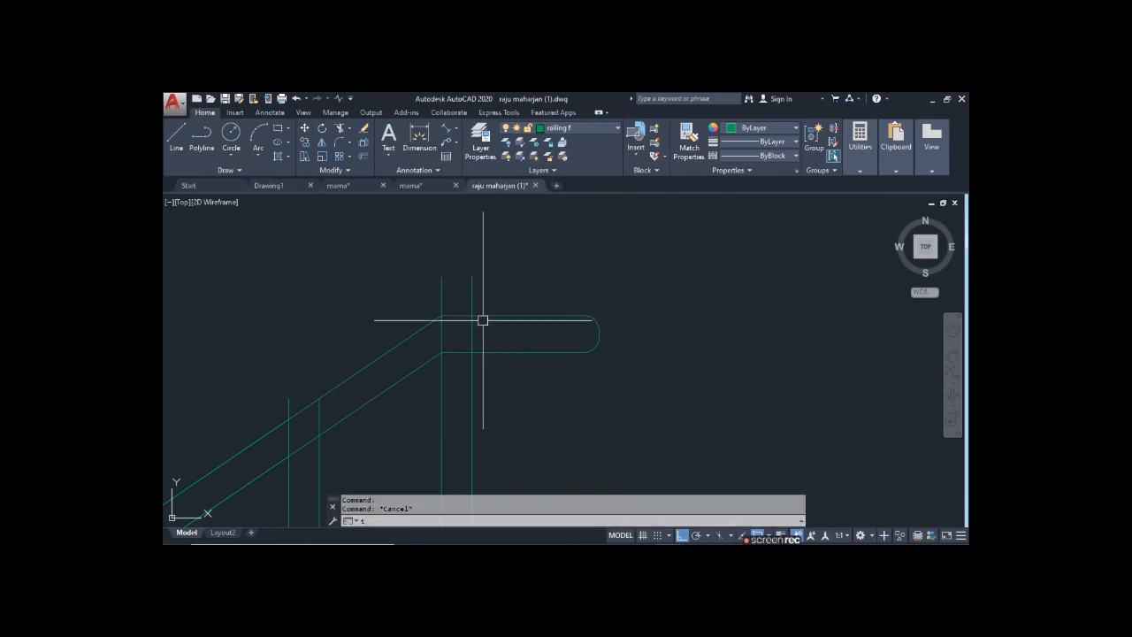
{"action": "key", "text": "Return"}
{"action": "scroll", "coordinate": [445, 349], "scroll_direction": "up", "scroll_amount": 2}
{"action": "left_click", "coordinate": [576, 300]}
{"action": "scroll", "coordinate": [346, 383], "scroll_direction": "up", "scroll_amount": 3}
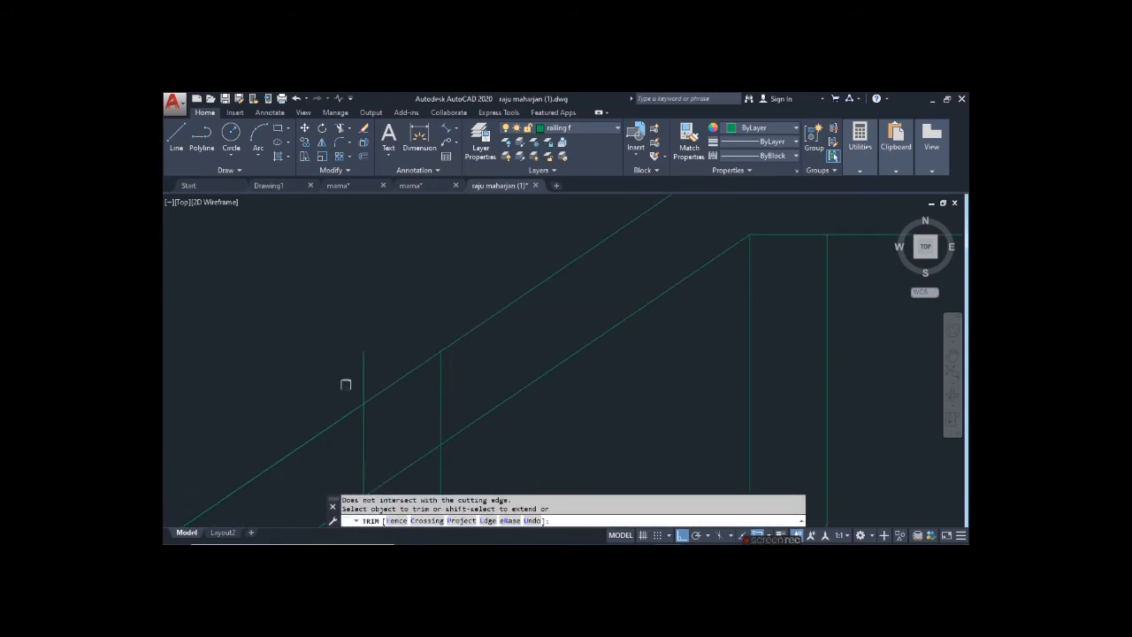
{"action": "left_click", "coordinate": [369, 365]}
{"action": "left_click", "coordinate": [364, 387]}
{"action": "left_click", "coordinate": [445, 389]}
{"action": "left_click", "coordinate": [441, 386]}
{"action": "scroll", "coordinate": [548, 253], "scroll_direction": "down", "scroll_amount": 5}
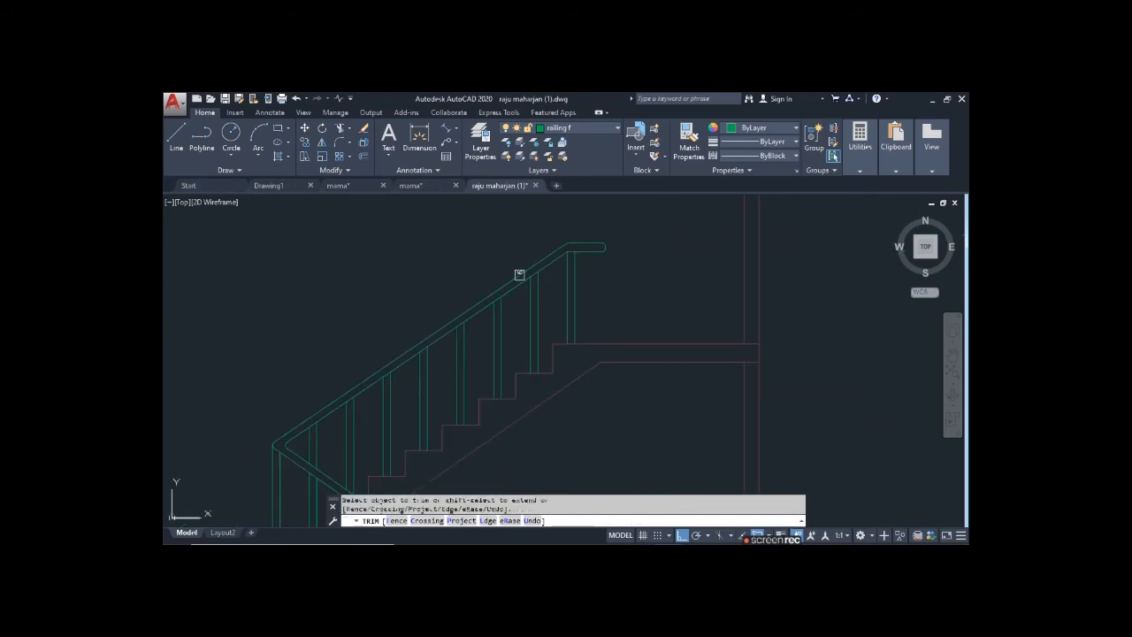
{"action": "left_click", "coordinate": [366, 365]}
- On a lower storey, extend the rising flight's two handrail stubs to the post lines at the landing corner
{"action": "scroll", "coordinate": [368, 364], "scroll_direction": "down", "scroll_amount": 2}
{"action": "middle_click_drag", "start_coordinate": [395, 427], "coordinate": [385, 293]}
{"action": "scroll", "coordinate": [457, 417], "scroll_direction": "up", "scroll_amount": 4}
{"action": "scroll", "coordinate": [502, 373], "scroll_direction": "down", "scroll_amount": 2}
{"action": "scroll", "coordinate": [556, 383], "scroll_direction": "down", "scroll_amount": 5}
{"action": "middle_click_drag", "start_coordinate": [558, 424], "coordinate": [548, 377]}
{"action": "scroll", "coordinate": [454, 287], "scroll_direction": "up", "scroll_amount": 4}
{"action": "middle_click_drag", "start_coordinate": [676, 223], "coordinate": [608, 344]}
{"action": "scroll", "coordinate": [575, 336], "scroll_direction": "up", "scroll_amount": 2}
{"action": "key", "text": "Escape"}
{"action": "type", "text": "ex"}
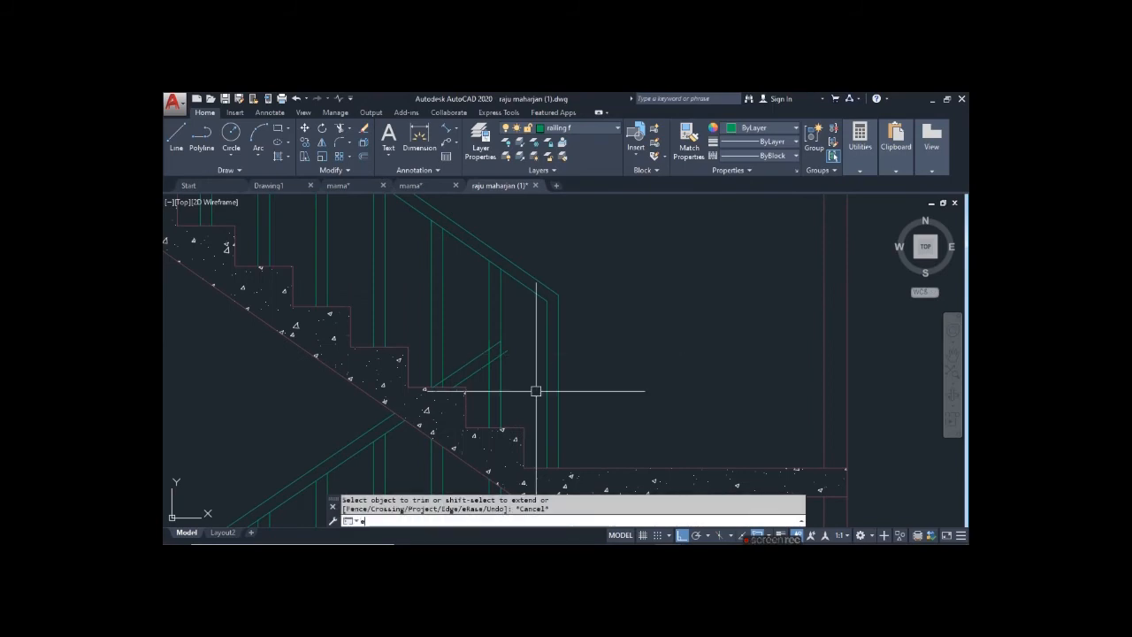
{"action": "key", "text": "space"}
{"action": "key", "text": "space"}
{"action": "scroll", "coordinate": [497, 342], "scroll_direction": "up", "scroll_amount": 2}
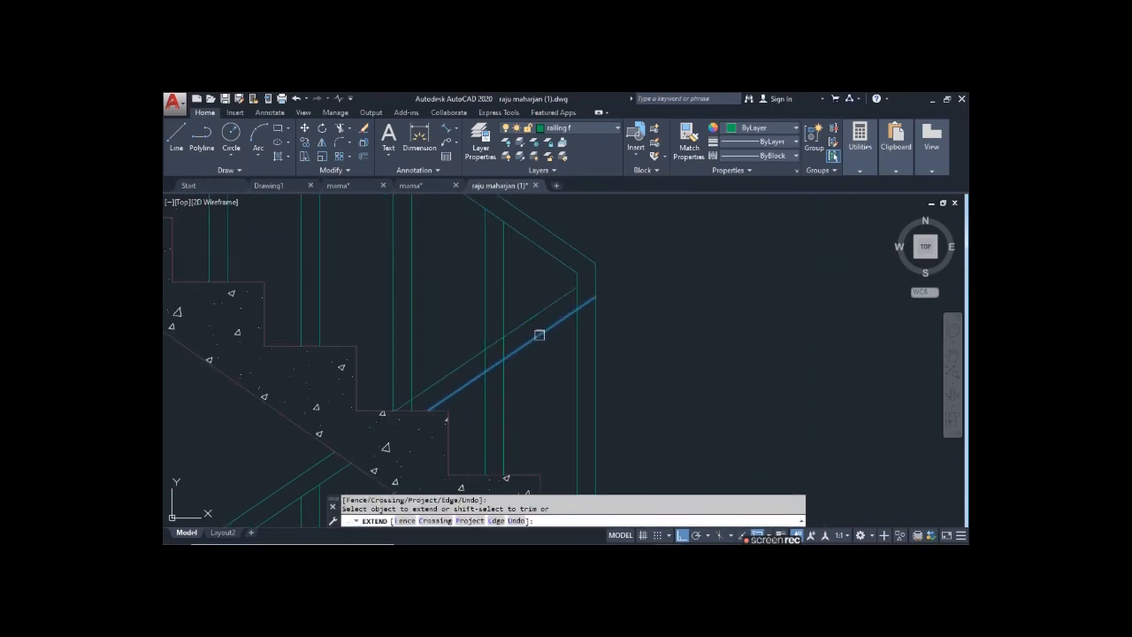
{"action": "scroll", "coordinate": [652, 303], "scroll_direction": "up", "scroll_amount": 2}
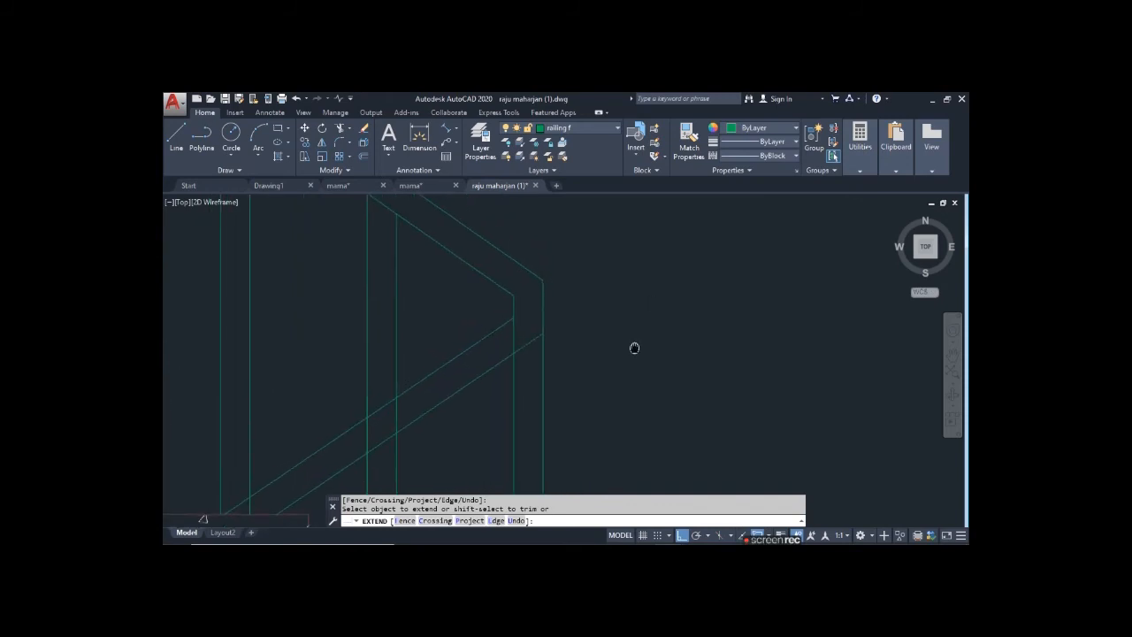
- Fillet the inner handrail lines of the two flights at the landing corner with a 1" radius
{"action": "key", "text": "Escape"}
{"action": "type", "text": "f"}
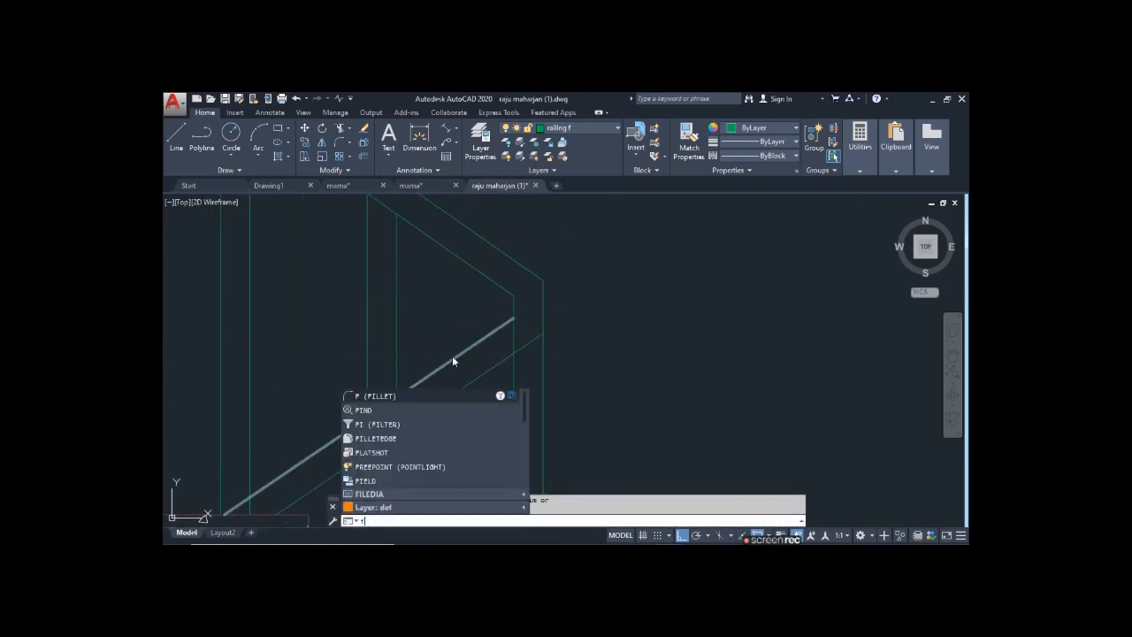
{"action": "key", "text": "Return"}
{"action": "left_click", "coordinate": [500, 329]}
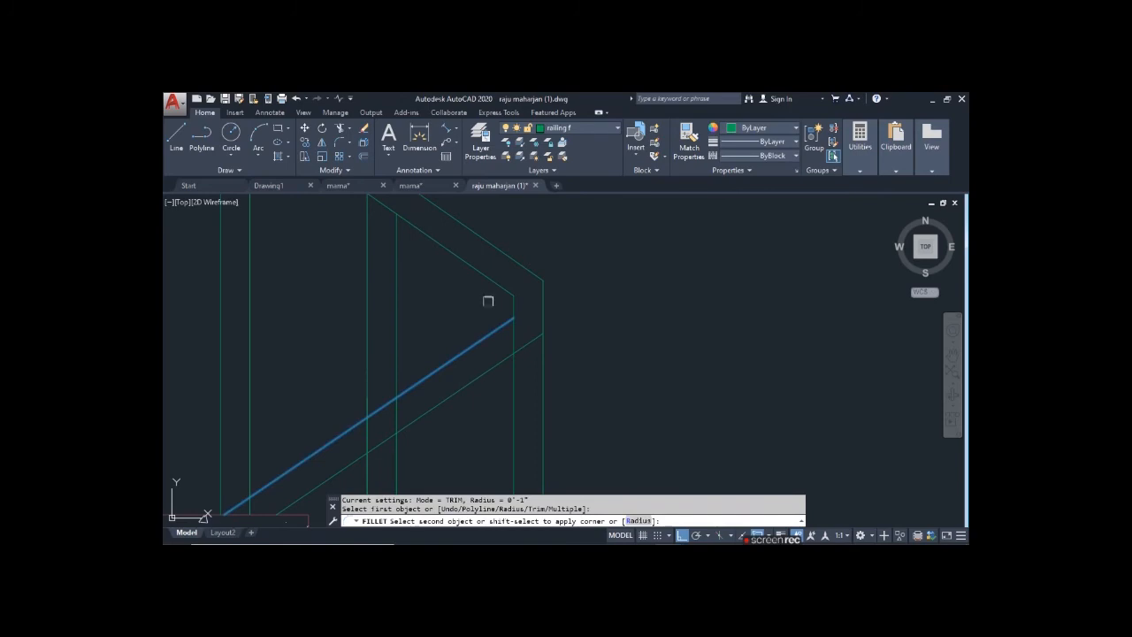
{"action": "left_click", "coordinate": [511, 301]}
{"action": "key", "text": "Escape"}
- Trim the inner post line inside the handrail at the landing corner
{"action": "type", "text": "tr"}
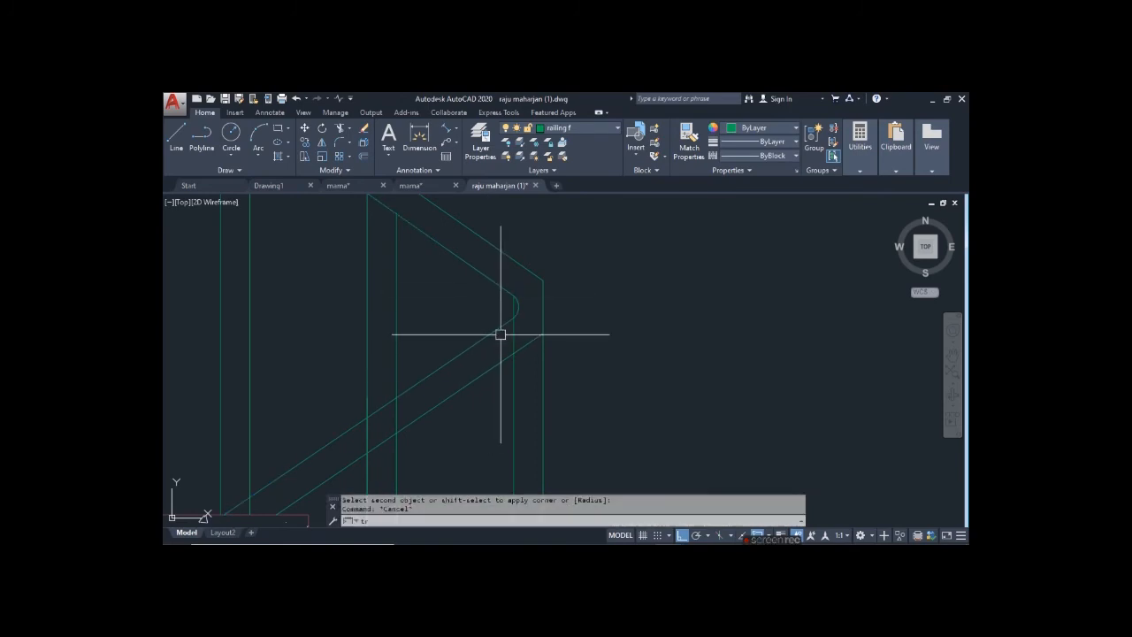
{"action": "key", "text": "Return"}
{"action": "scroll", "coordinate": [513, 306], "scroll_direction": "up", "scroll_amount": 2}
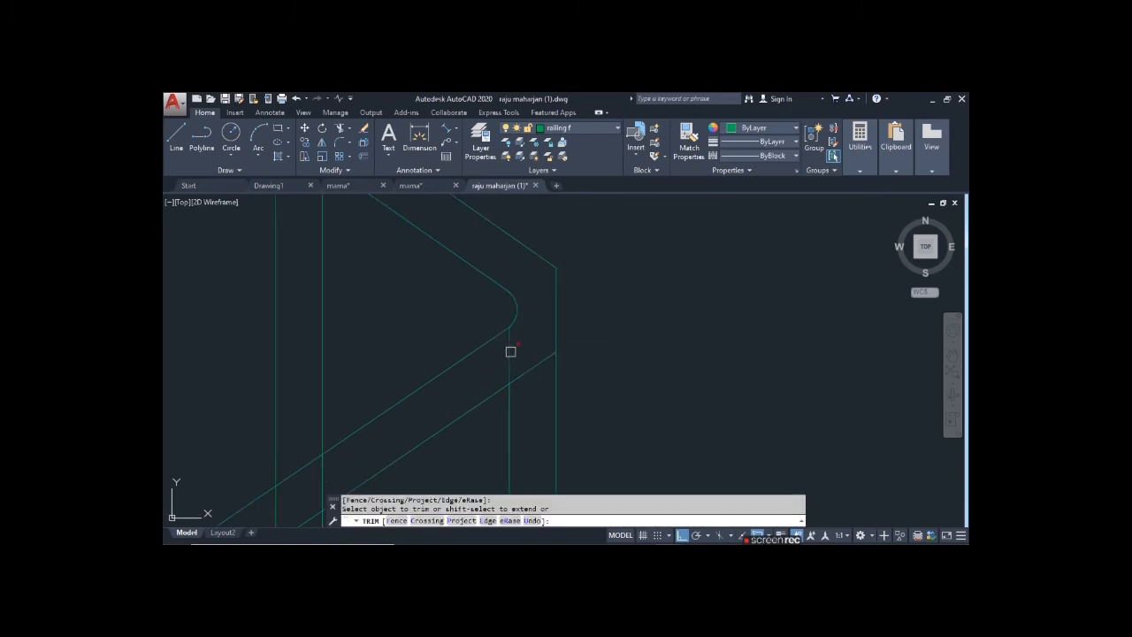
{"action": "scroll", "coordinate": [508, 397], "scroll_direction": "down", "scroll_amount": 2}
{"action": "key", "text": "Escape"}
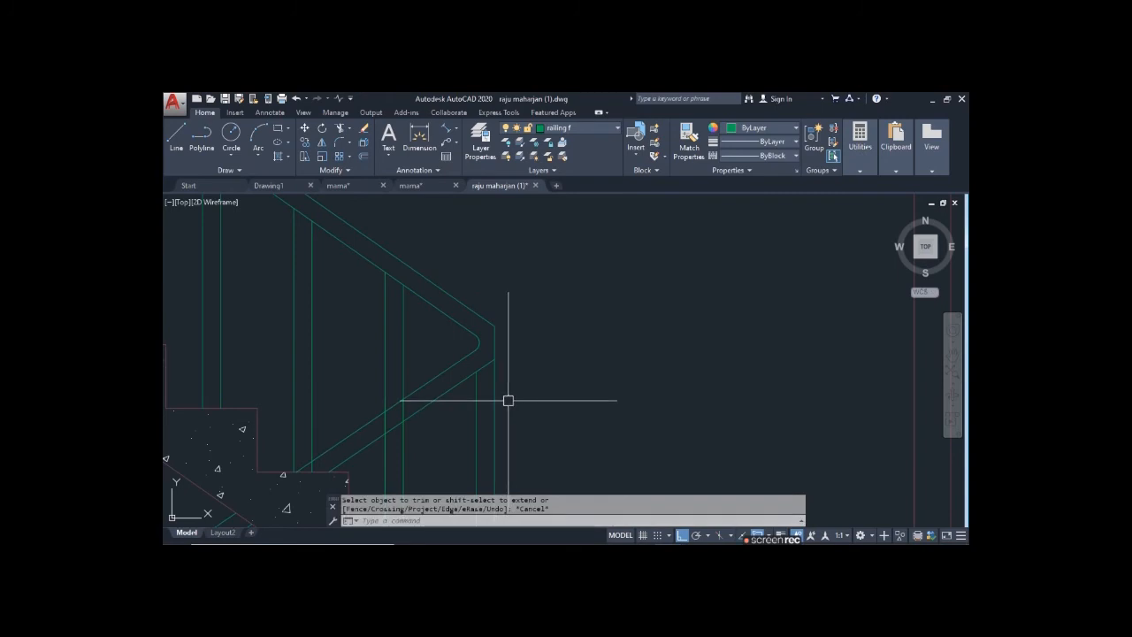
- Fillet the outer handrail lines of the two flights at the landing corner with a 1" radius
{"action": "type", "text": "f"}
{"action": "key", "text": "Return"}
{"action": "left_click", "coordinate": [484, 363]}
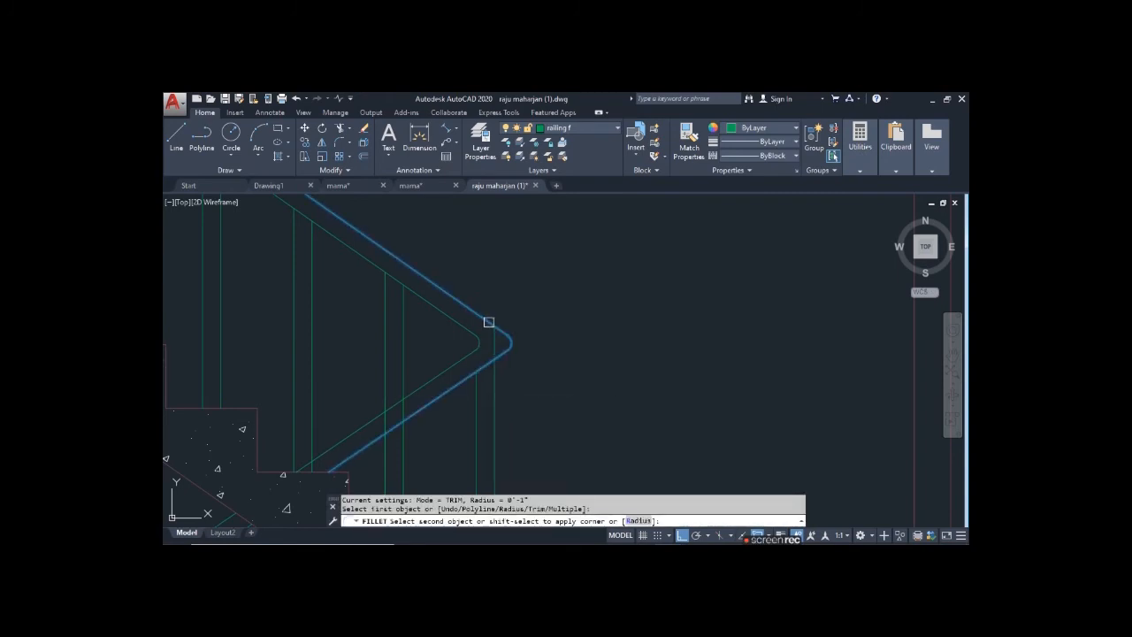
{"action": "left_click", "coordinate": [488, 321]}
{"action": "key", "text": "Escape"}
- Trim the outer post line inside the rounded handrail so the post ends at the handrail's underside
{"action": "type", "text": "tr"}
{"action": "key", "text": "Return"}
{"action": "scroll", "coordinate": [487, 344], "scroll_direction": "up", "scroll_amount": 2}
{"action": "key", "text": "Return"}
{"action": "scroll", "coordinate": [551, 296], "scroll_direction": "down", "scroll_amount": 5}
{"action": "scroll", "coordinate": [513, 328], "scroll_direction": "up", "scroll_amount": 5}
{"action": "left_click", "coordinate": [534, 297]}
- Trim the rising handrail lines where they pass between the descending flight's baluster lines
{"action": "scroll", "coordinate": [536, 297], "scroll_direction": "up", "scroll_amount": 4}
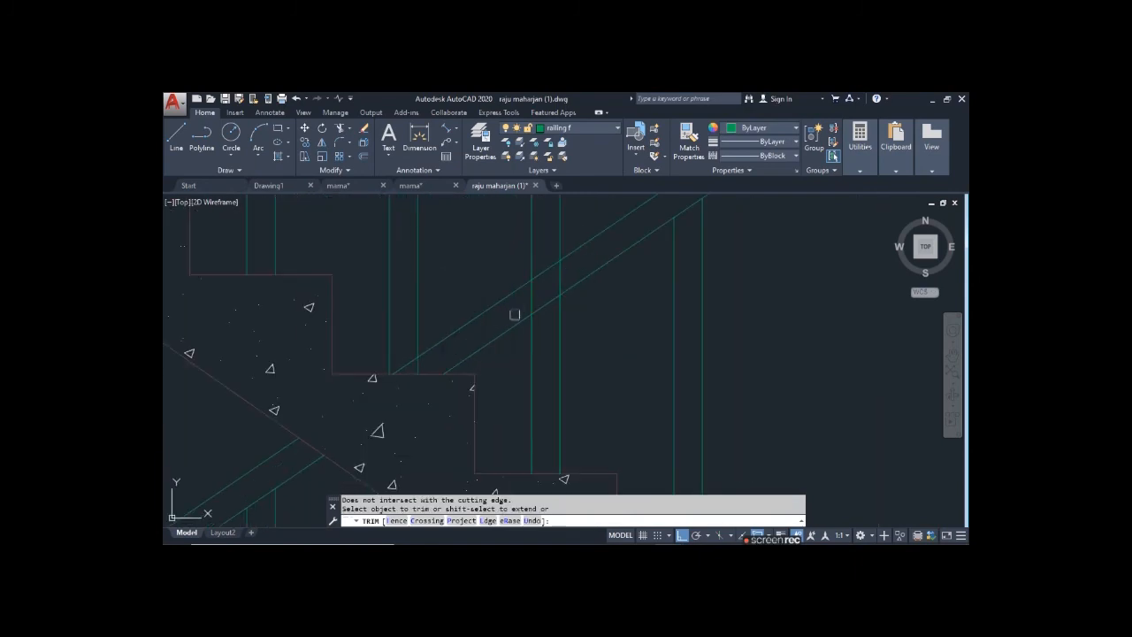
{"action": "scroll", "coordinate": [458, 447], "scroll_direction": "down", "scroll_amount": 2}
{"action": "scroll", "coordinate": [489, 403], "scroll_direction": "up", "scroll_amount": 4}
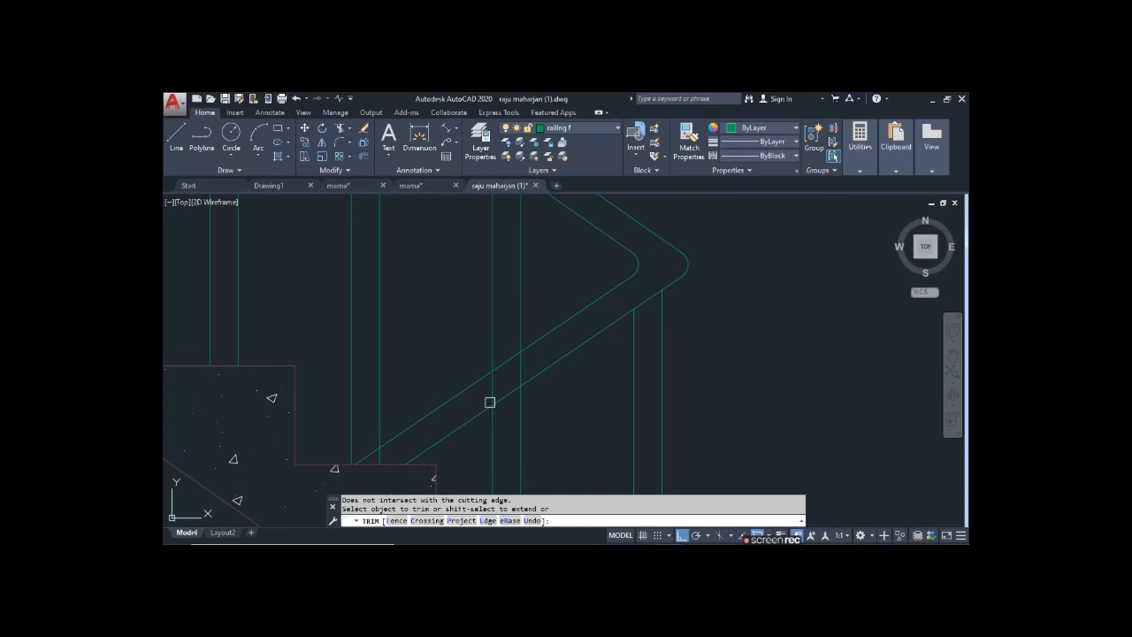
{"action": "scroll", "coordinate": [464, 350], "scroll_direction": "down", "scroll_amount": 3}
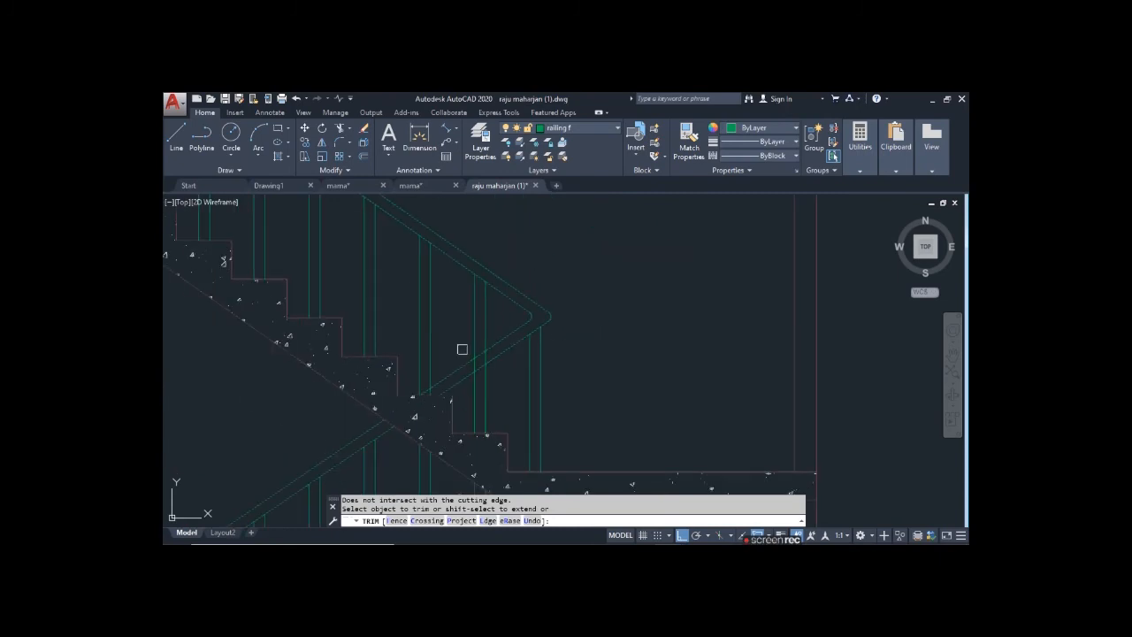
{"action": "scroll", "coordinate": [475, 355], "scroll_direction": "up", "scroll_amount": 1}
{"action": "scroll", "coordinate": [484, 366], "scroll_direction": "up", "scroll_amount": 2}
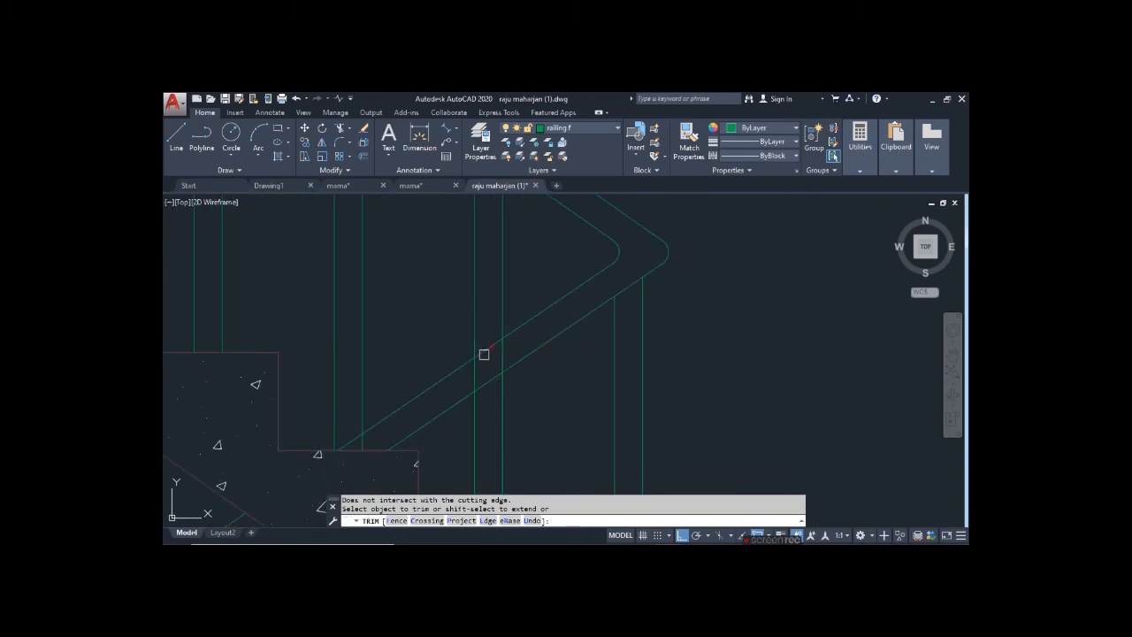
{"action": "left_click", "coordinate": [490, 382]}
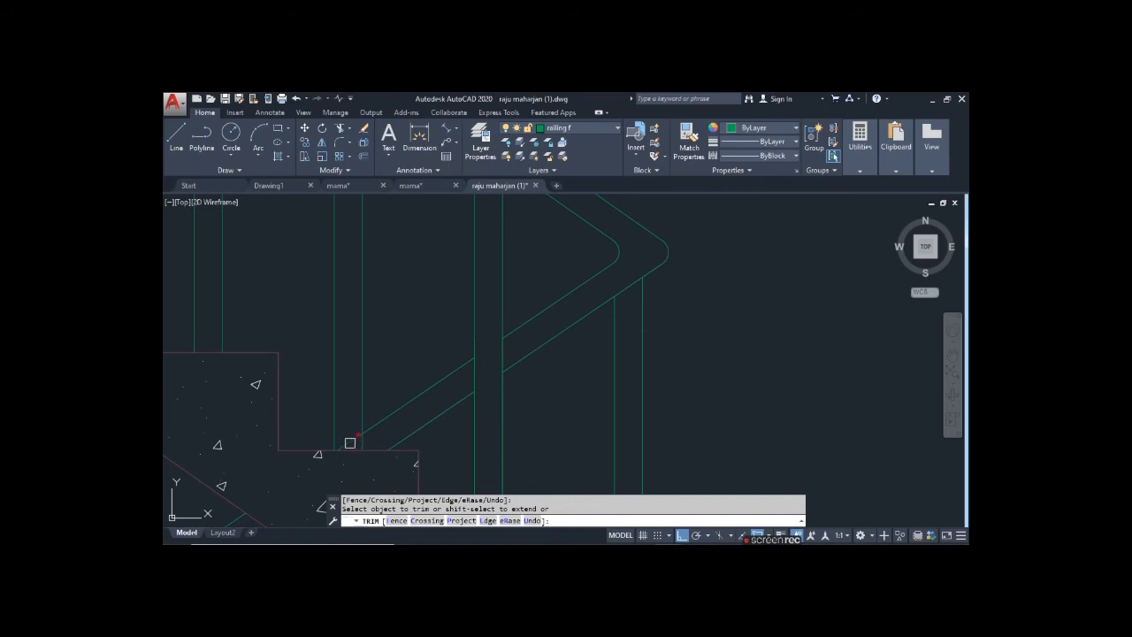
- Trim the background flight's tread and soffit lines where they pass between the foreground baluster lines
{"action": "scroll", "coordinate": [417, 325], "scroll_direction": "down", "scroll_amount": 4}
{"action": "scroll", "coordinate": [560, 324], "scroll_direction": "up", "scroll_amount": 2}
{"action": "mouse_move", "coordinate": [542, 387]}
{"action": "middle_mouse_down"}
{"action": "mouse_move", "coordinate": [717, 291]}
{"action": "mouse_move", "coordinate": [653, 505]}
{"action": "middle_mouse_up"}
{"action": "middle_click_drag", "start_coordinate": [600, 325], "coordinate": [606, 384]}
{"action": "scroll", "coordinate": [398, 389], "scroll_direction": "up", "scroll_amount": 2}
{"action": "scroll", "coordinate": [395, 369], "scroll_direction": "up", "scroll_amount": 3}
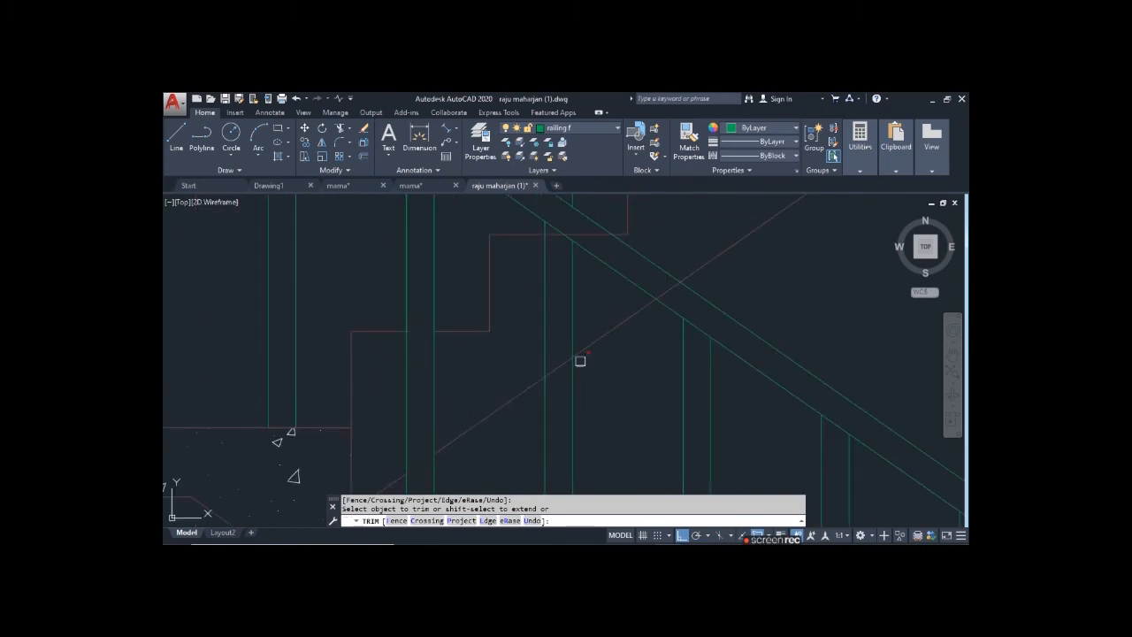
{"action": "scroll", "coordinate": [529, 324], "scroll_direction": "up", "scroll_amount": 2}
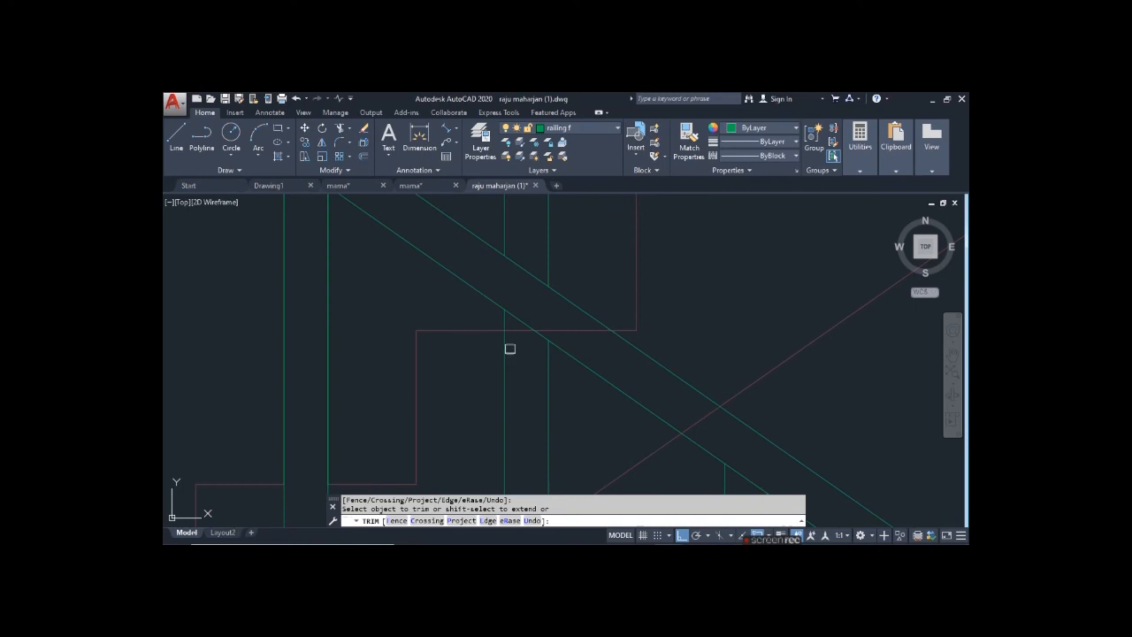
{"action": "scroll", "coordinate": [477, 376], "scroll_direction": "down", "scroll_amount": 3}
{"action": "scroll", "coordinate": [511, 349], "scroll_direction": "down", "scroll_amount": 4}
{"action": "scroll", "coordinate": [505, 360], "scroll_direction": "up", "scroll_amount": 4}
{"action": "scroll", "coordinate": [374, 387], "scroll_direction": "down", "scroll_amount": 2}
{"action": "left_click", "coordinate": [457, 333]}
- Trim the background flight's soffit line between the foreground baluster lines on the next storey
{"action": "scroll", "coordinate": [455, 354], "scroll_direction": "down", "scroll_amount": 3}
{"action": "middle_click_drag", "start_coordinate": [460, 258], "coordinate": [518, 419]}
{"action": "scroll", "coordinate": [370, 327], "scroll_direction": "up", "scroll_amount": 6}
{"action": "left_click", "coordinate": [353, 420]}
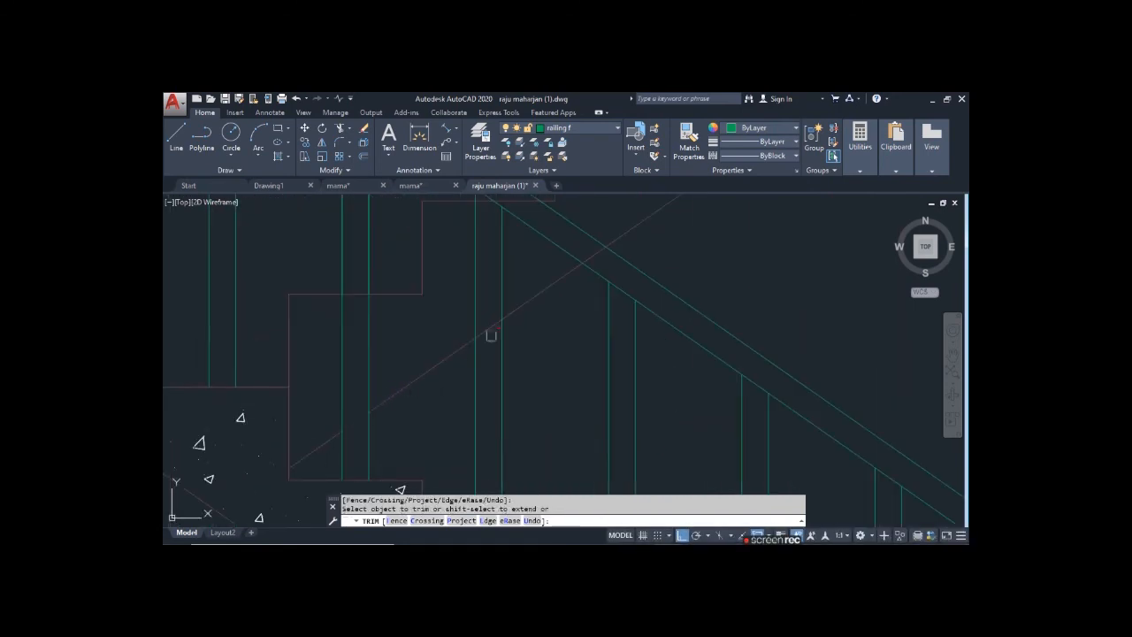
{"action": "scroll", "coordinate": [357, 354], "scroll_direction": "down", "scroll_amount": 2}
{"action": "scroll", "coordinate": [455, 283], "scroll_direction": "up", "scroll_amount": 4}
{"action": "scroll", "coordinate": [407, 369], "scroll_direction": "down", "scroll_amount": 6}
{"action": "left_click", "coordinate": [475, 280]}
{"action": "middle_click_drag", "start_coordinate": [474, 280], "coordinate": [386, 249]}
{"action": "scroll", "coordinate": [367, 411], "scroll_direction": "down", "scroll_amount": 2}
{"action": "scroll", "coordinate": [467, 461], "scroll_direction": "up", "scroll_amount": 2}
{"action": "middle_click_drag", "start_coordinate": [467, 463], "coordinate": [464, 393]}
- Extend the rising flight's two handrail stubs to the post lines at the next storey's landing corner
{"action": "key", "text": "Escape"}
{"action": "type", "text": "ex"}
{"action": "key", "text": "space"}
{"action": "key", "text": "space"}
{"action": "left_click", "coordinate": [459, 391]}
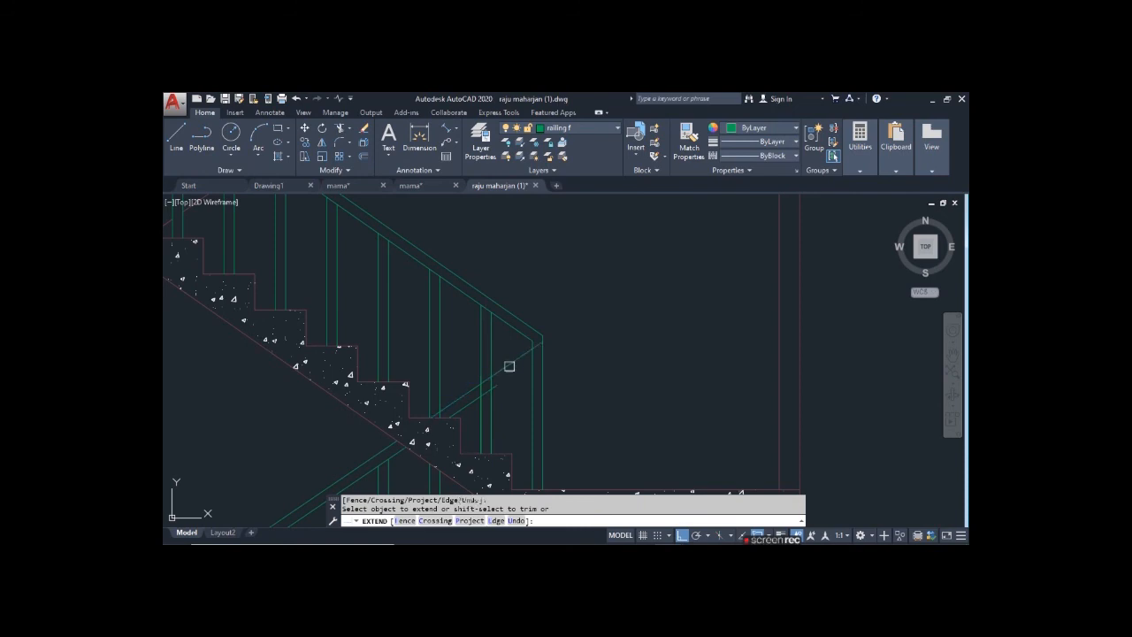
{"action": "key", "text": "Escape"}
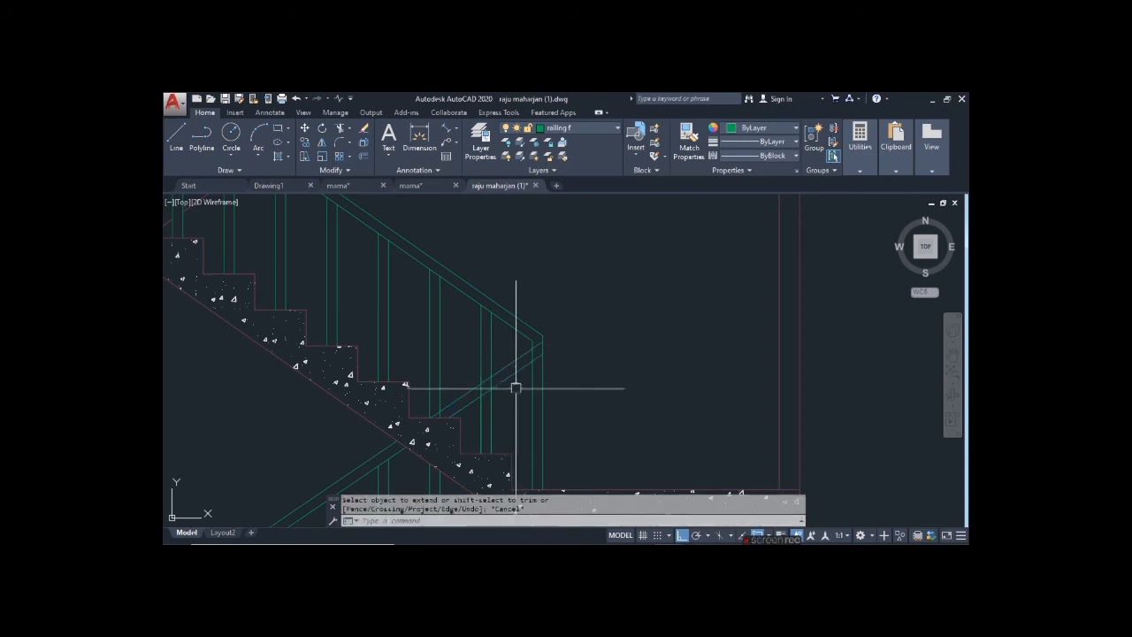
- Fillet the inner and outer handrail lines with a 1-inch radius where the two flights meet at the landing corner
{"action": "type", "text": "f"}
{"action": "key", "text": "space"}
{"action": "scroll", "coordinate": [537, 321], "scroll_direction": "up", "scroll_amount": 3}
{"action": "left_click", "coordinate": [537, 327]}
{"action": "left_click", "coordinate": [536, 354]}
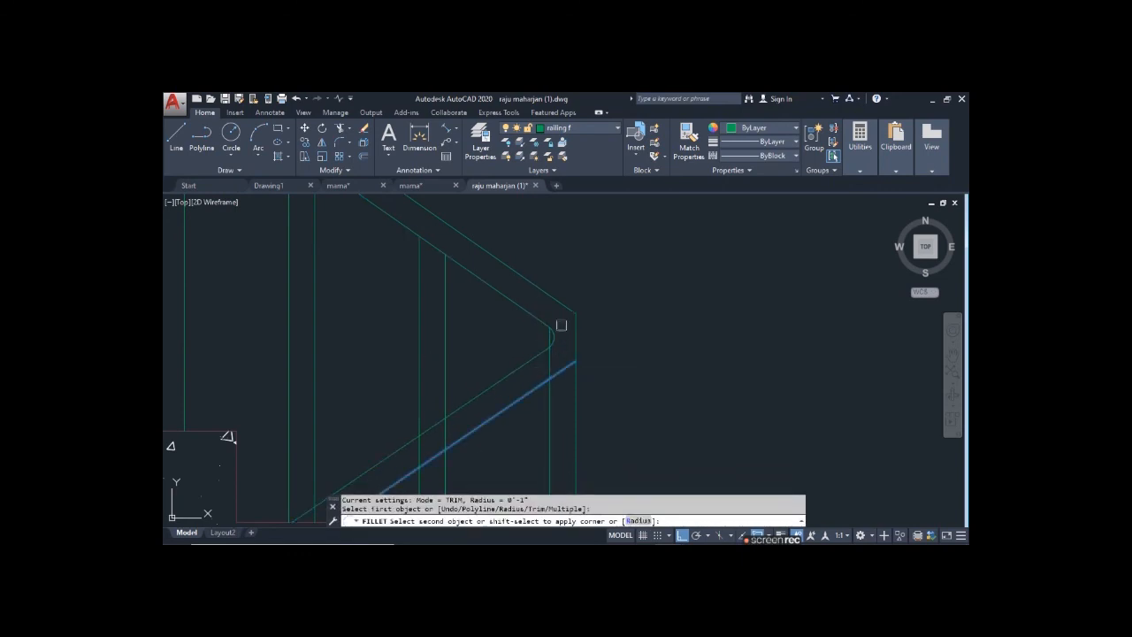
{"action": "left_click", "coordinate": [564, 310]}
{"action": "key", "text": "Escape"}
- Trim the landing post lines that run up through the handrail at the rounded corner
{"action": "type", "text": "tr"}
{"action": "key", "text": "space"}
{"action": "scroll", "coordinate": [544, 333], "scroll_direction": "up", "scroll_amount": 2}
{"action": "left_click", "coordinate": [566, 338]}
{"action": "left_click", "coordinate": [563, 427]}
{"action": "left_click", "coordinate": [570, 426]}
{"action": "scroll", "coordinate": [571, 300], "scroll_direction": "down", "scroll_amount": 3}
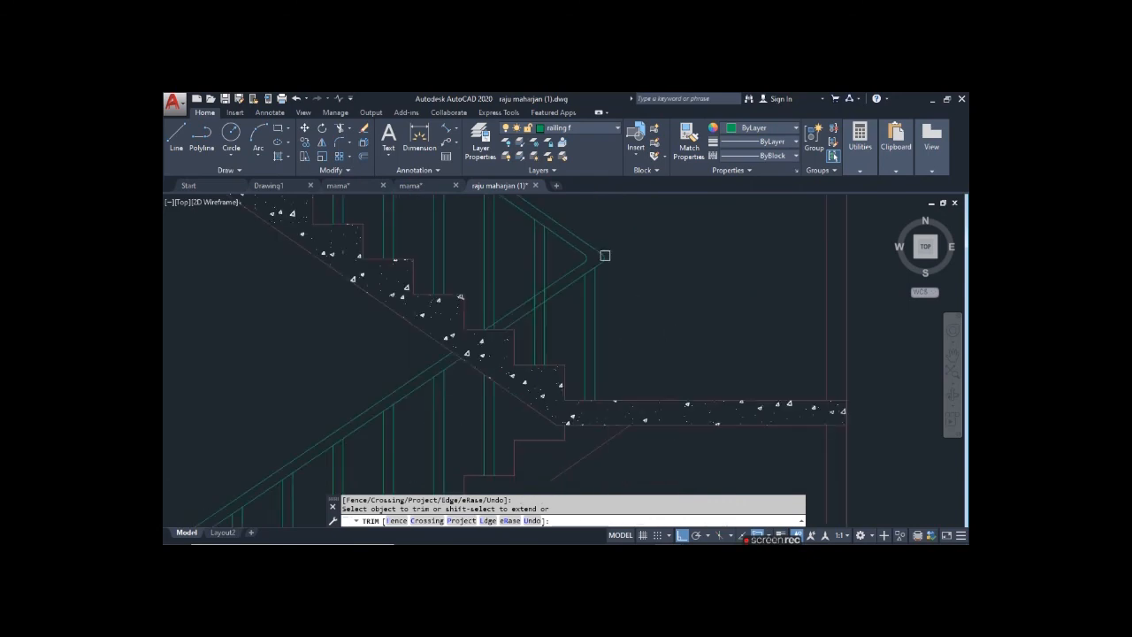
- Trim the rising handrail lines between the descending flight's lowest baluster lines beside the rounded landing corner
{"action": "scroll", "coordinate": [561, 313], "scroll_direction": "up", "scroll_amount": 3}
{"action": "scroll", "coordinate": [516, 317], "scroll_direction": "down", "scroll_amount": 2}
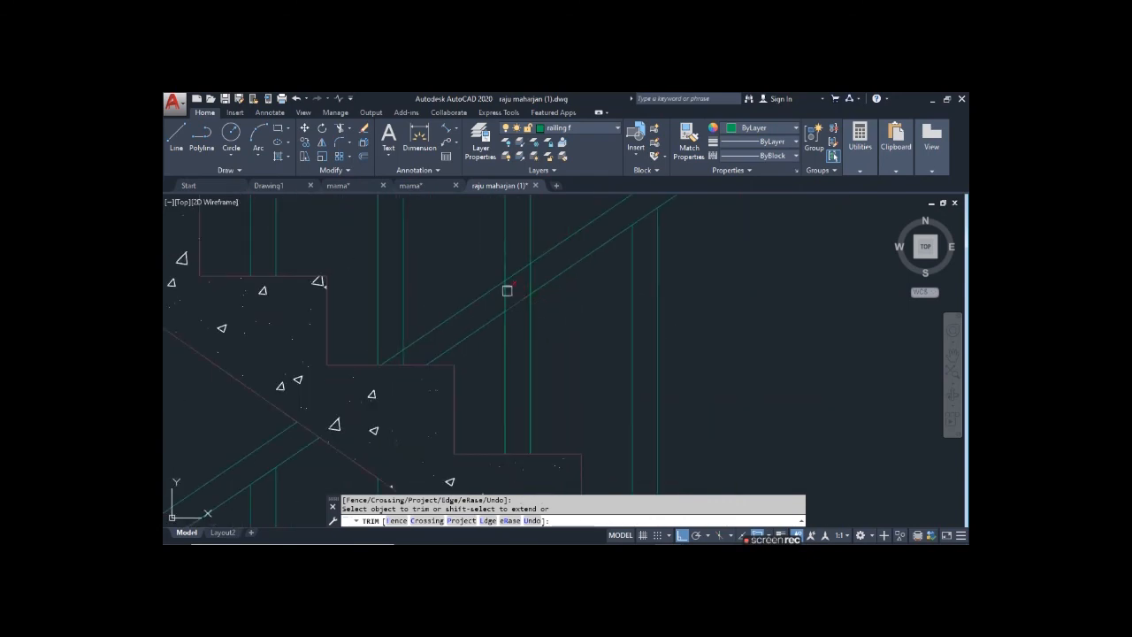
{"action": "left_click", "coordinate": [381, 350]}
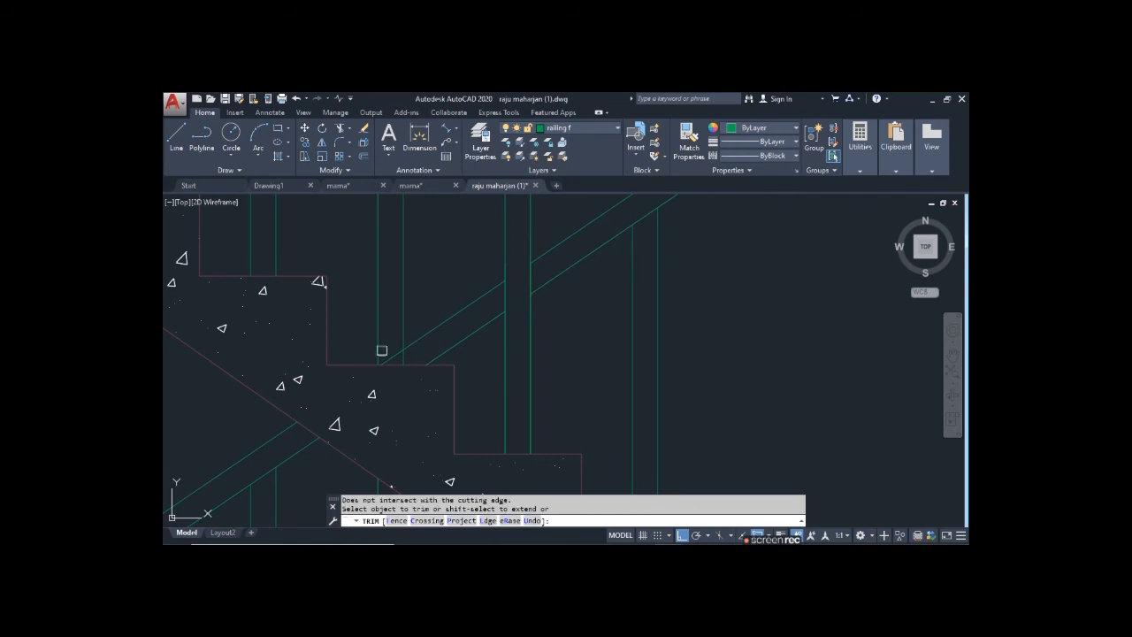
{"action": "scroll", "coordinate": [422, 281], "scroll_direction": "down", "scroll_amount": 3}
{"action": "left_click", "coordinate": [419, 334]}
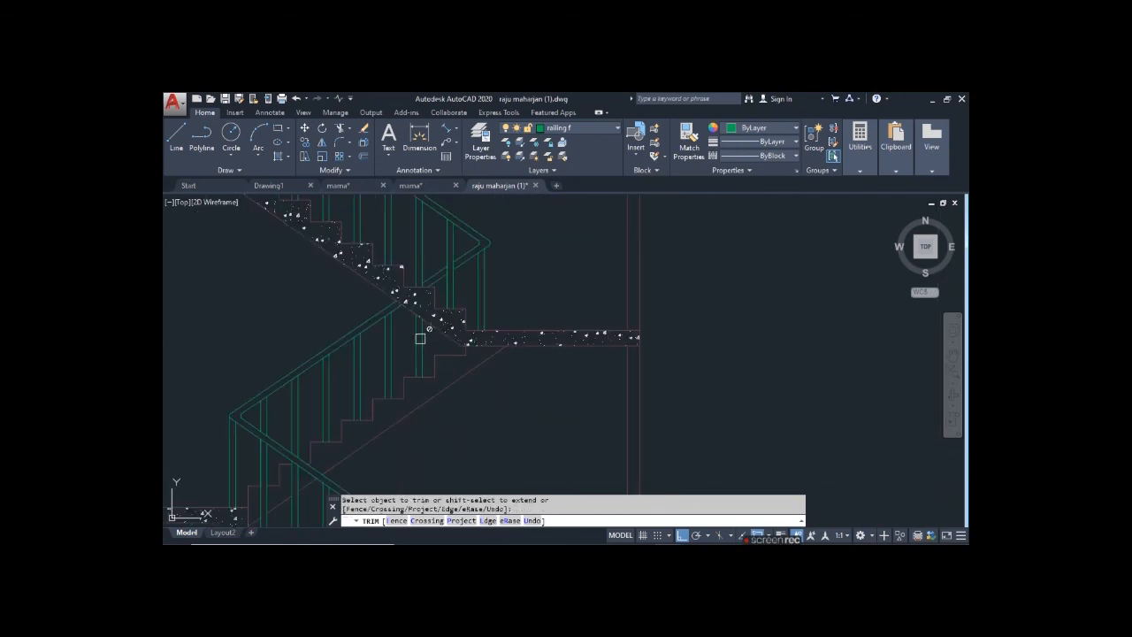
- Examine the railings on every storey of the staircase section, from the ground floor up to the top landing
{"action": "scroll", "coordinate": [485, 309], "scroll_direction": "down", "scroll_amount": 3}
{"action": "scroll", "coordinate": [434, 362], "scroll_direction": "up", "scroll_amount": 4}
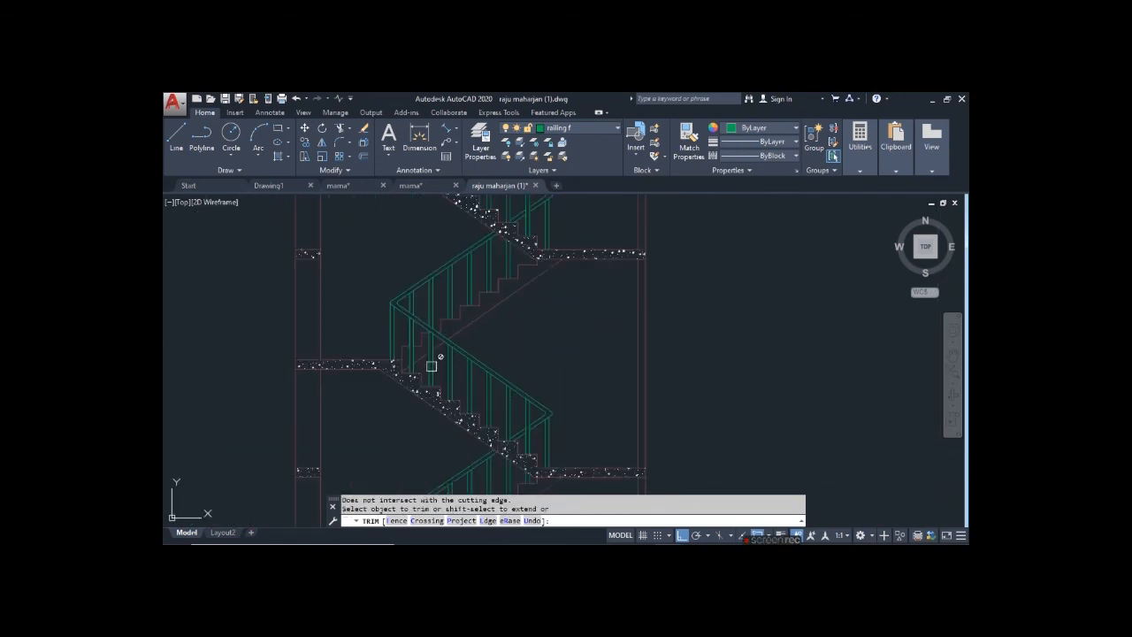
{"action": "scroll", "coordinate": [381, 349], "scroll_direction": "down", "scroll_amount": 4}
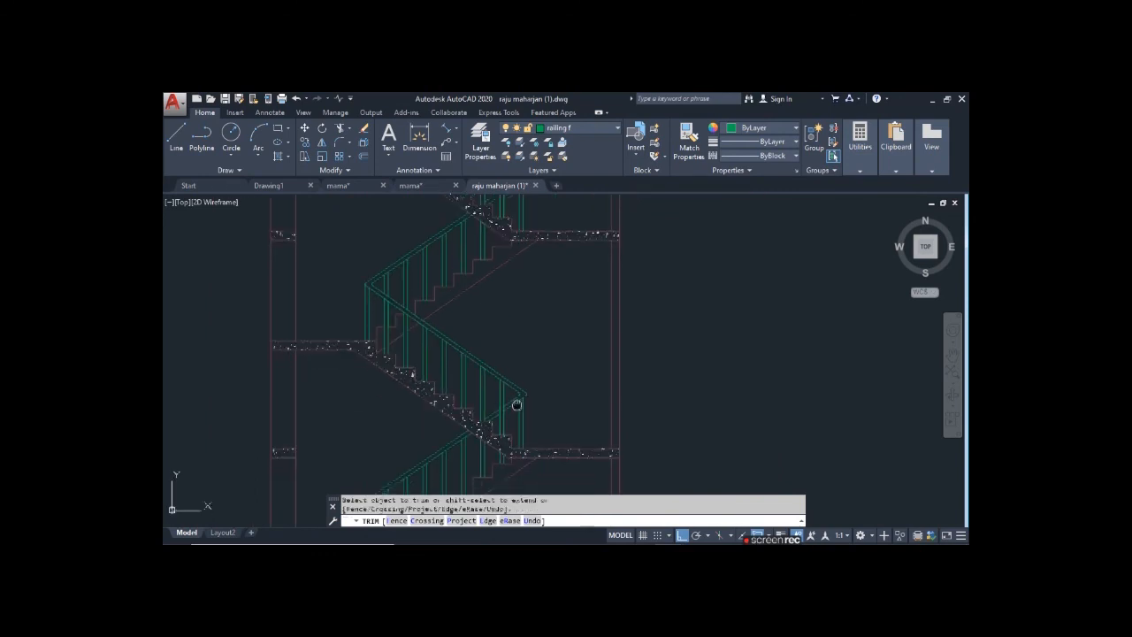
{"action": "middle_click_drag", "start_coordinate": [519, 428], "coordinate": [509, 391]}
{"action": "key", "text": "Escape"}
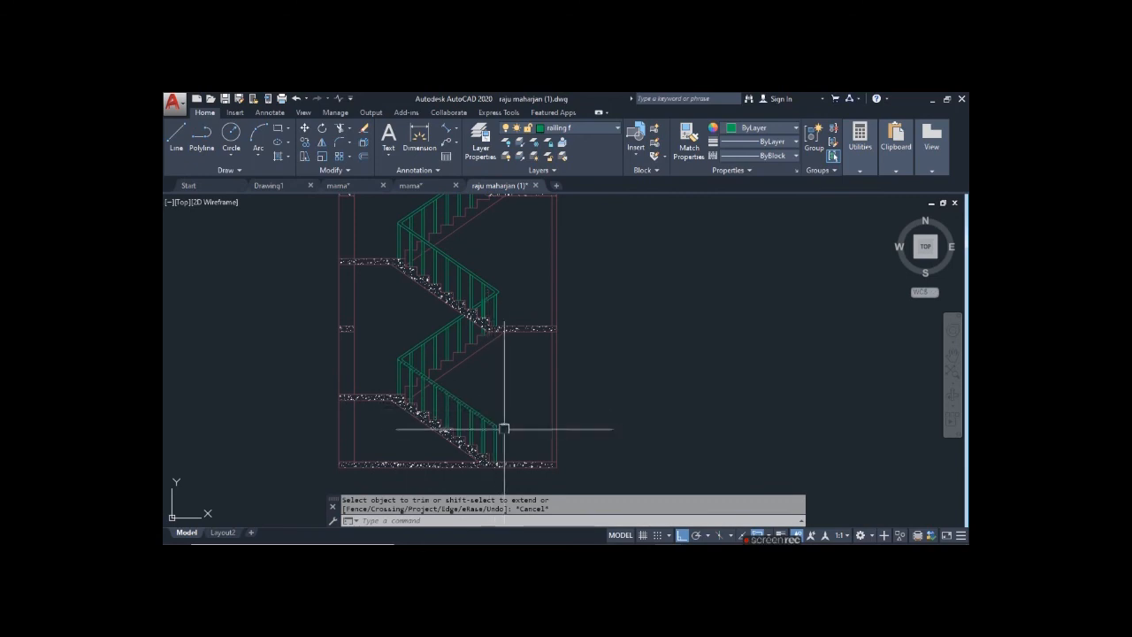
{"action": "middle_click_drag", "start_coordinate": [506, 397], "coordinate": [528, 485]}
{"action": "scroll", "coordinate": [470, 393], "scroll_direction": "down", "scroll_amount": 2}
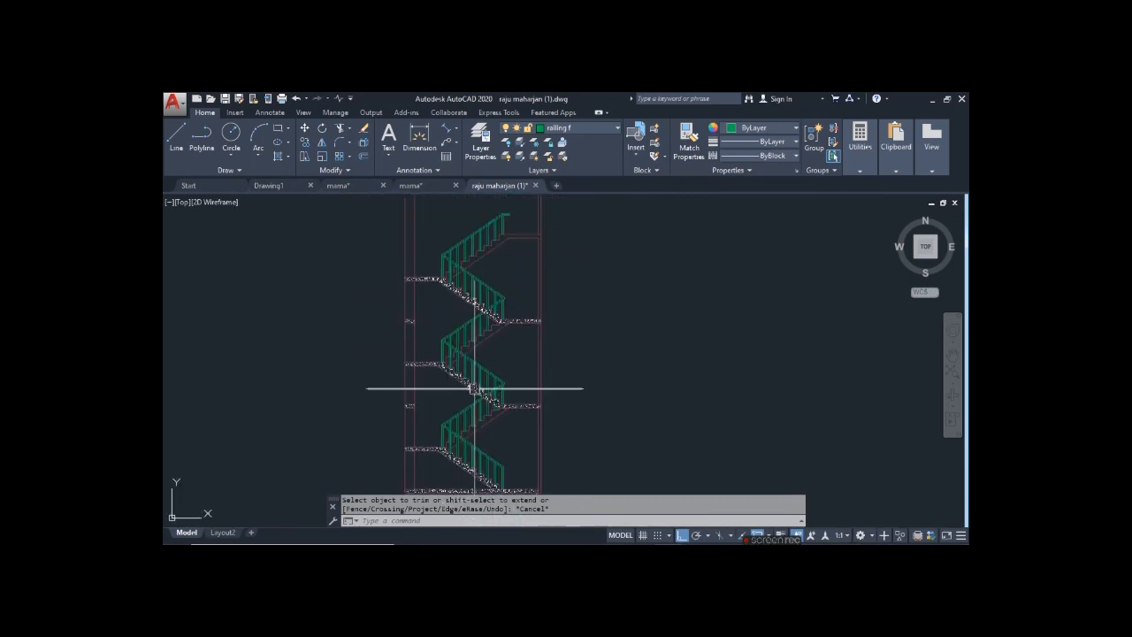
{"action": "scroll", "coordinate": [514, 253], "scroll_direction": "up", "scroll_amount": 2}
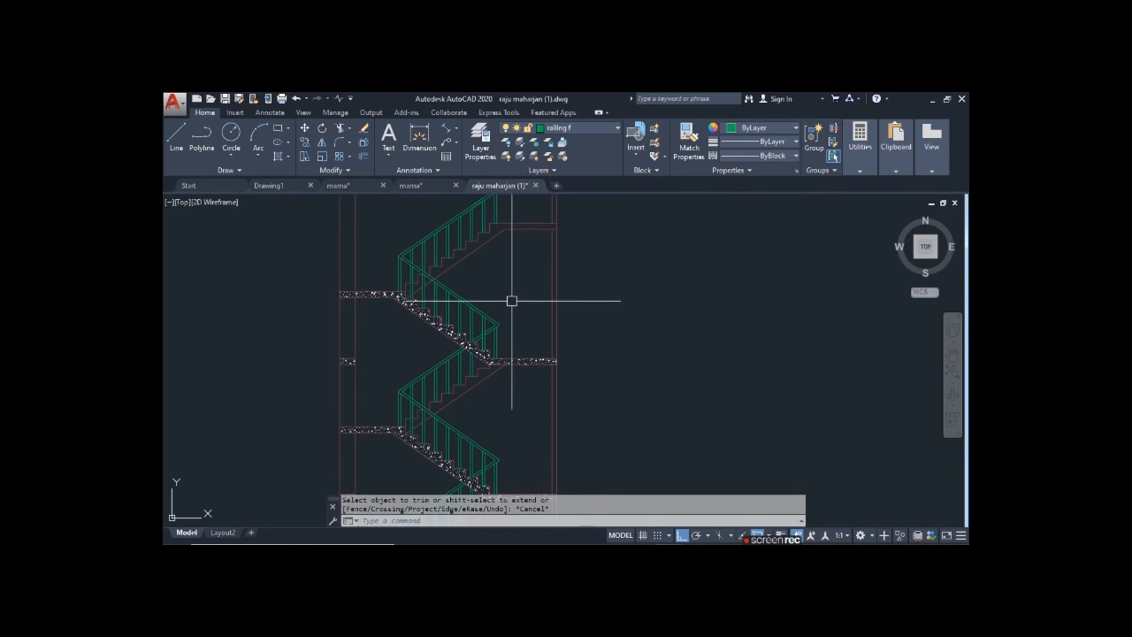
{"action": "middle_click_drag", "start_coordinate": [538, 310], "coordinate": [526, 383]}
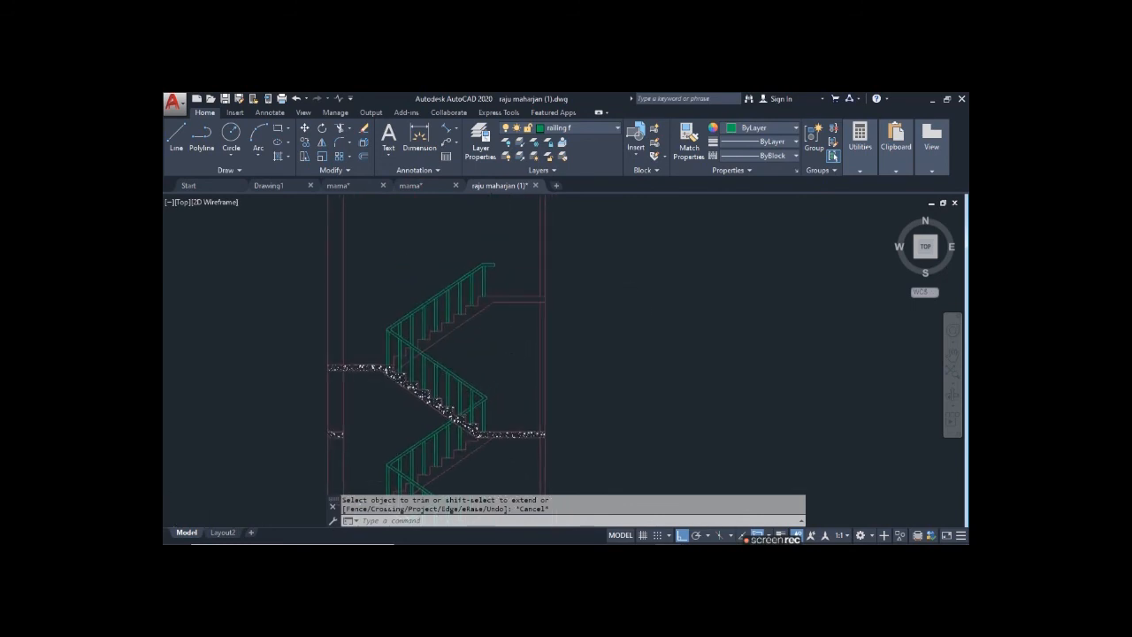